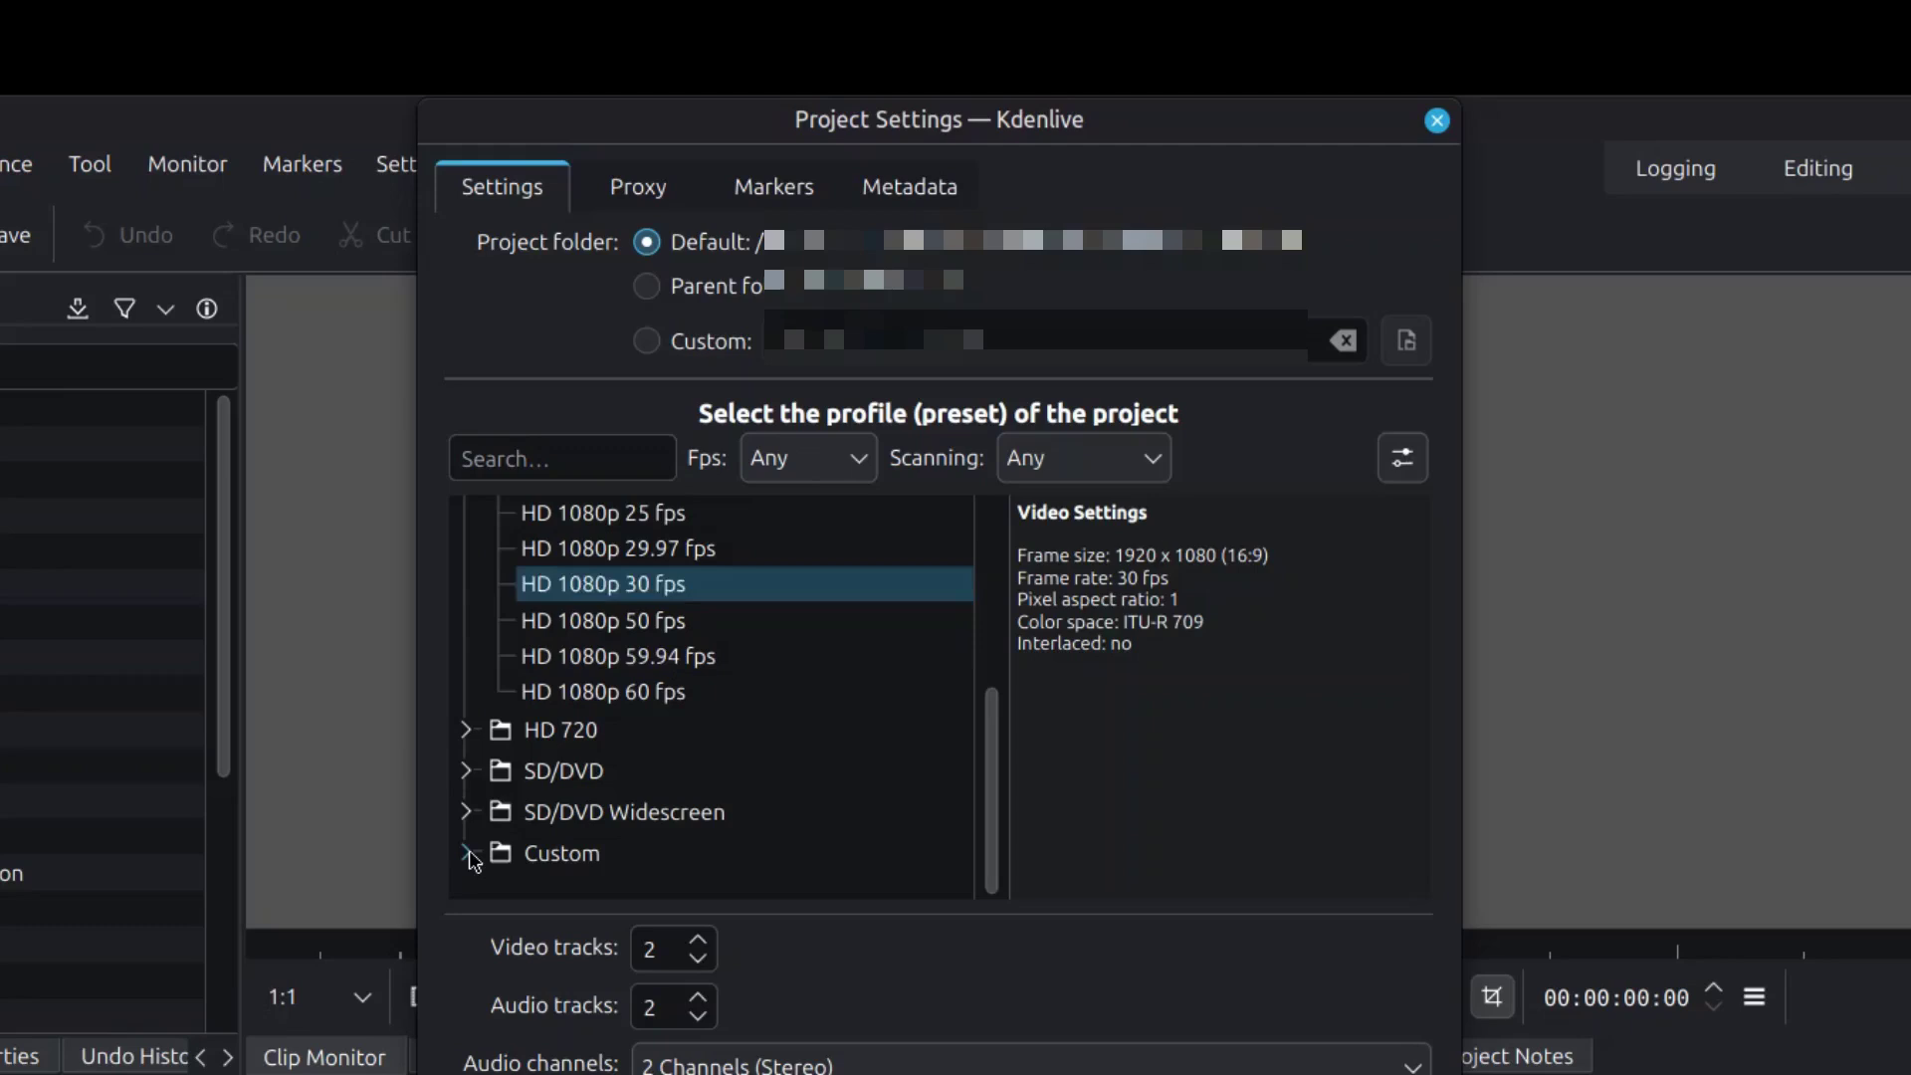
Step: Set the project profile to the custom preset Vertical HD 30 fps and confirm the project settings
click(469, 851)
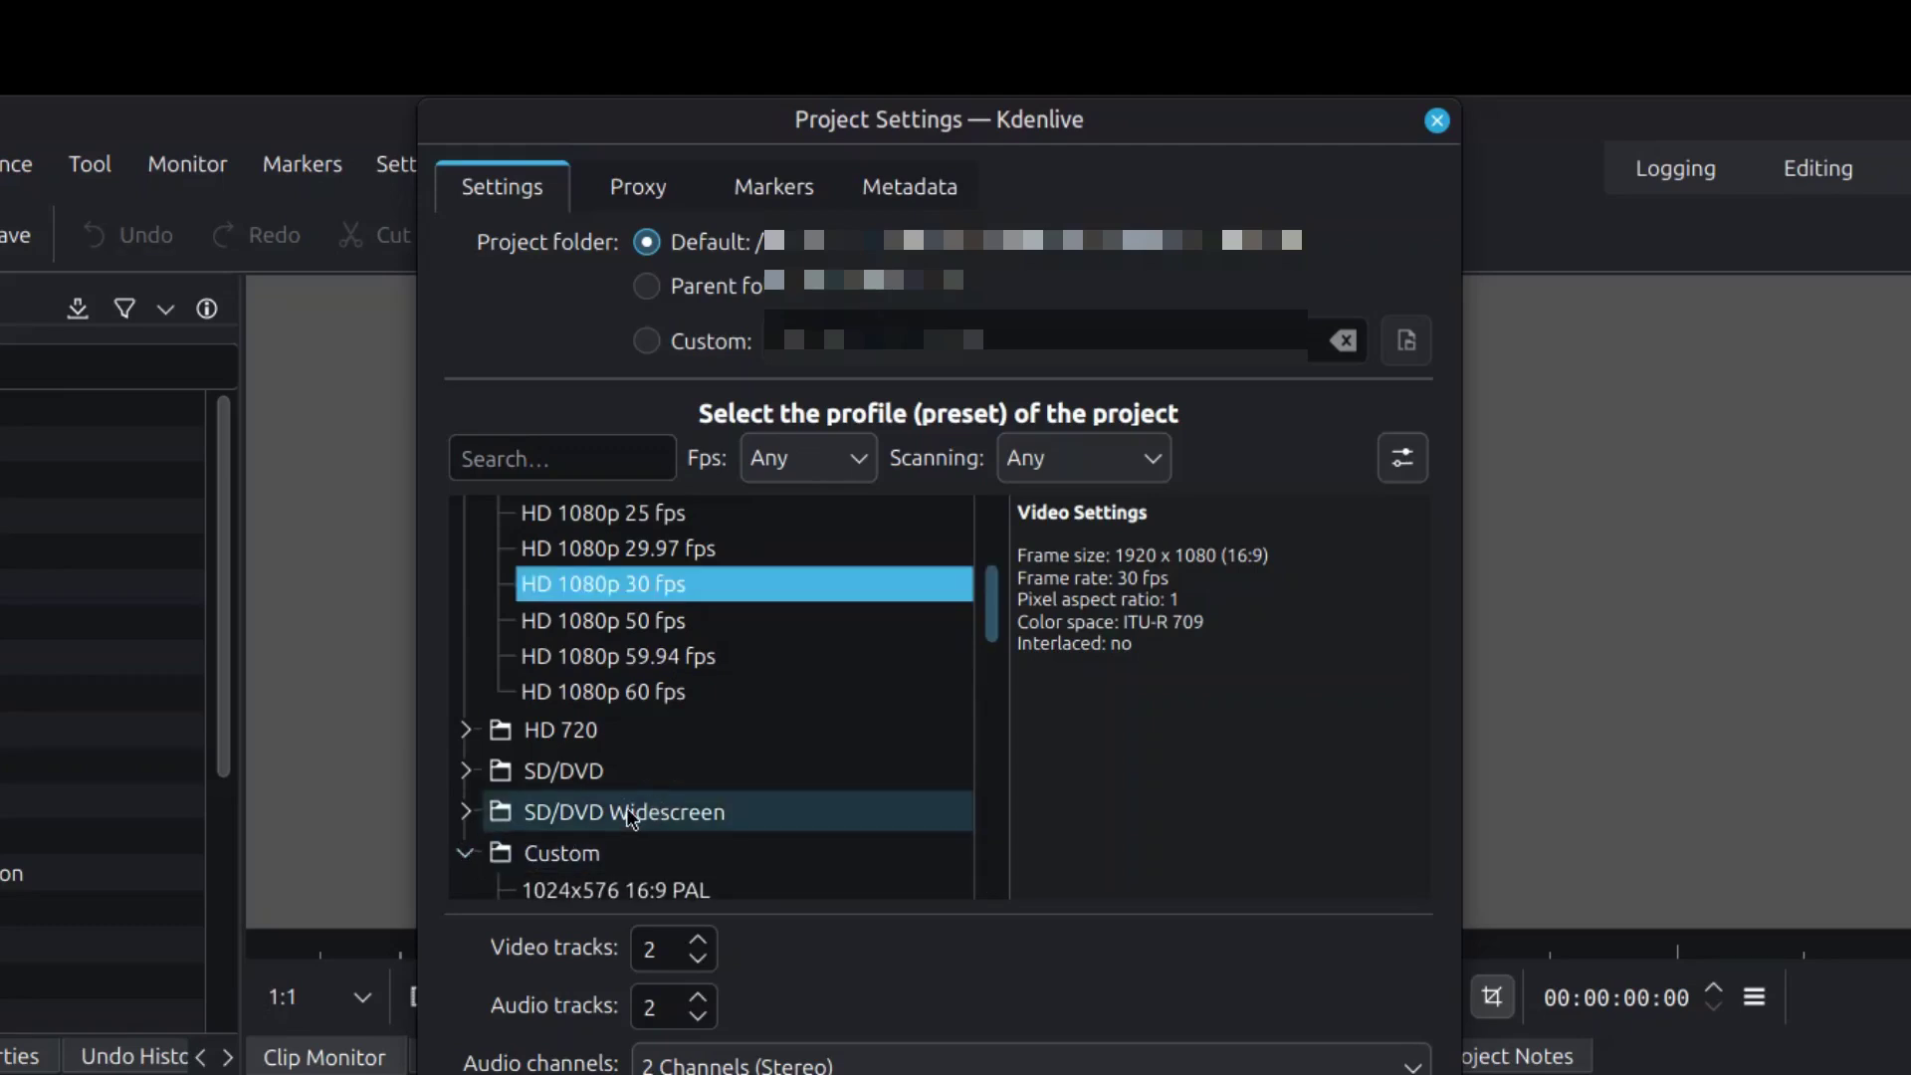
scroll(629, 816, down, 4)
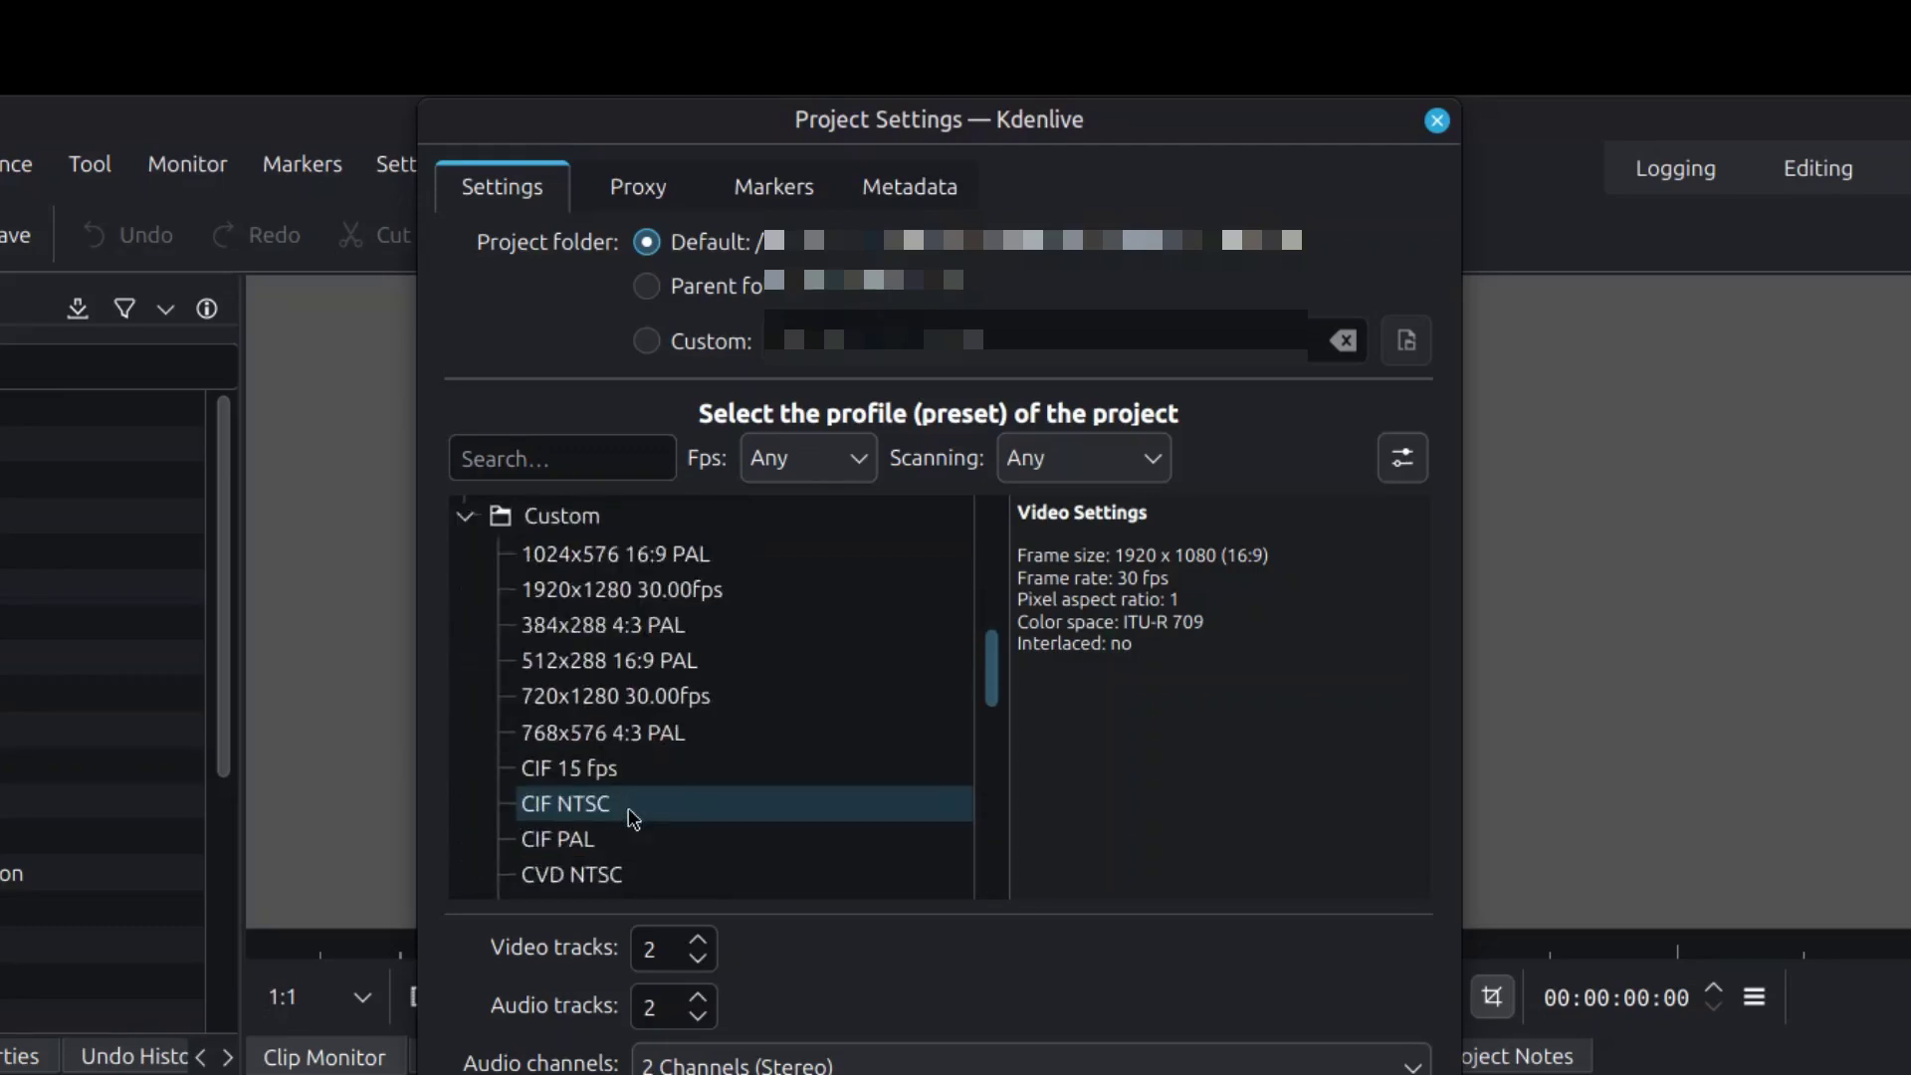
scroll(629, 811, down, 7)
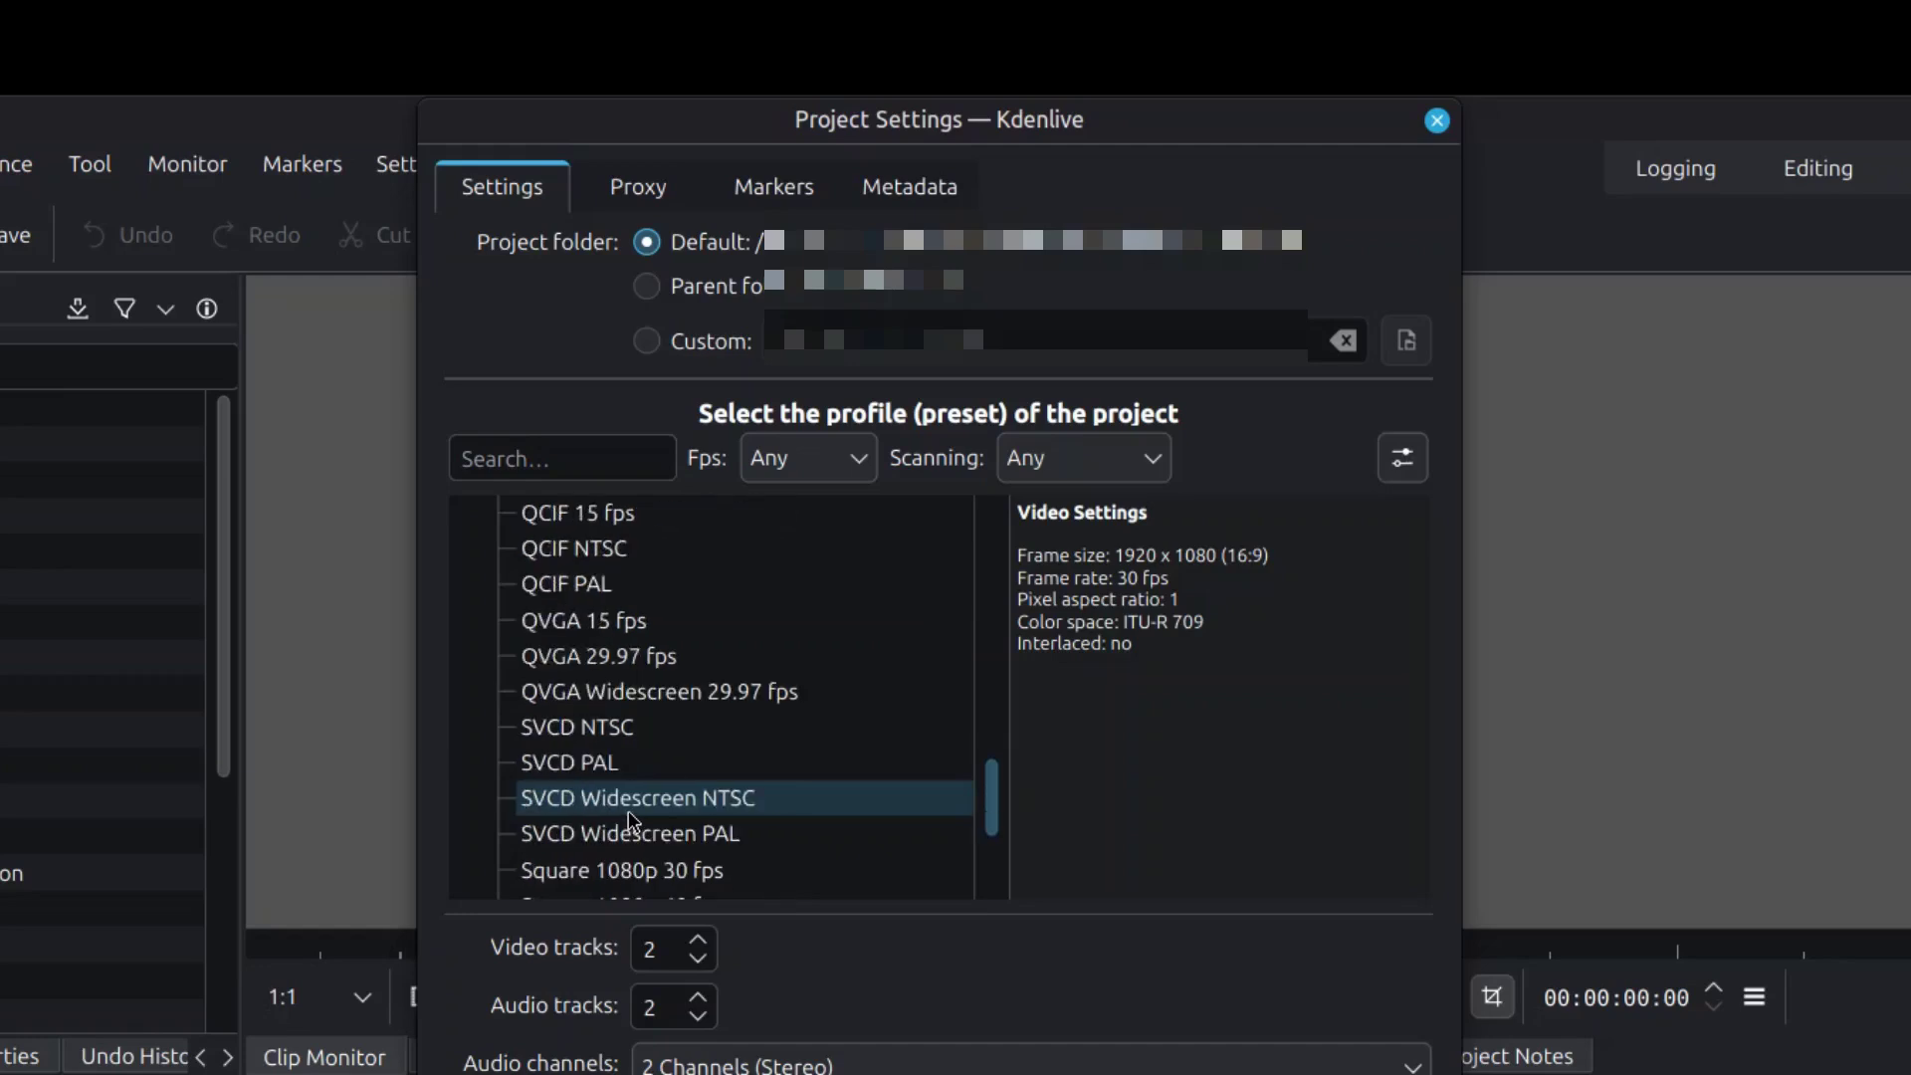
scroll(630, 812, down, 1)
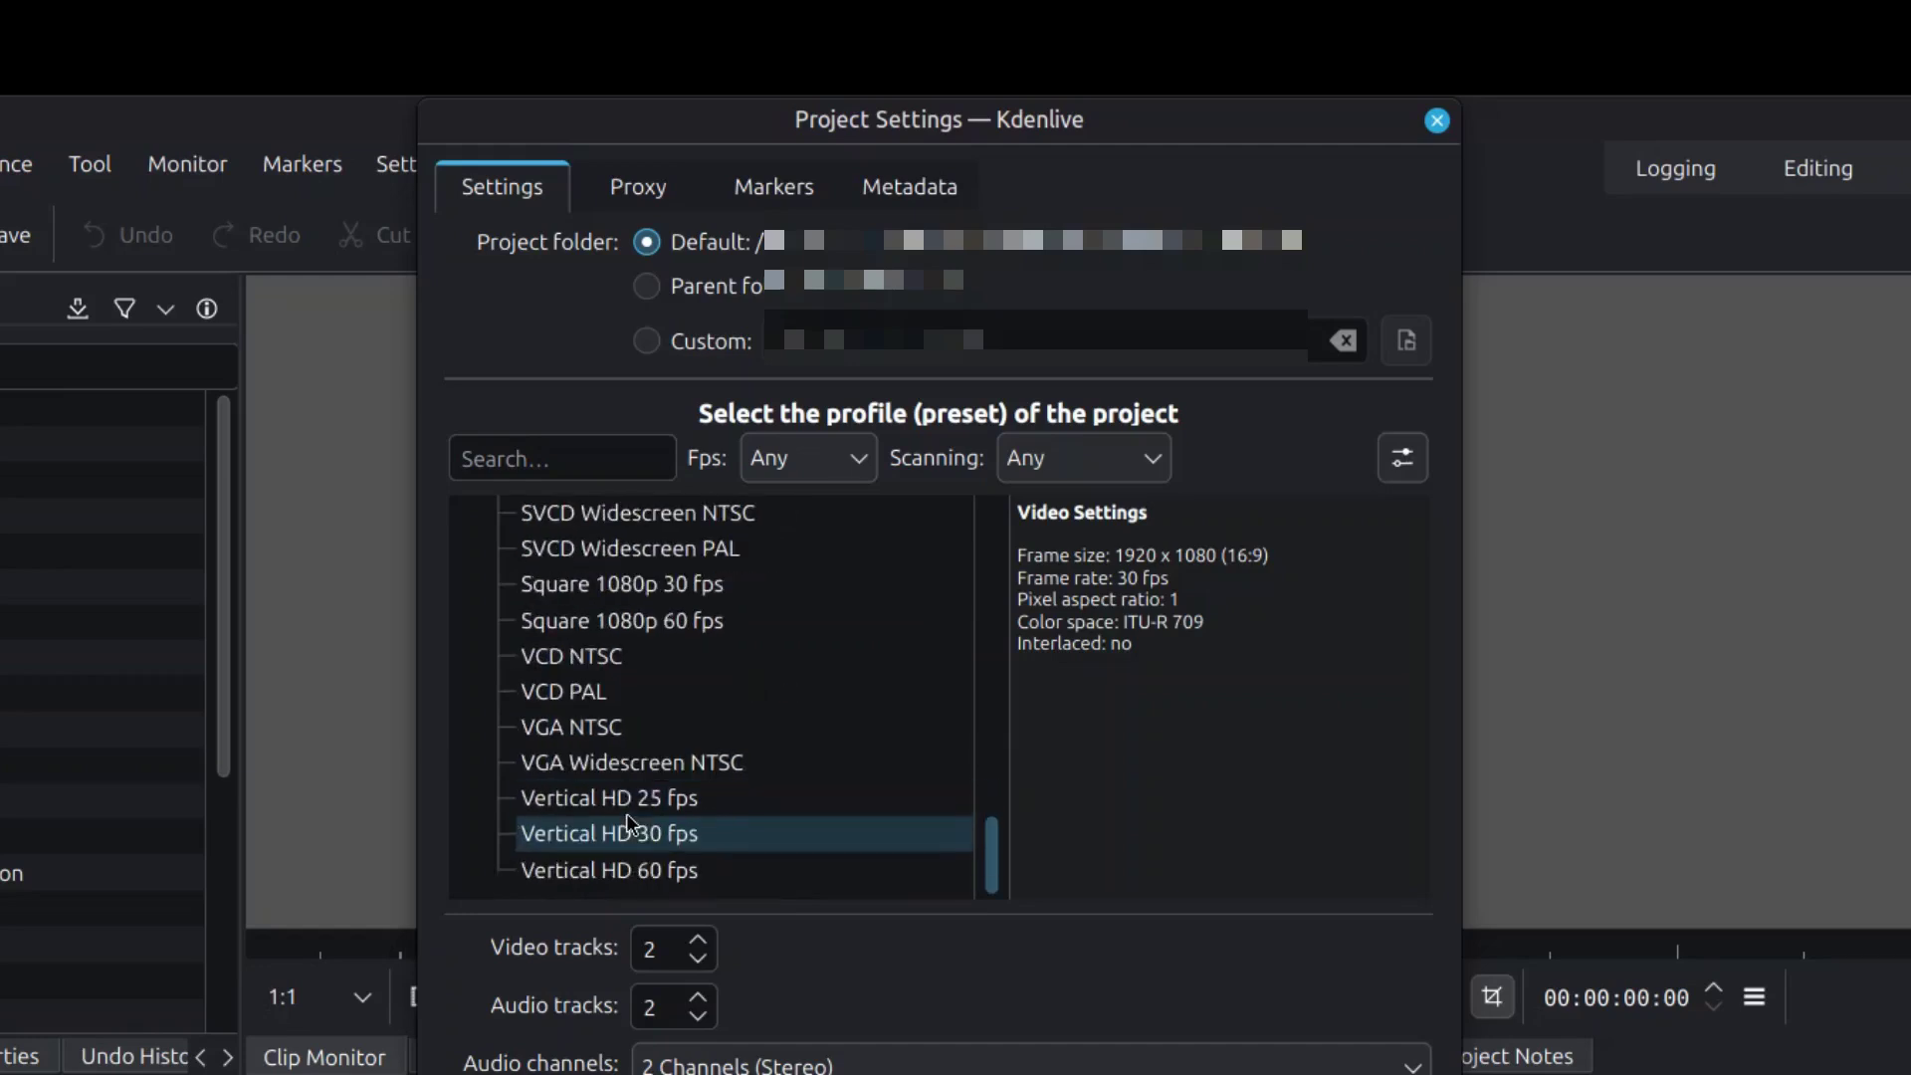
click(722, 842)
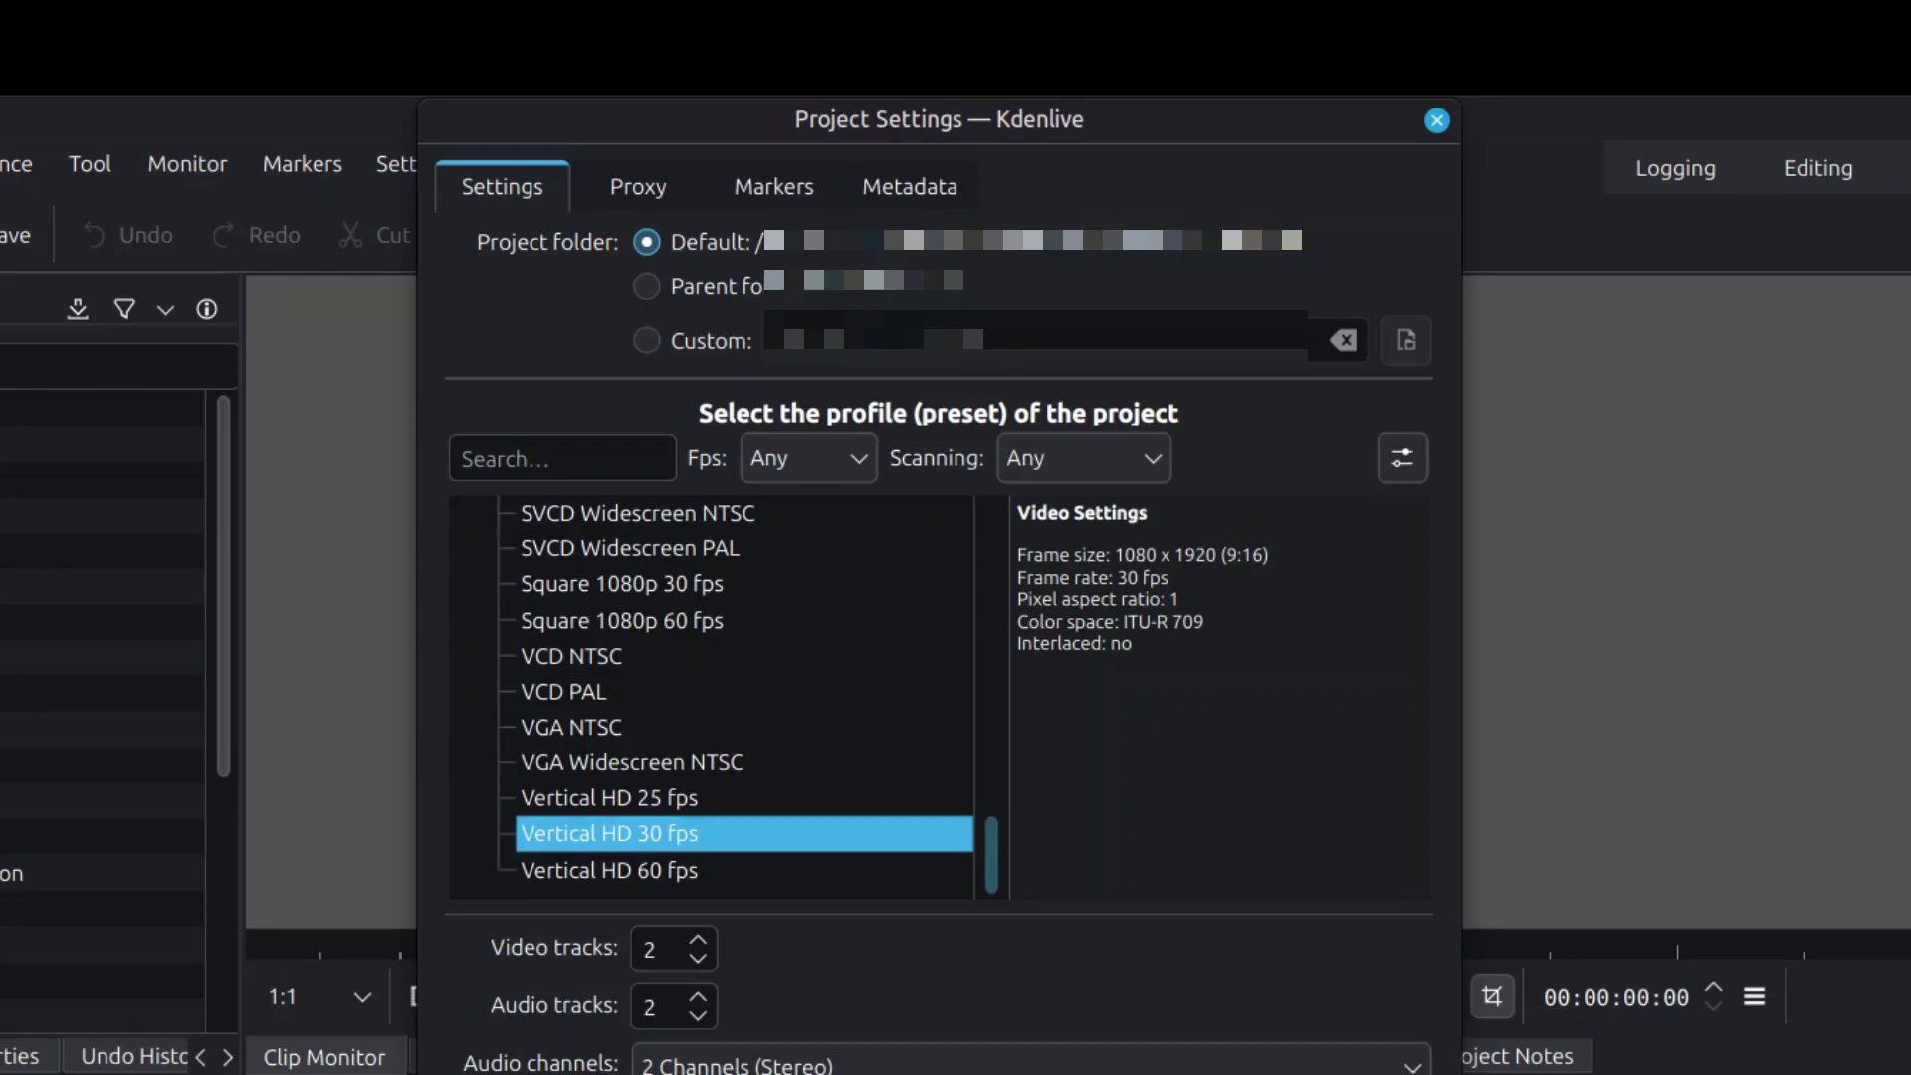
key(Return)
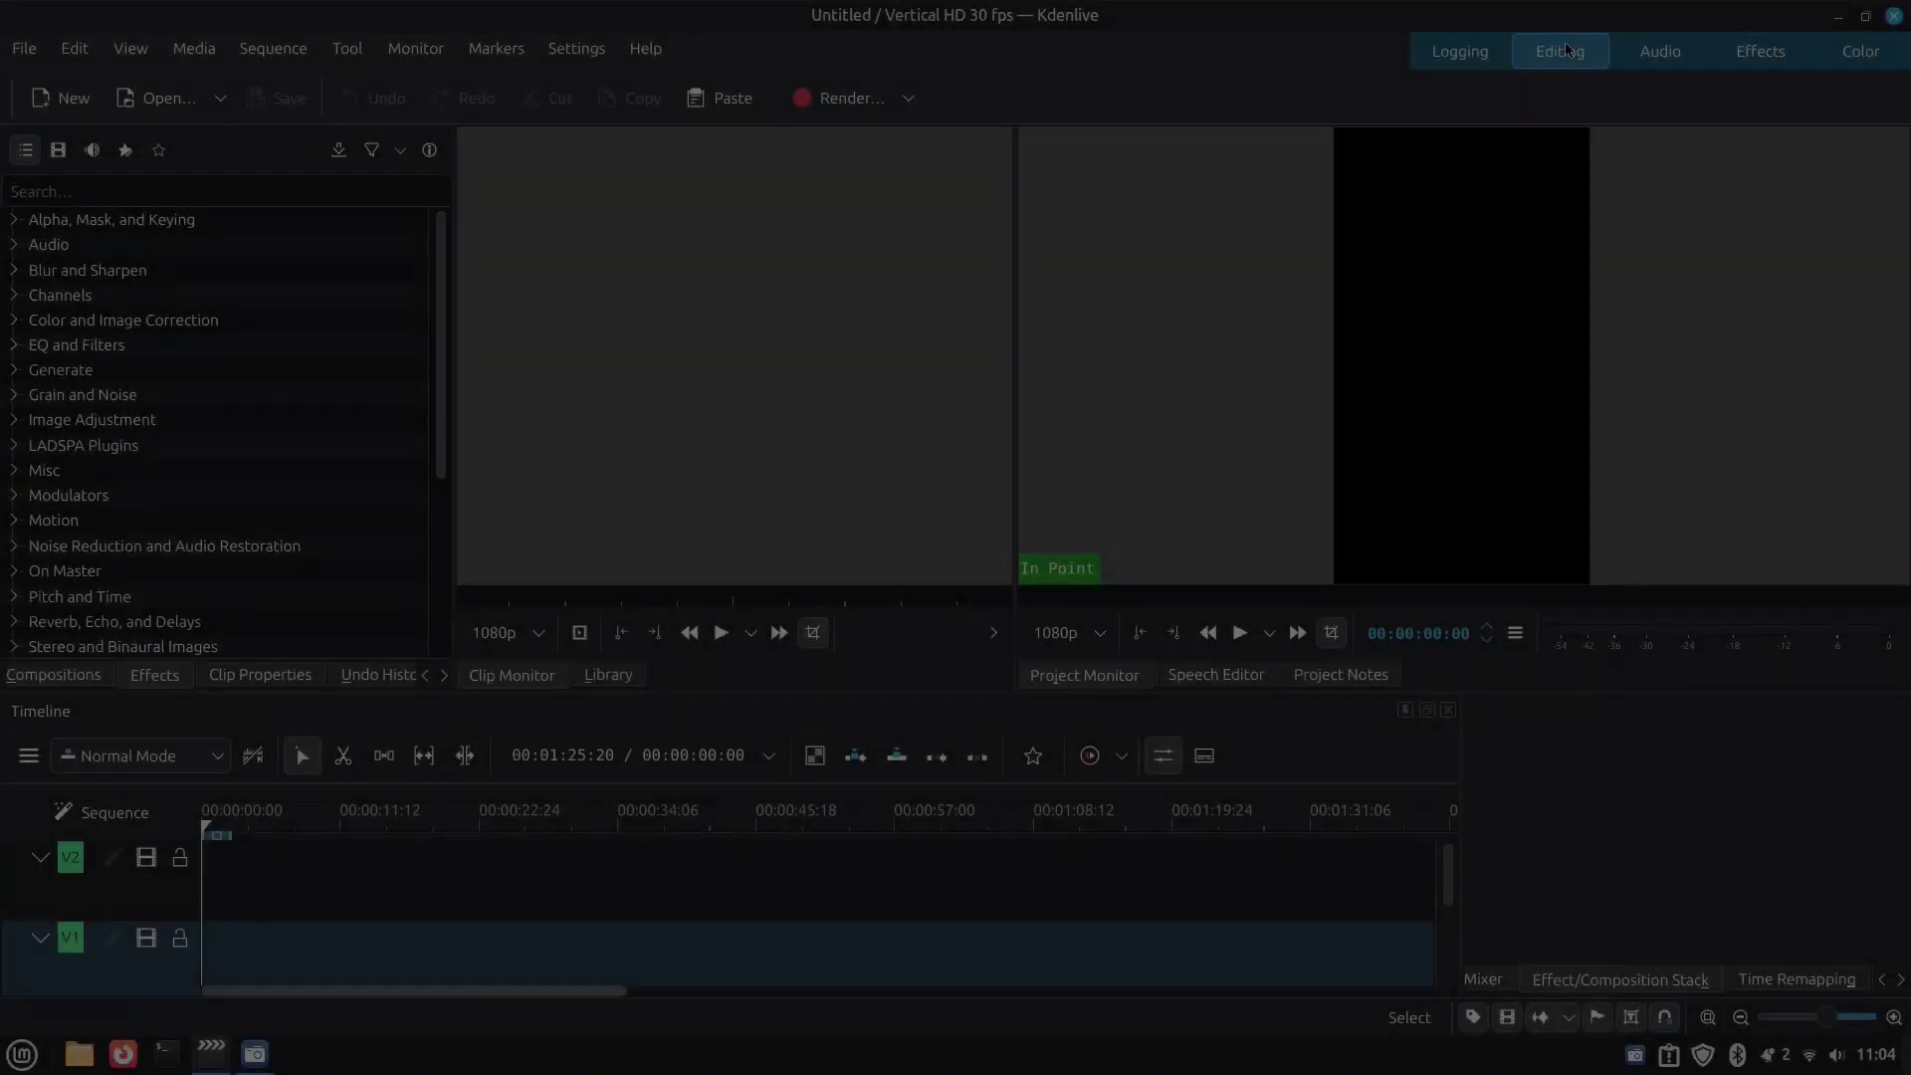
Step: Switch to the Editing workspace layout and widen the project bin and the effects list slightly
click(1566, 50)
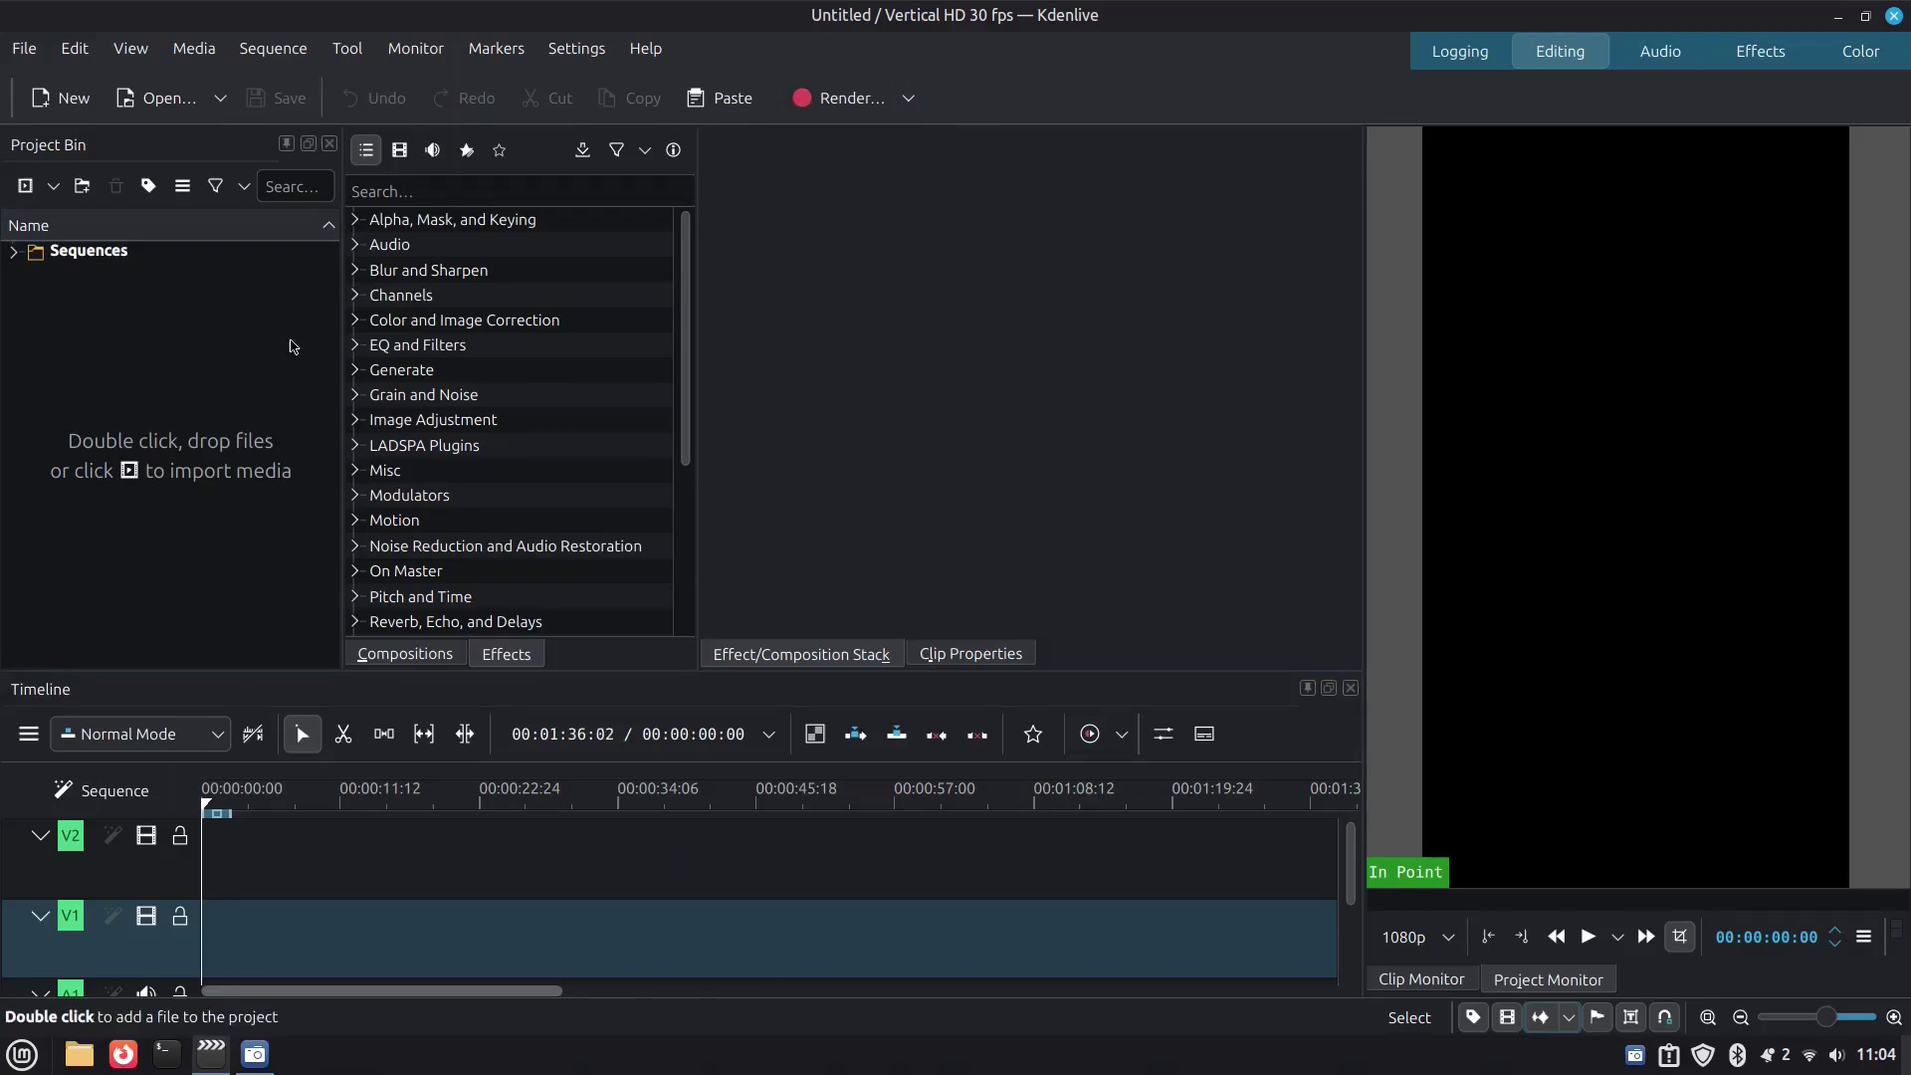
drag(343, 369, 353, 371)
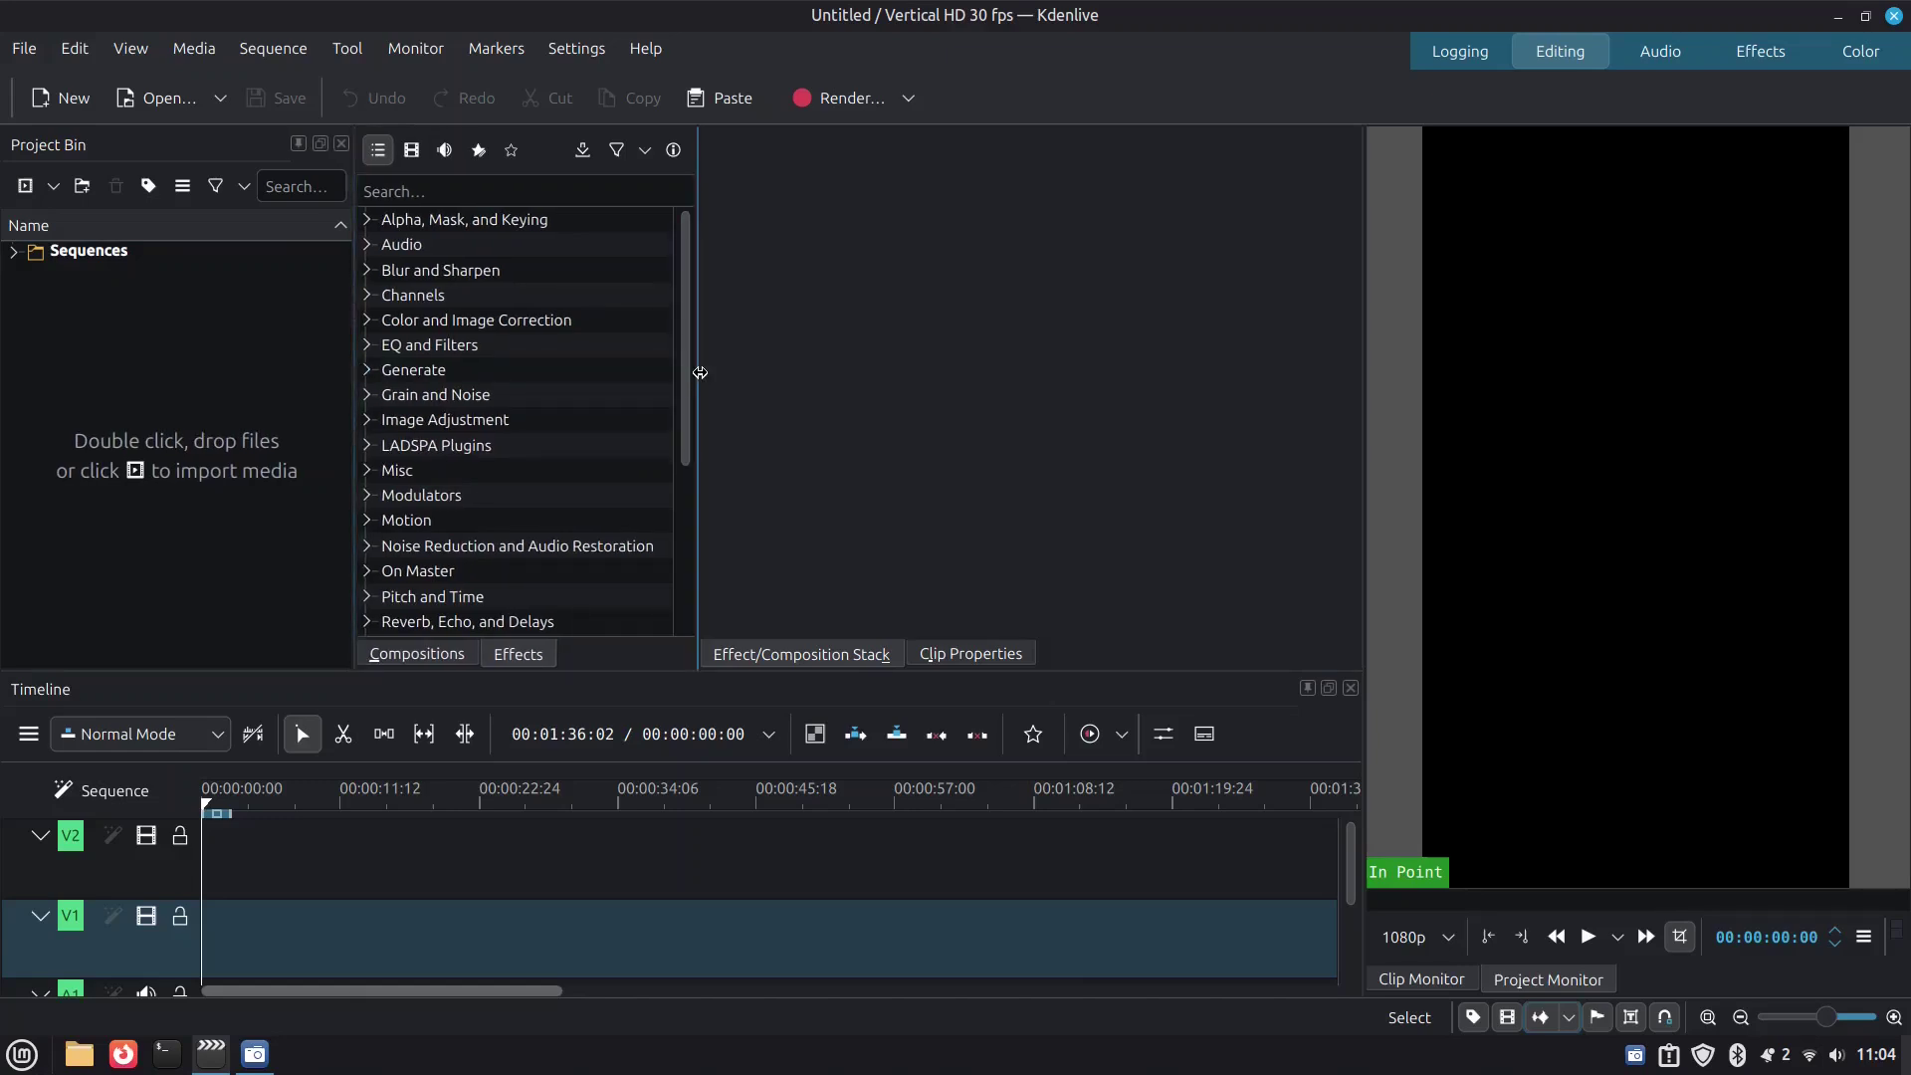
drag(697, 363, 766, 370)
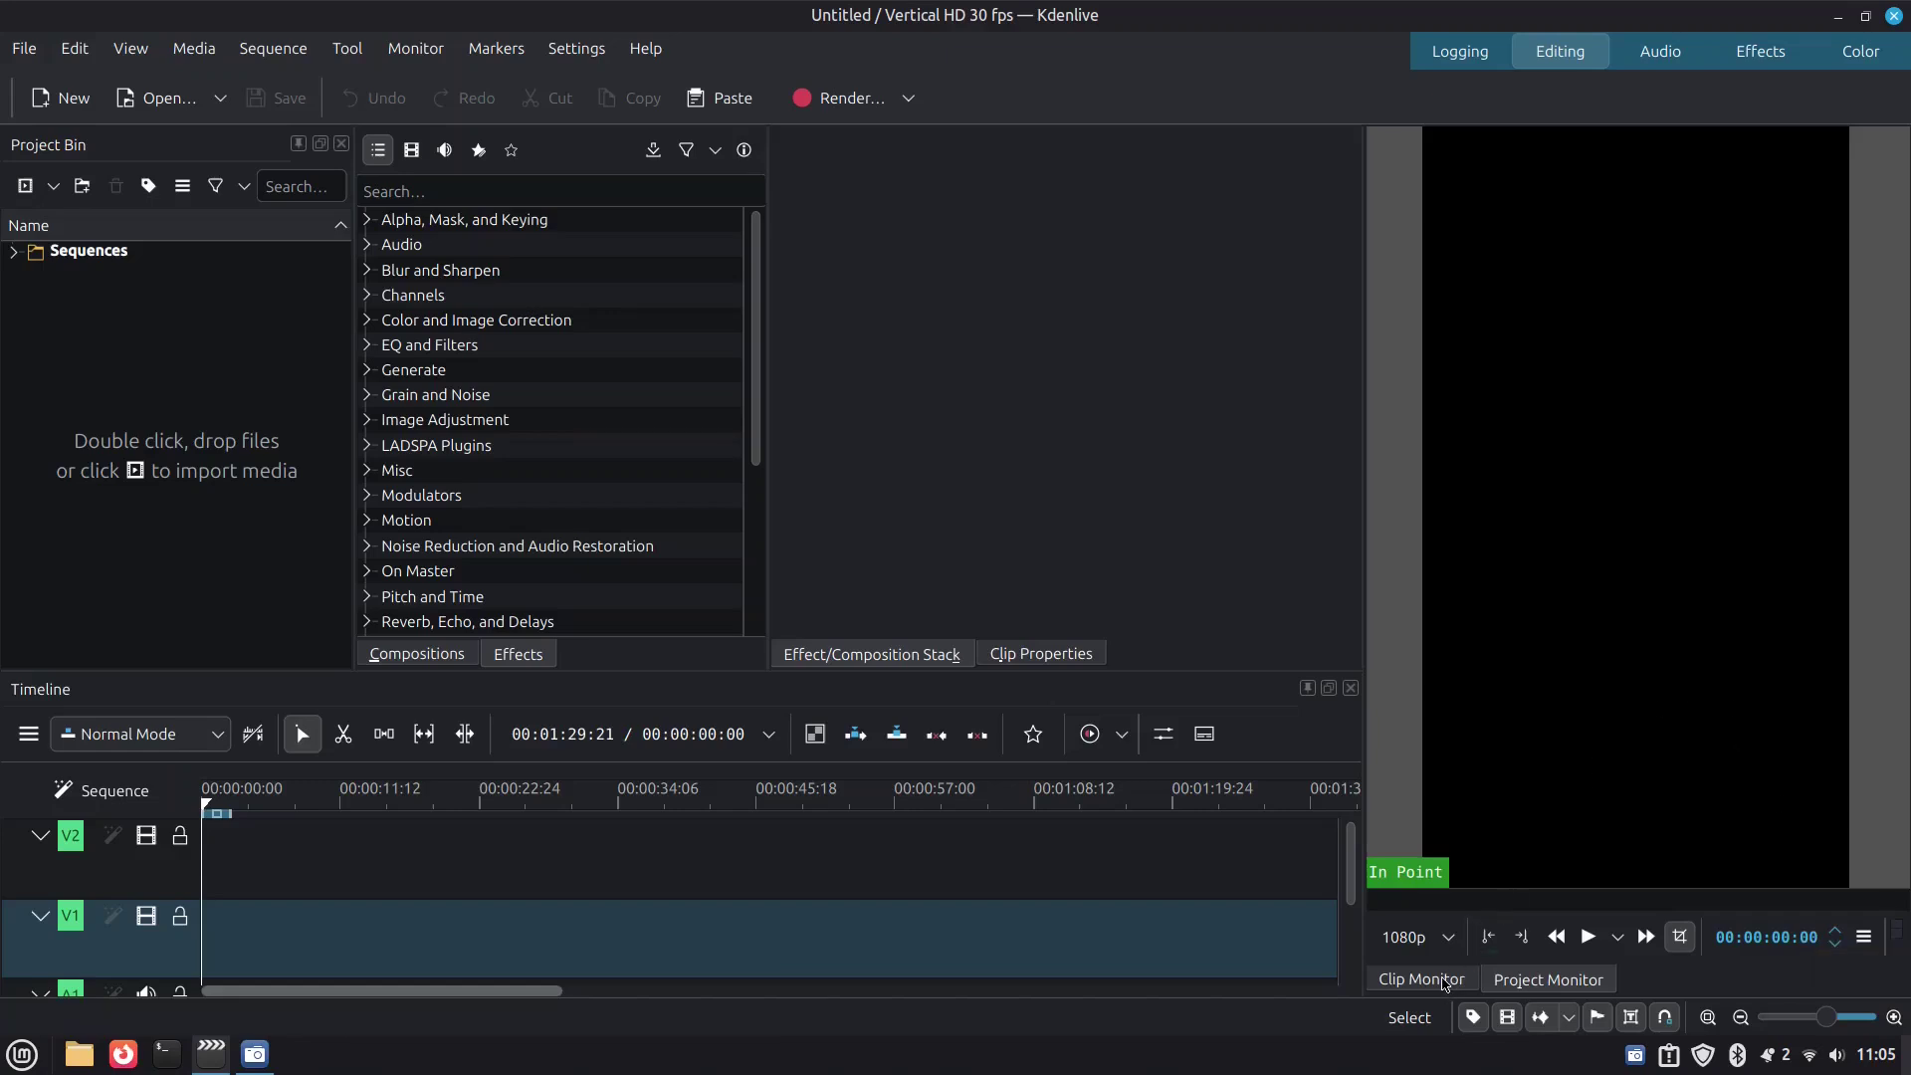
Step: Compare the clip monitor and the project monitor, ending on the project monitor
click(1446, 984)
click(1539, 990)
click(1463, 984)
click(1573, 983)
click(1460, 986)
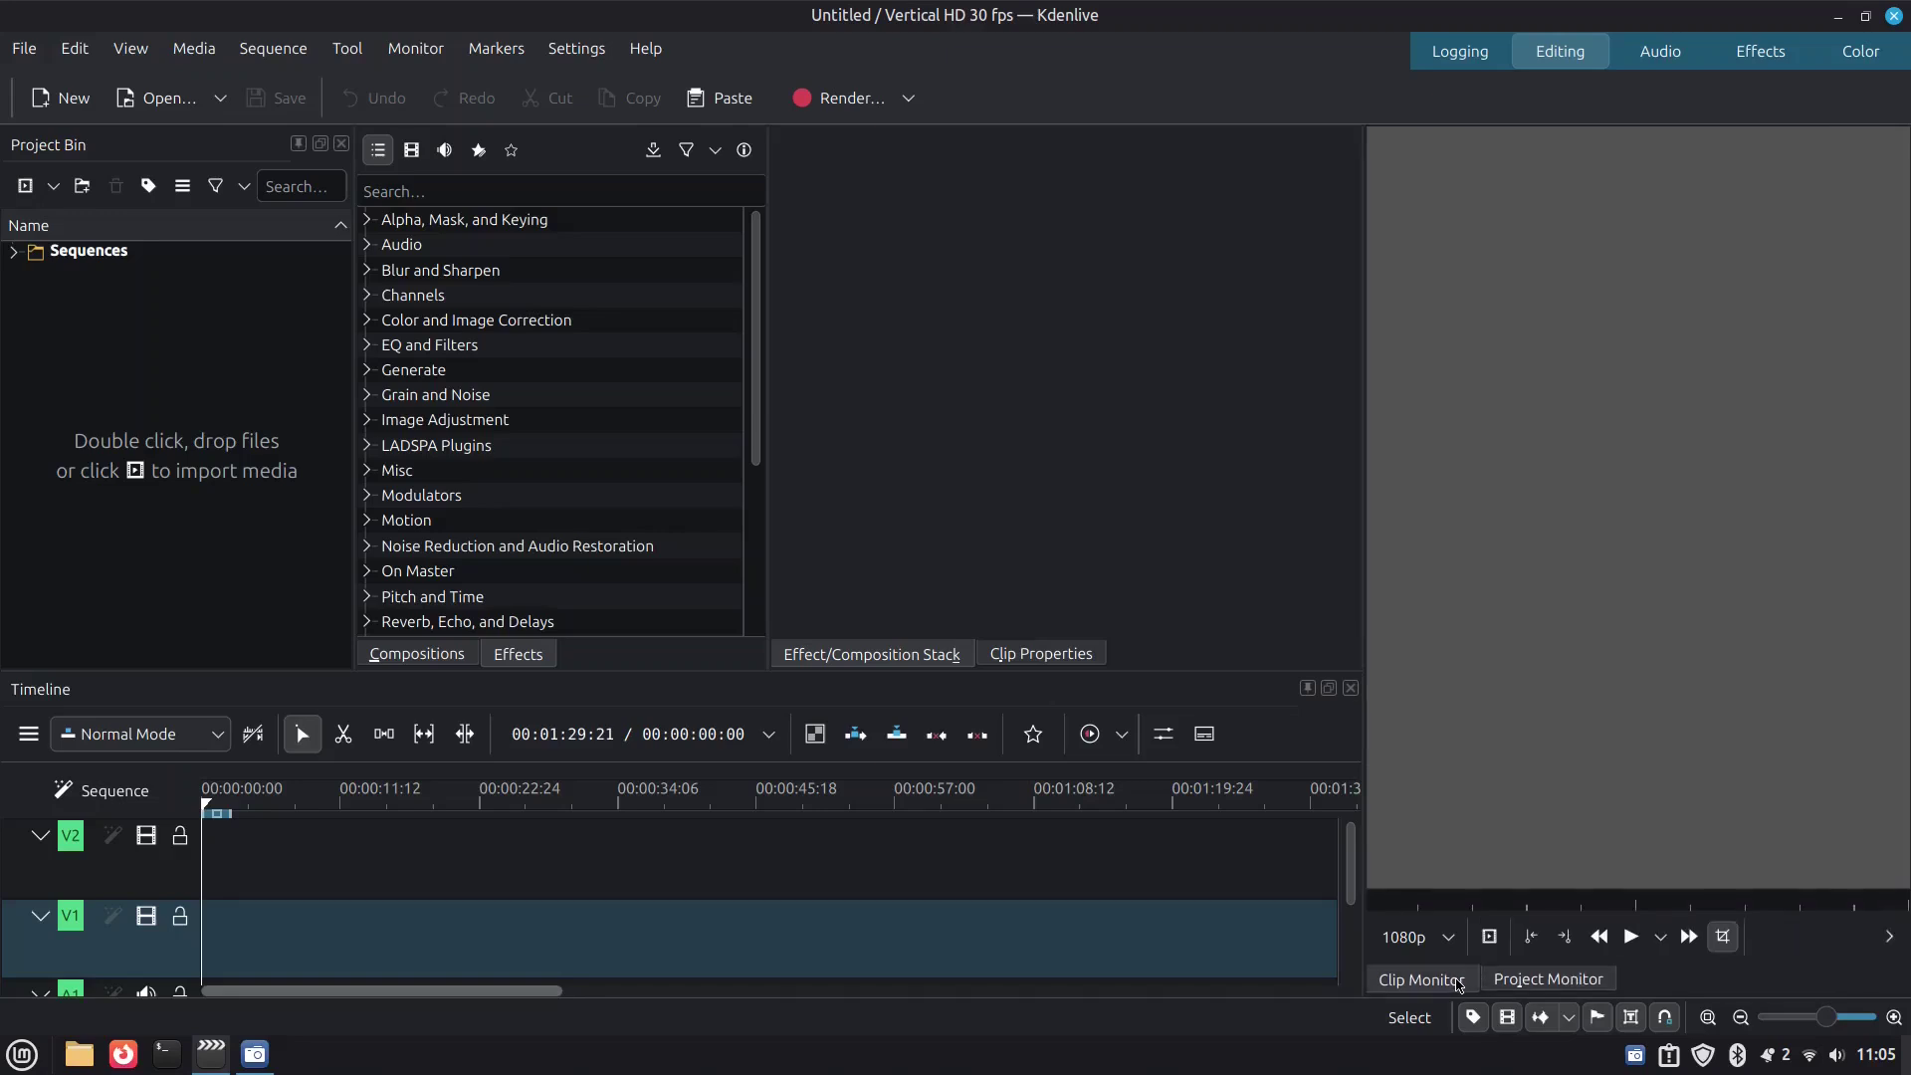
click(1545, 985)
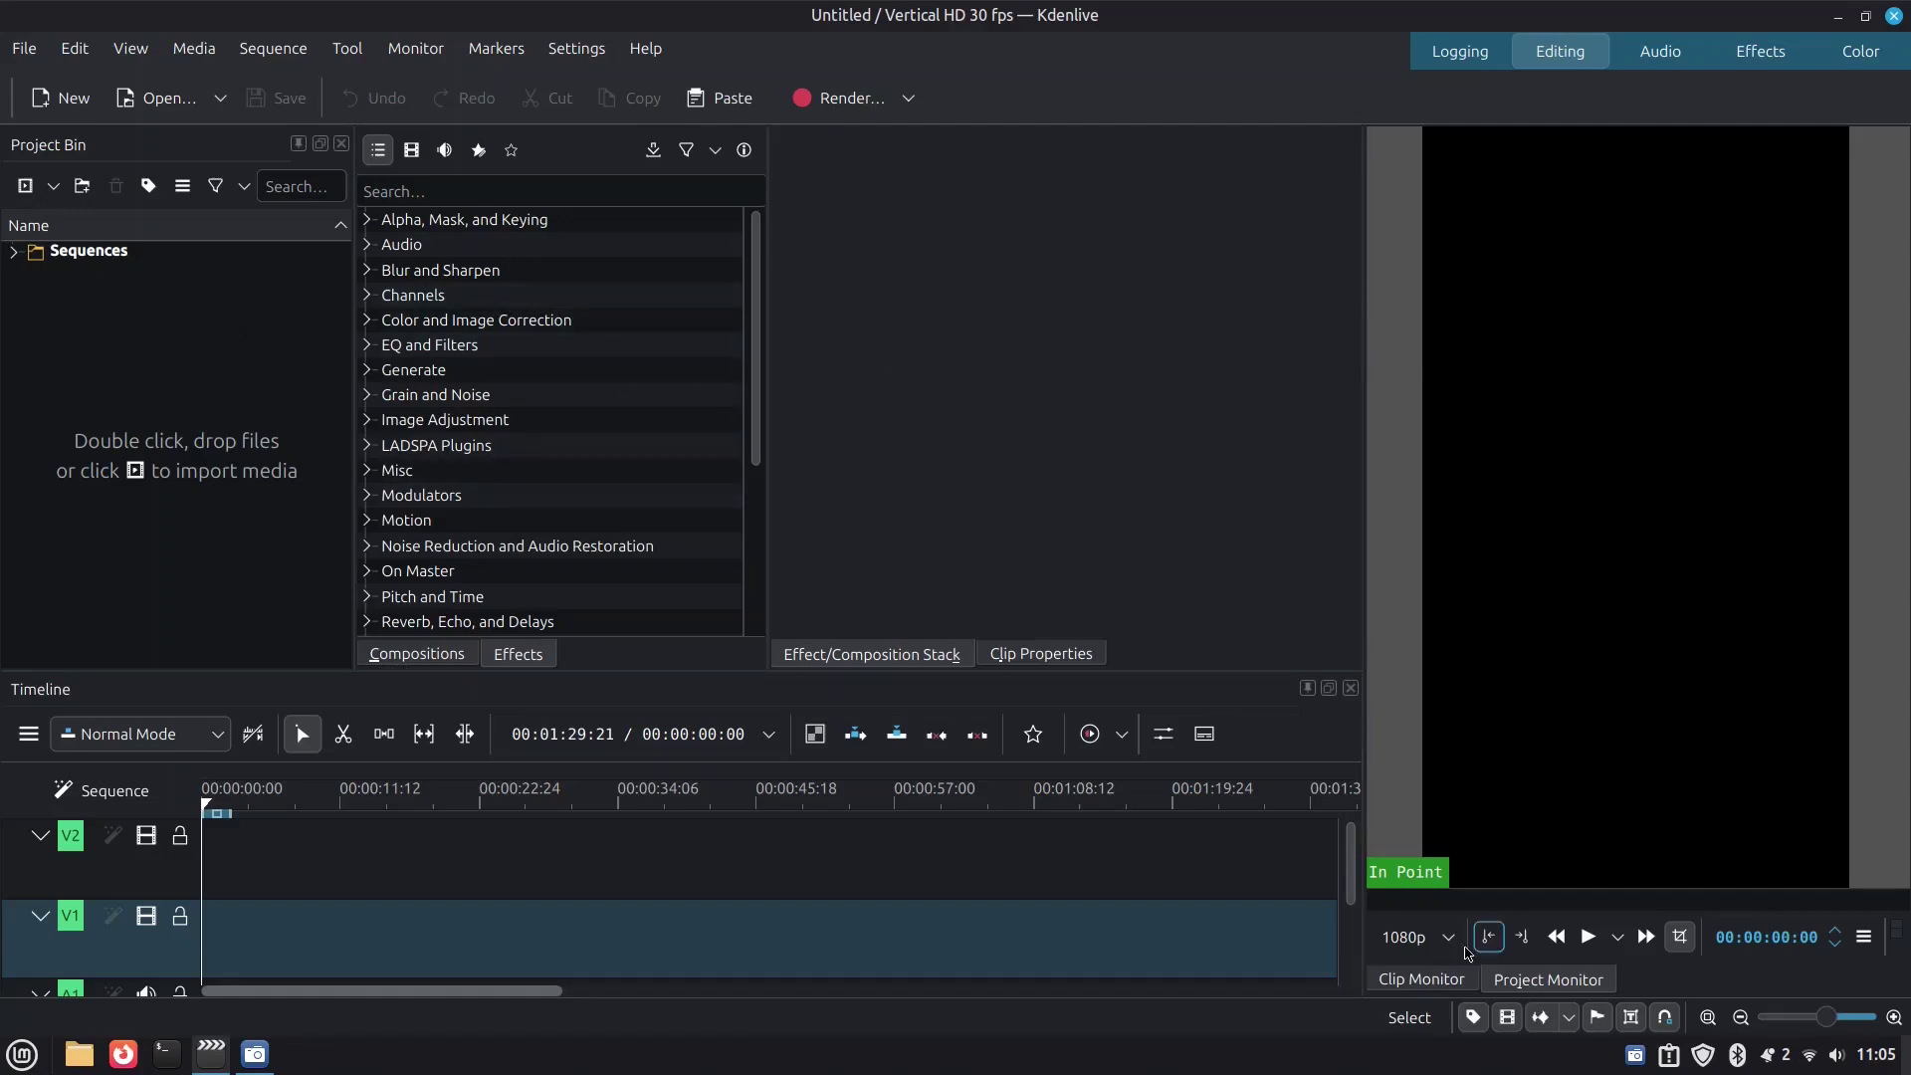
Step: Collapse the timeline tracks V2, V1, A1 and A2
click(38, 842)
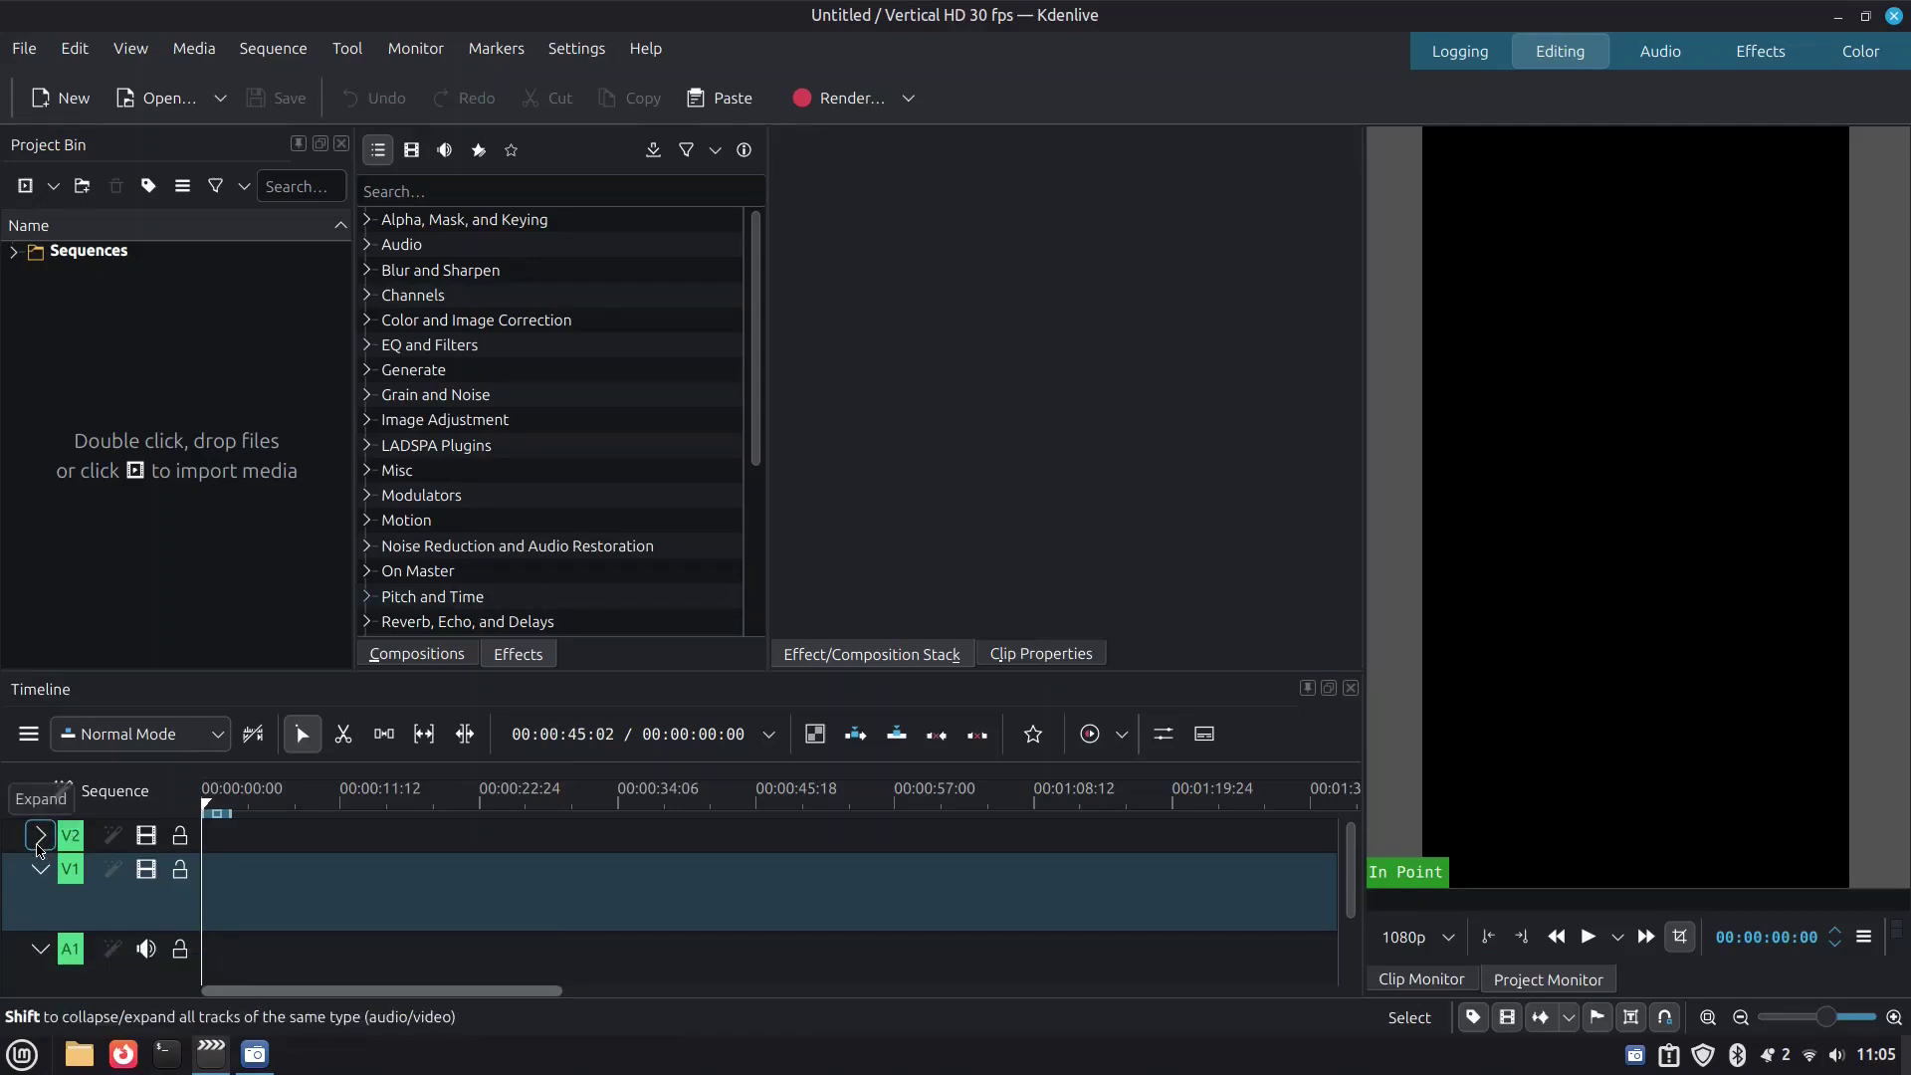
click(40, 869)
click(40, 903)
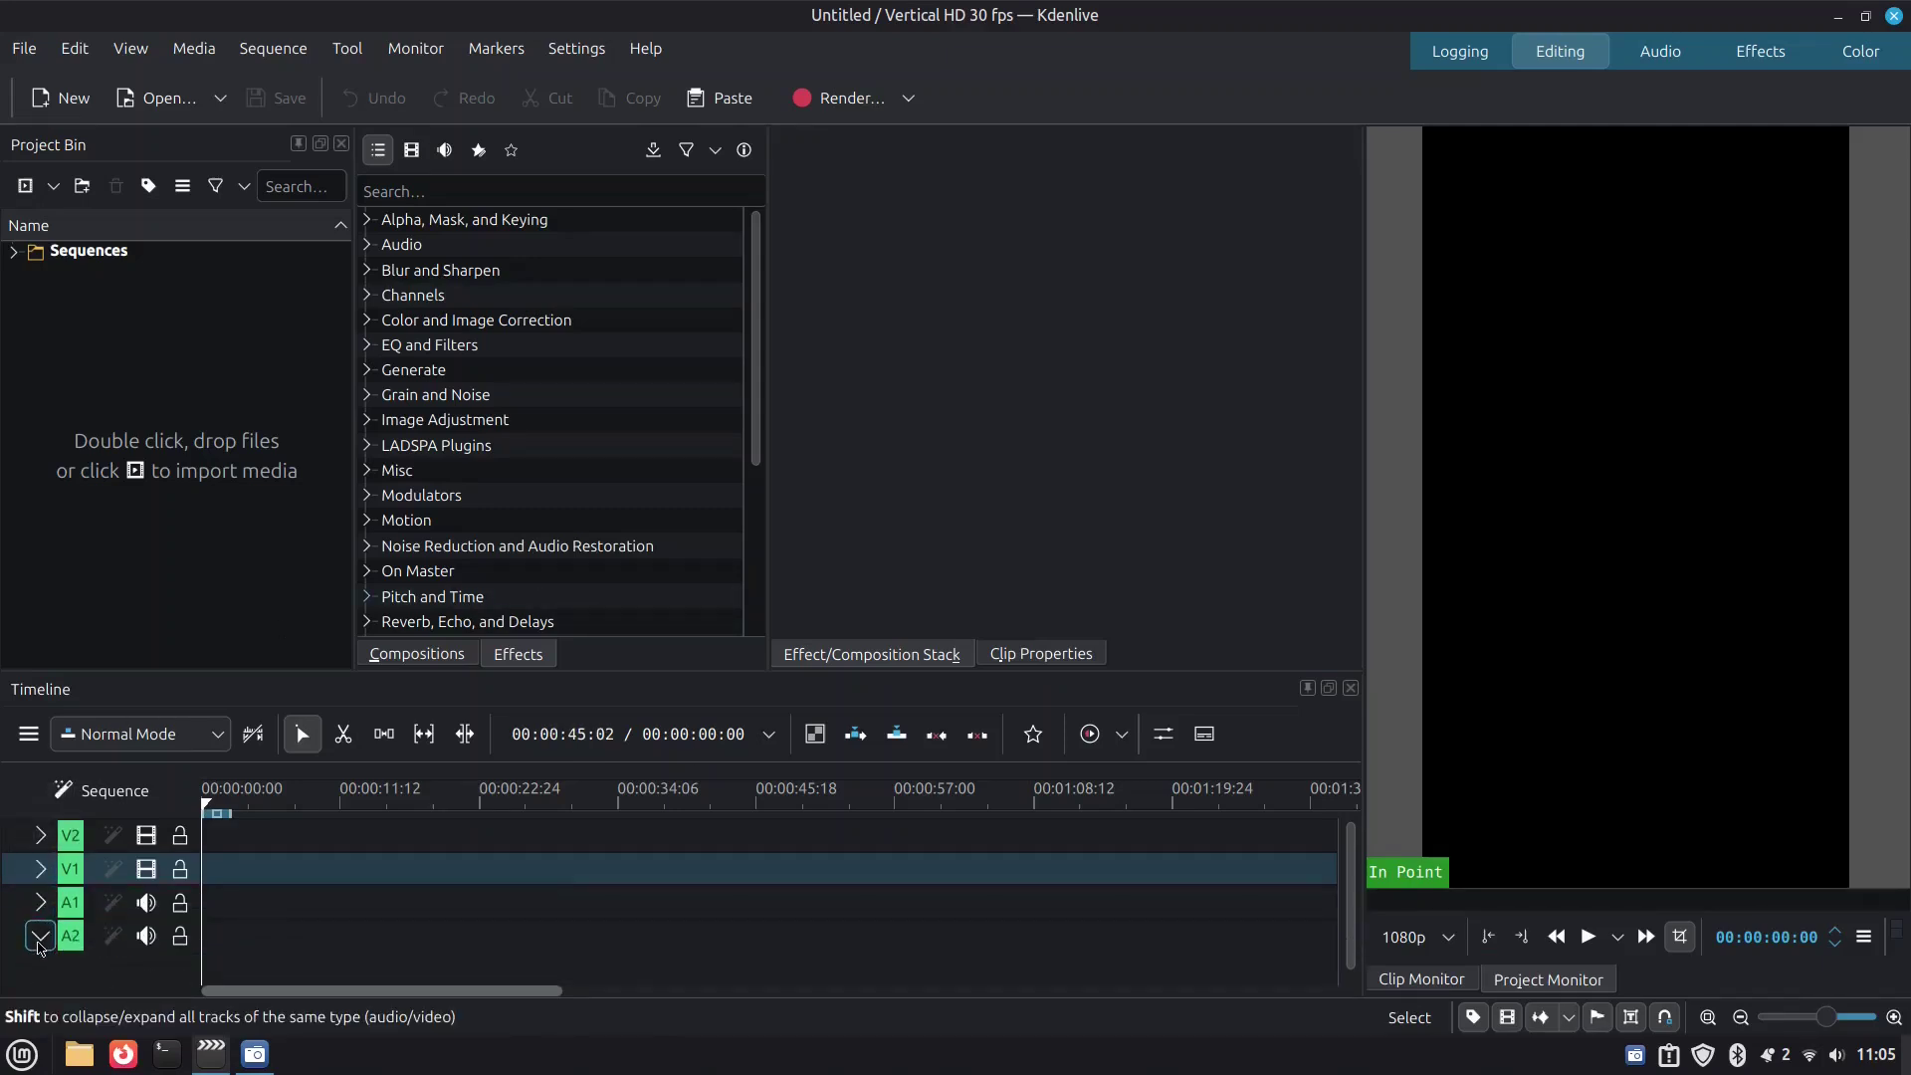
click(40, 943)
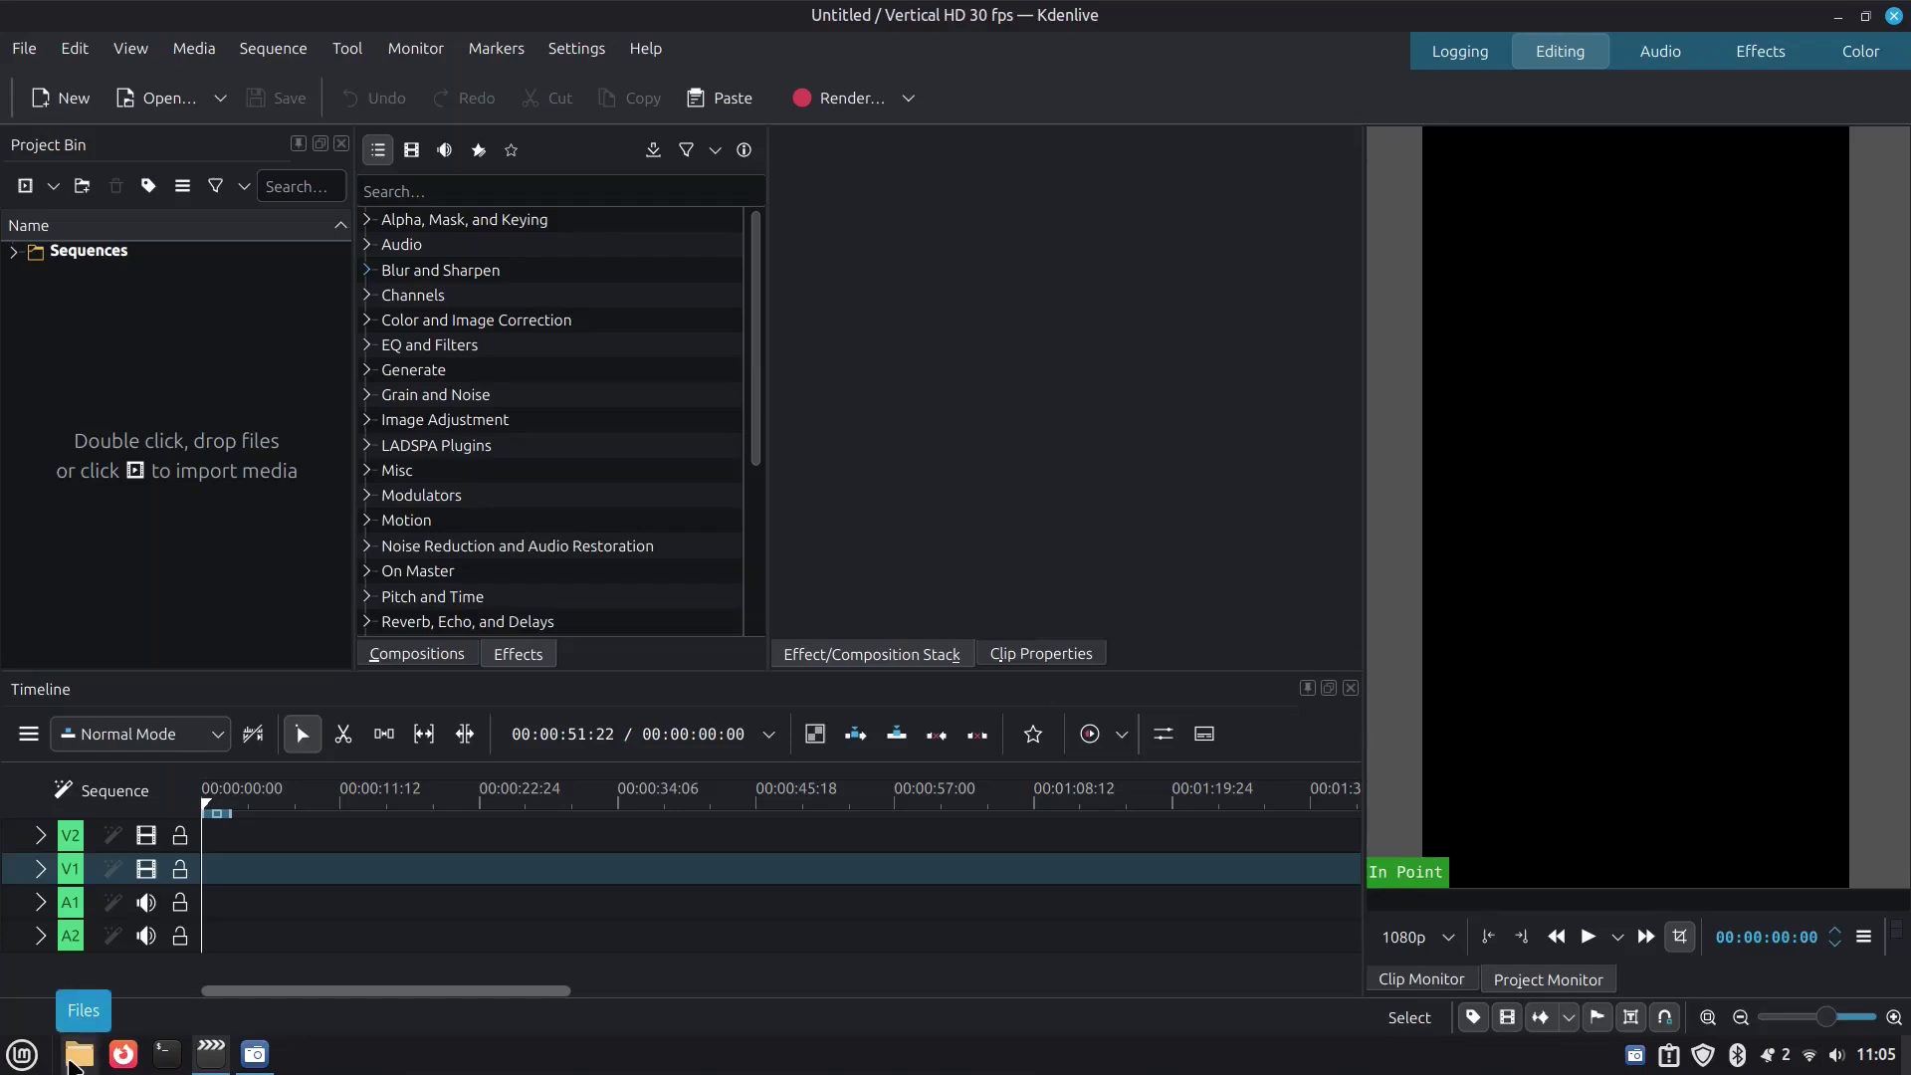
Step: Import background-music-soft-calm-346480.mp3 from the Kden Video folder into the project bin and close the file manager
click(72, 1061)
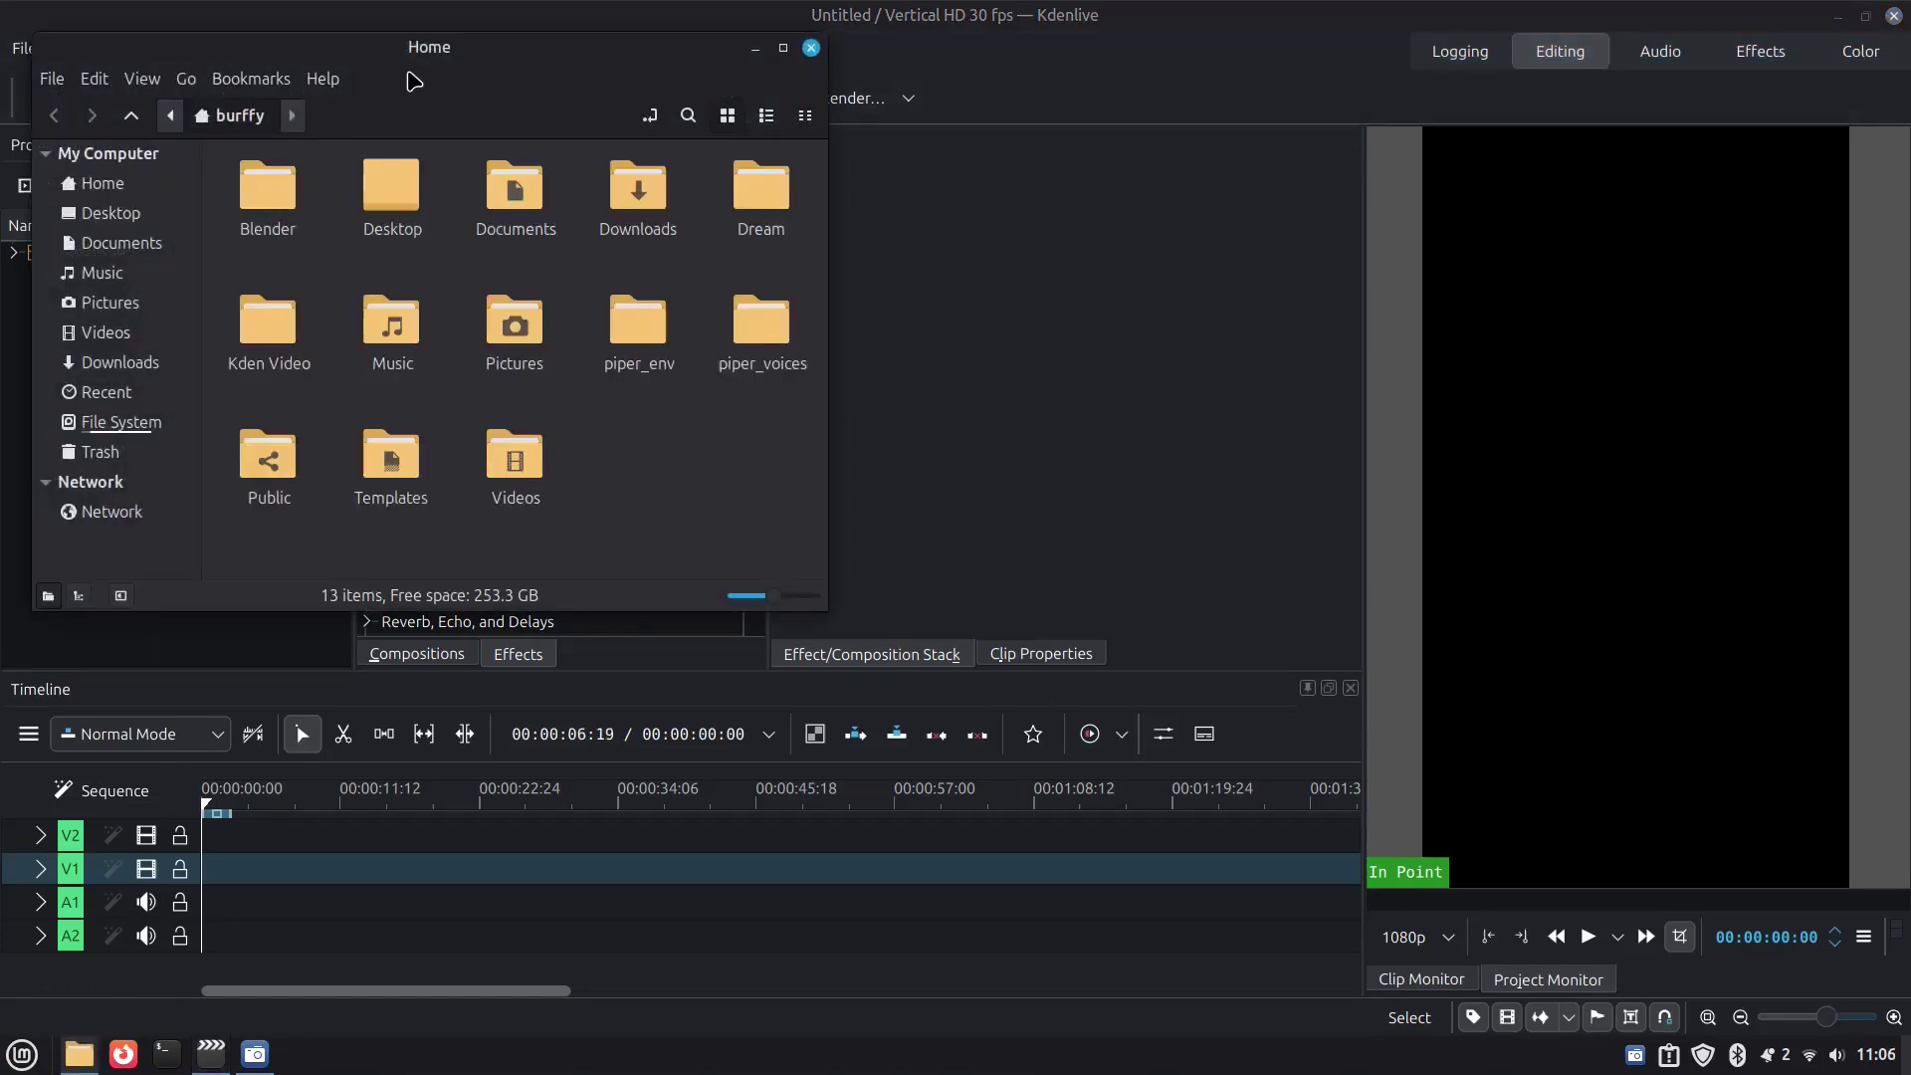
drag(414, 80, 1167, 206)
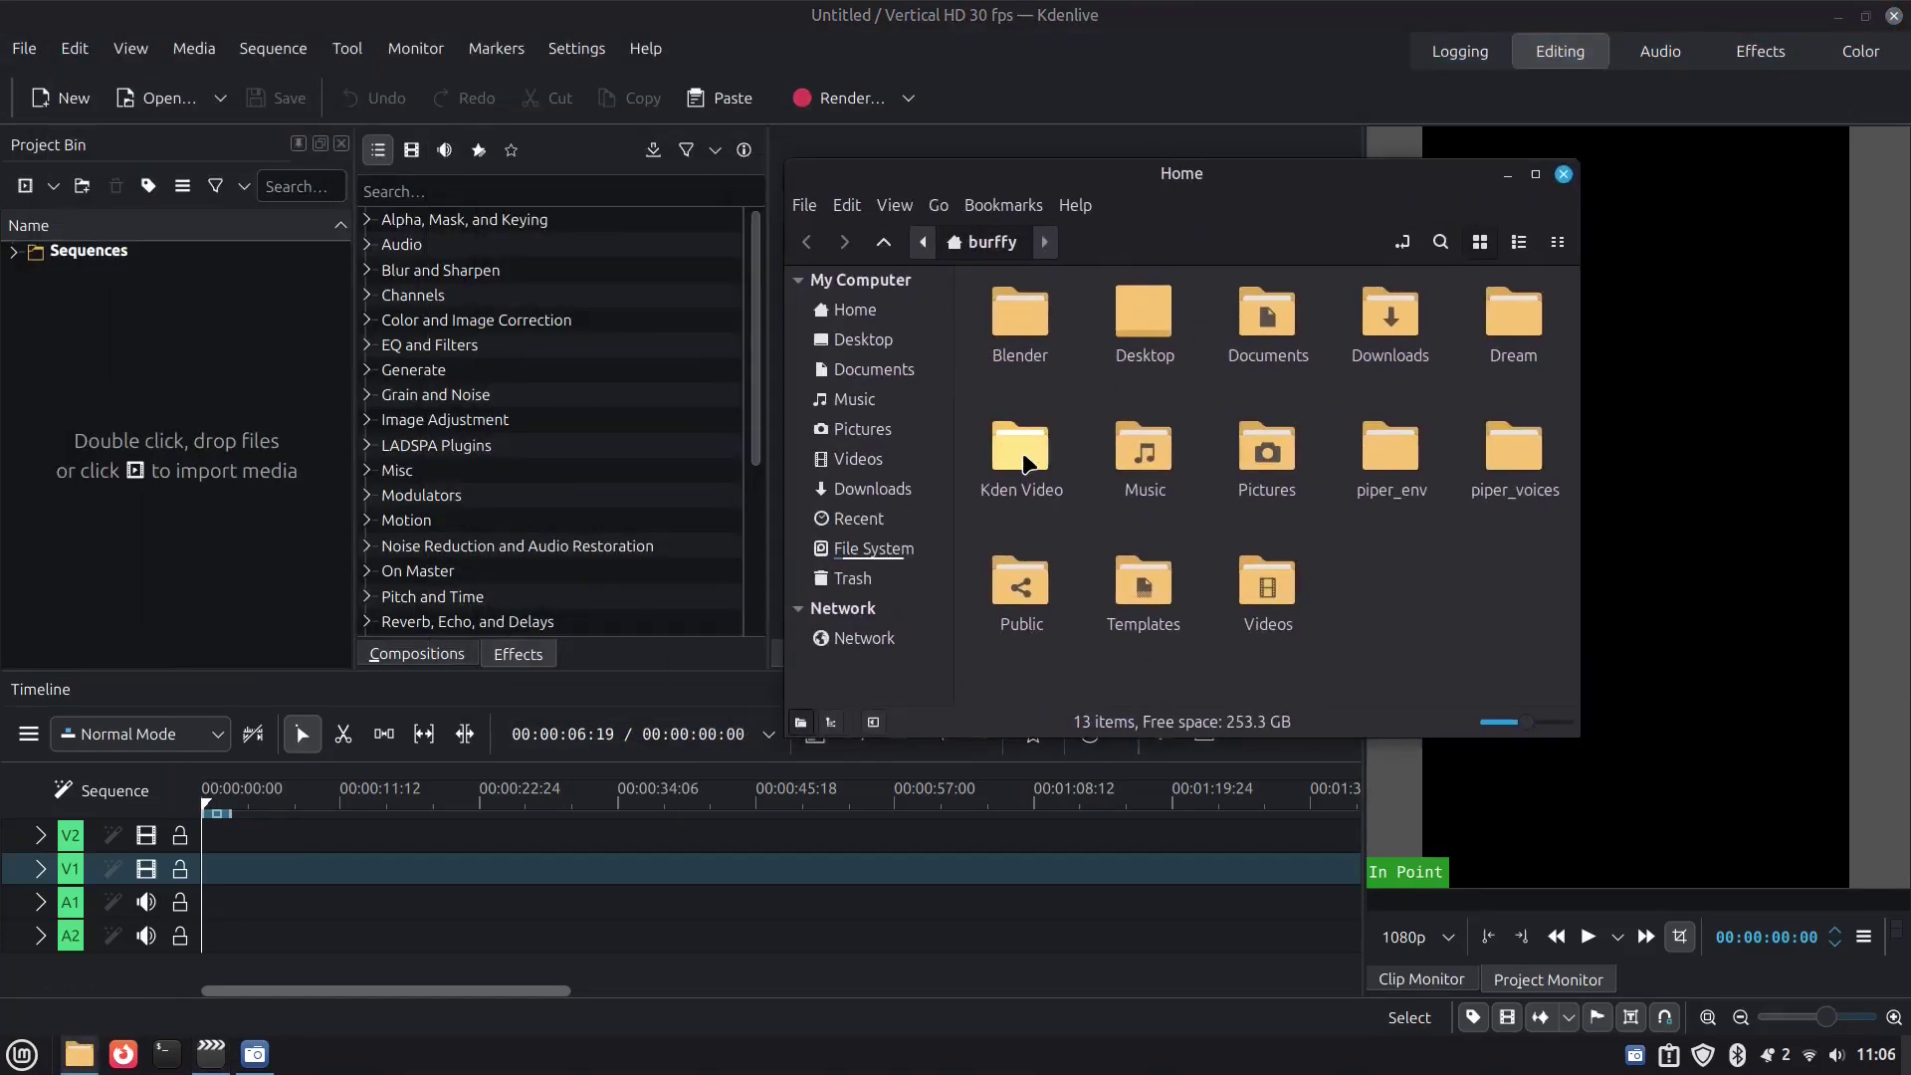
double_click(1019, 460)
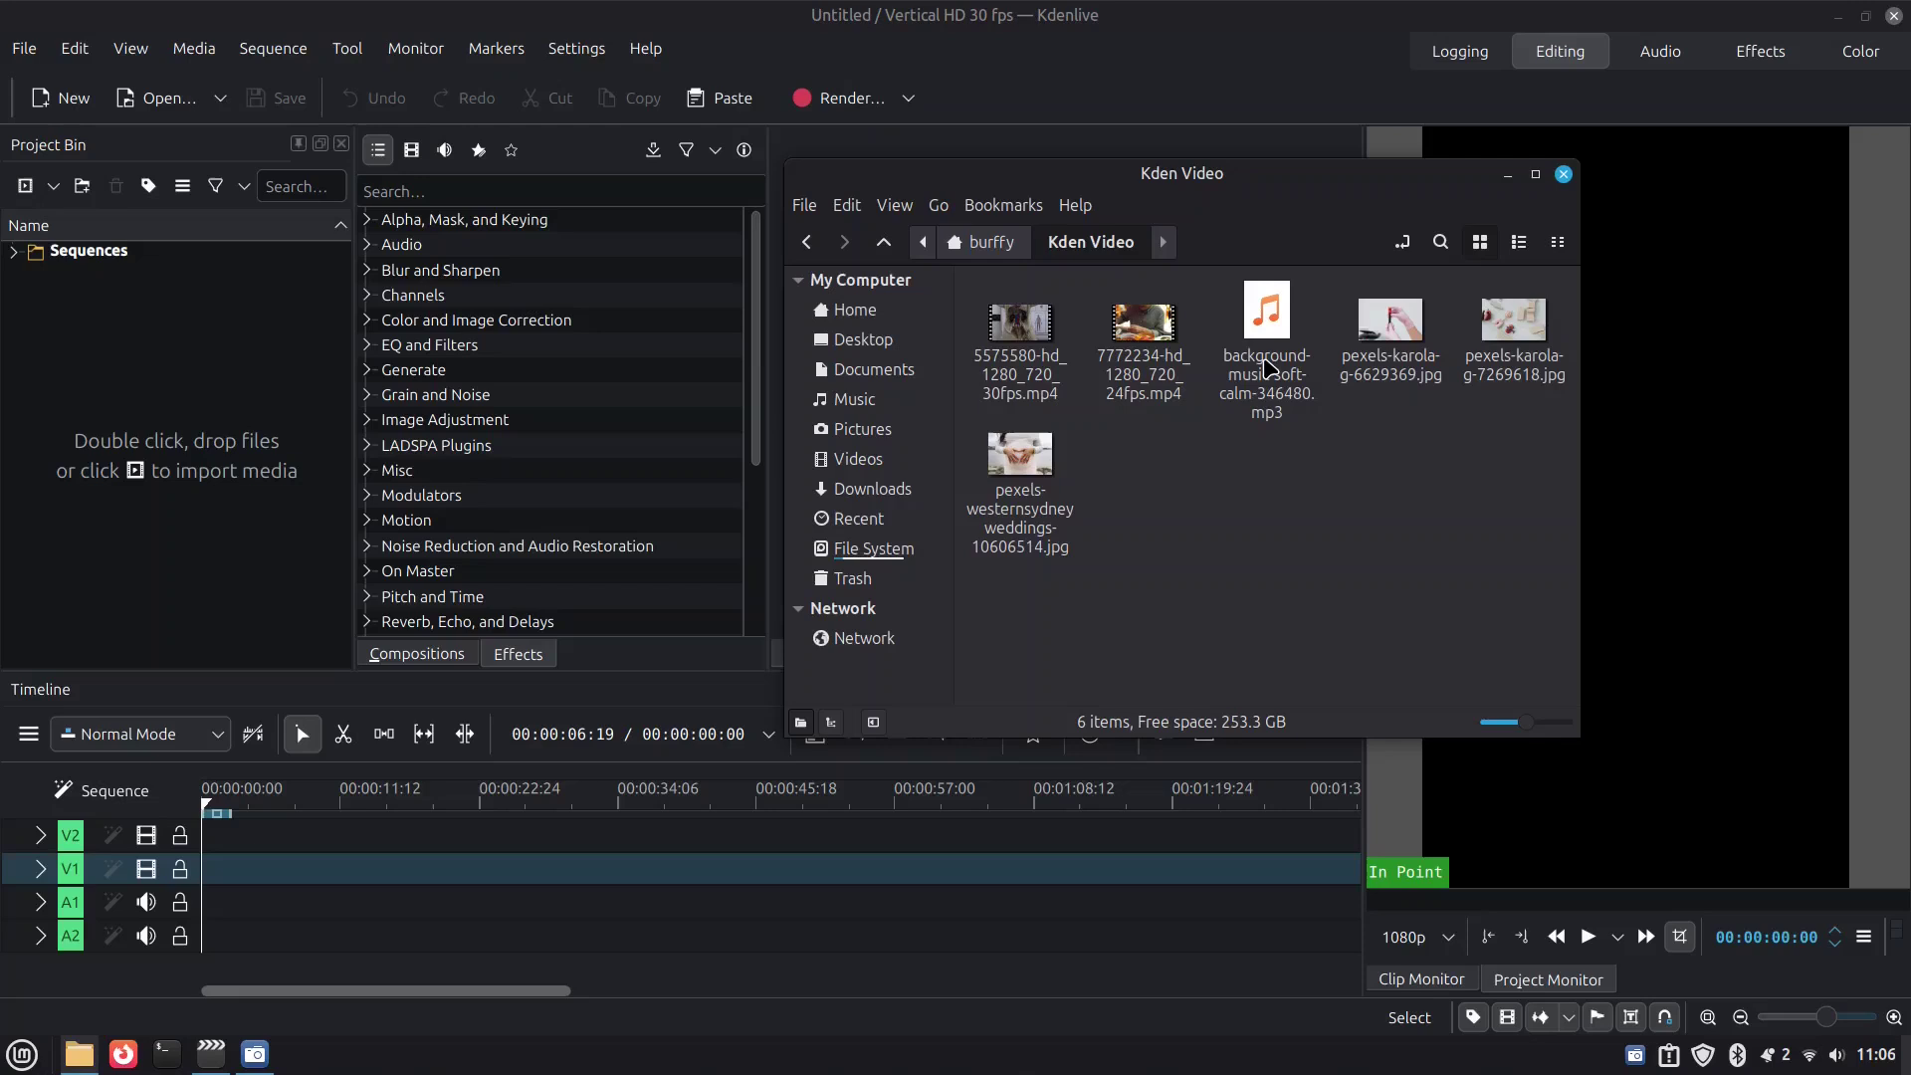
drag(1269, 368, 132, 393)
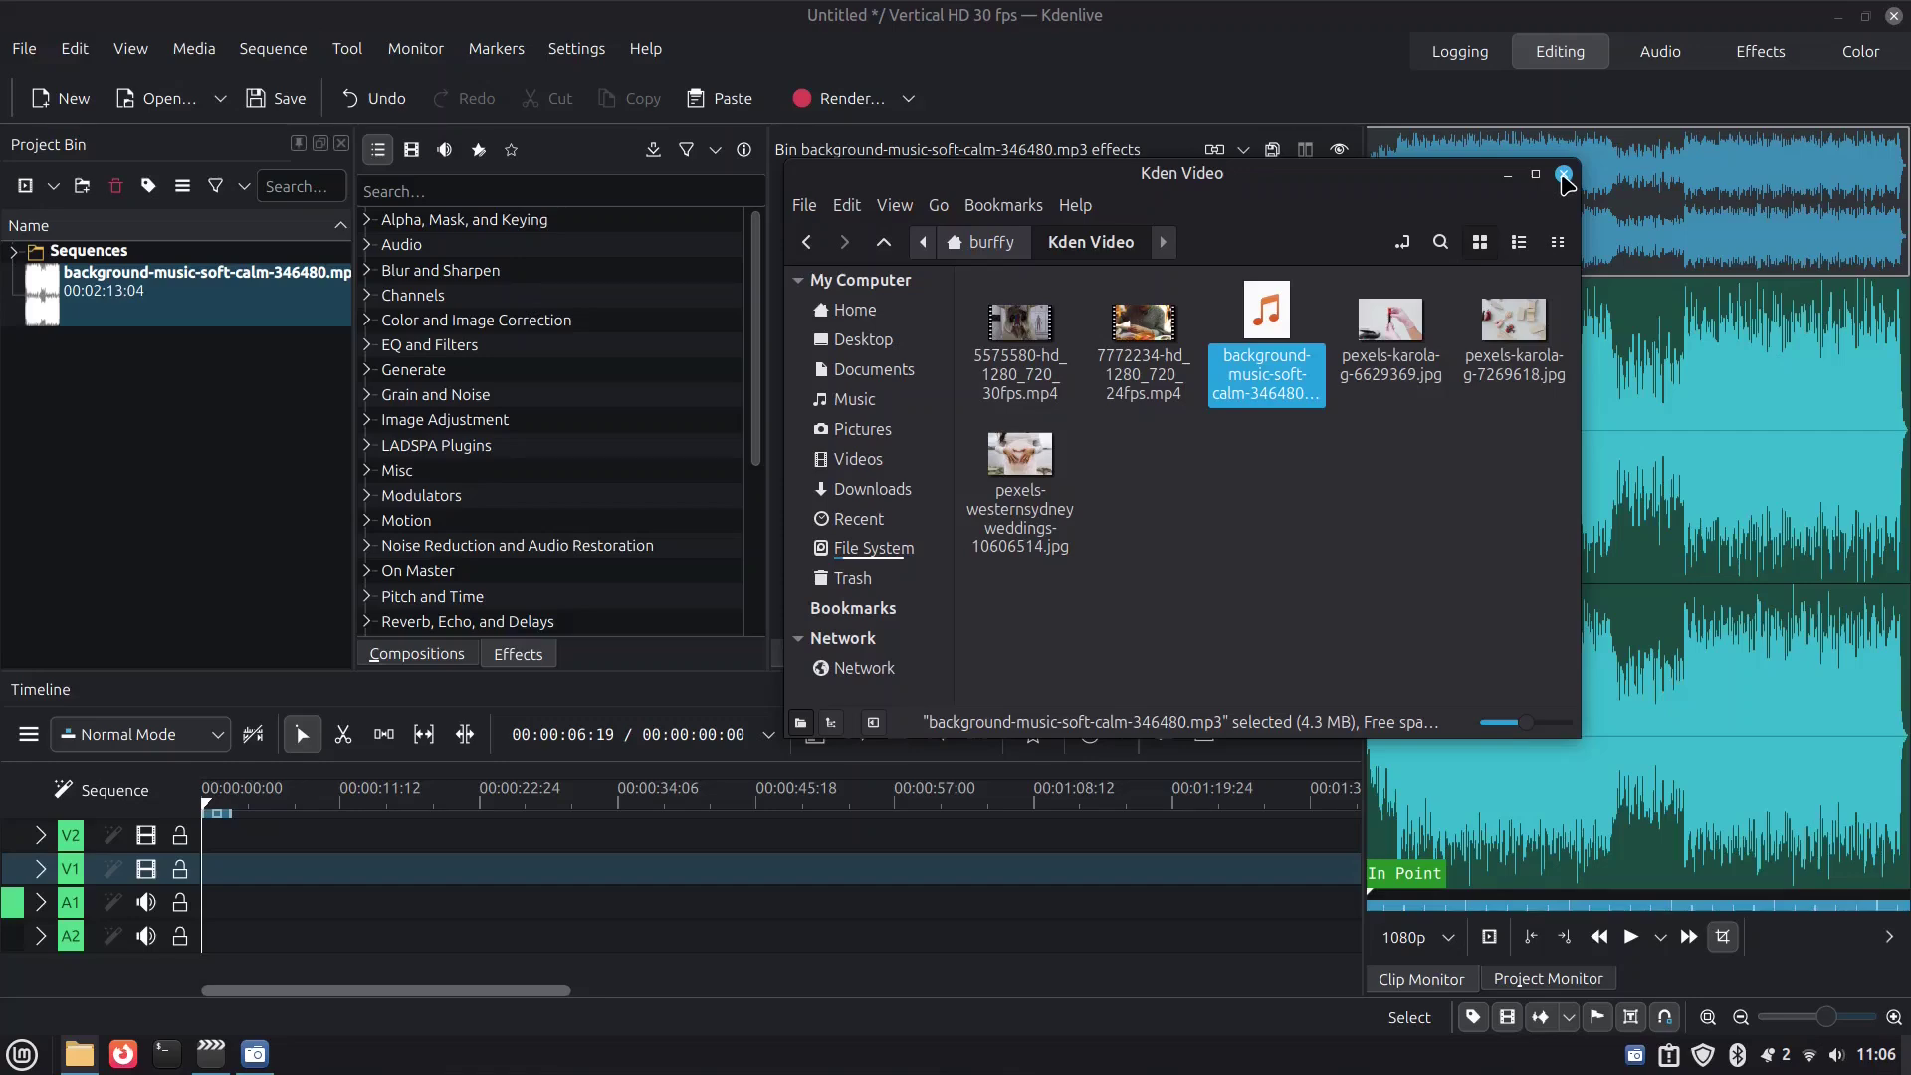
click(1564, 176)
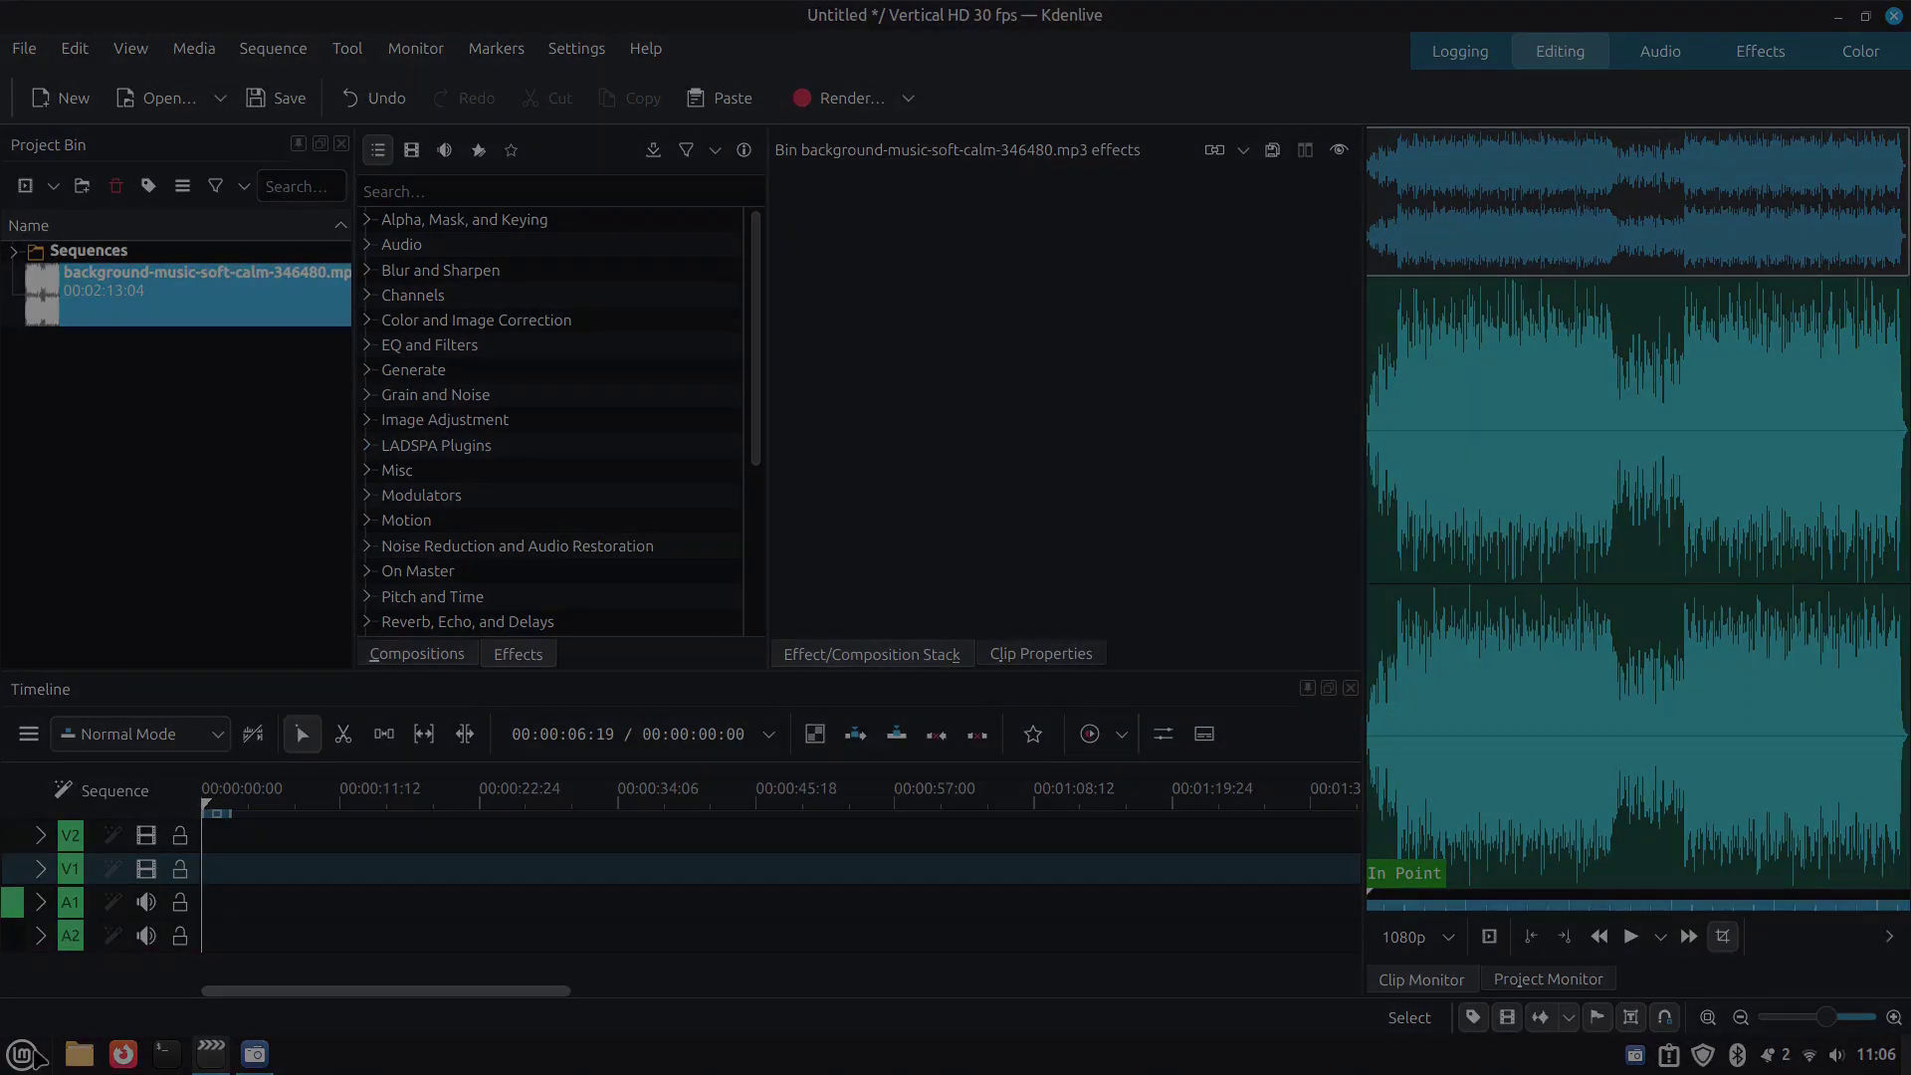
Step: Switch to the Chromium browser and open pixabay.com in a new tab
click(30, 1053)
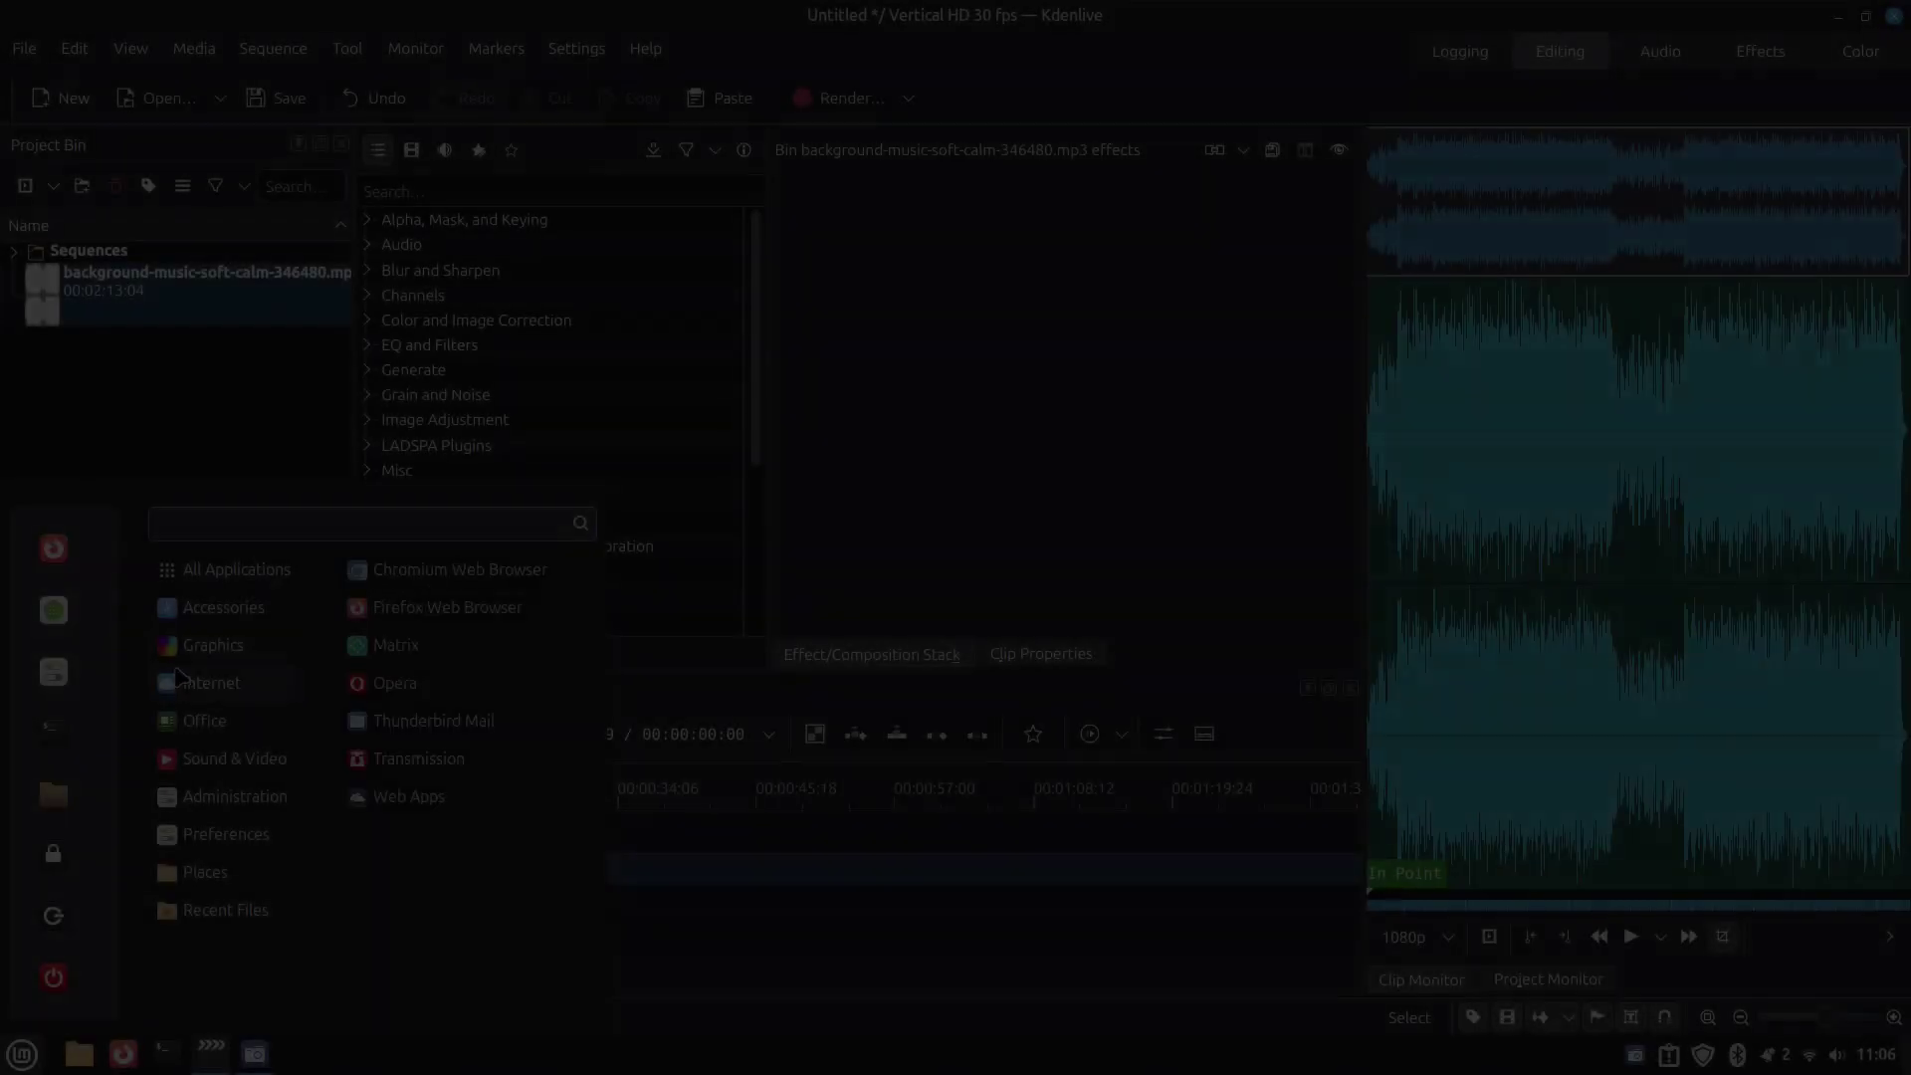
mouse_move(213, 645)
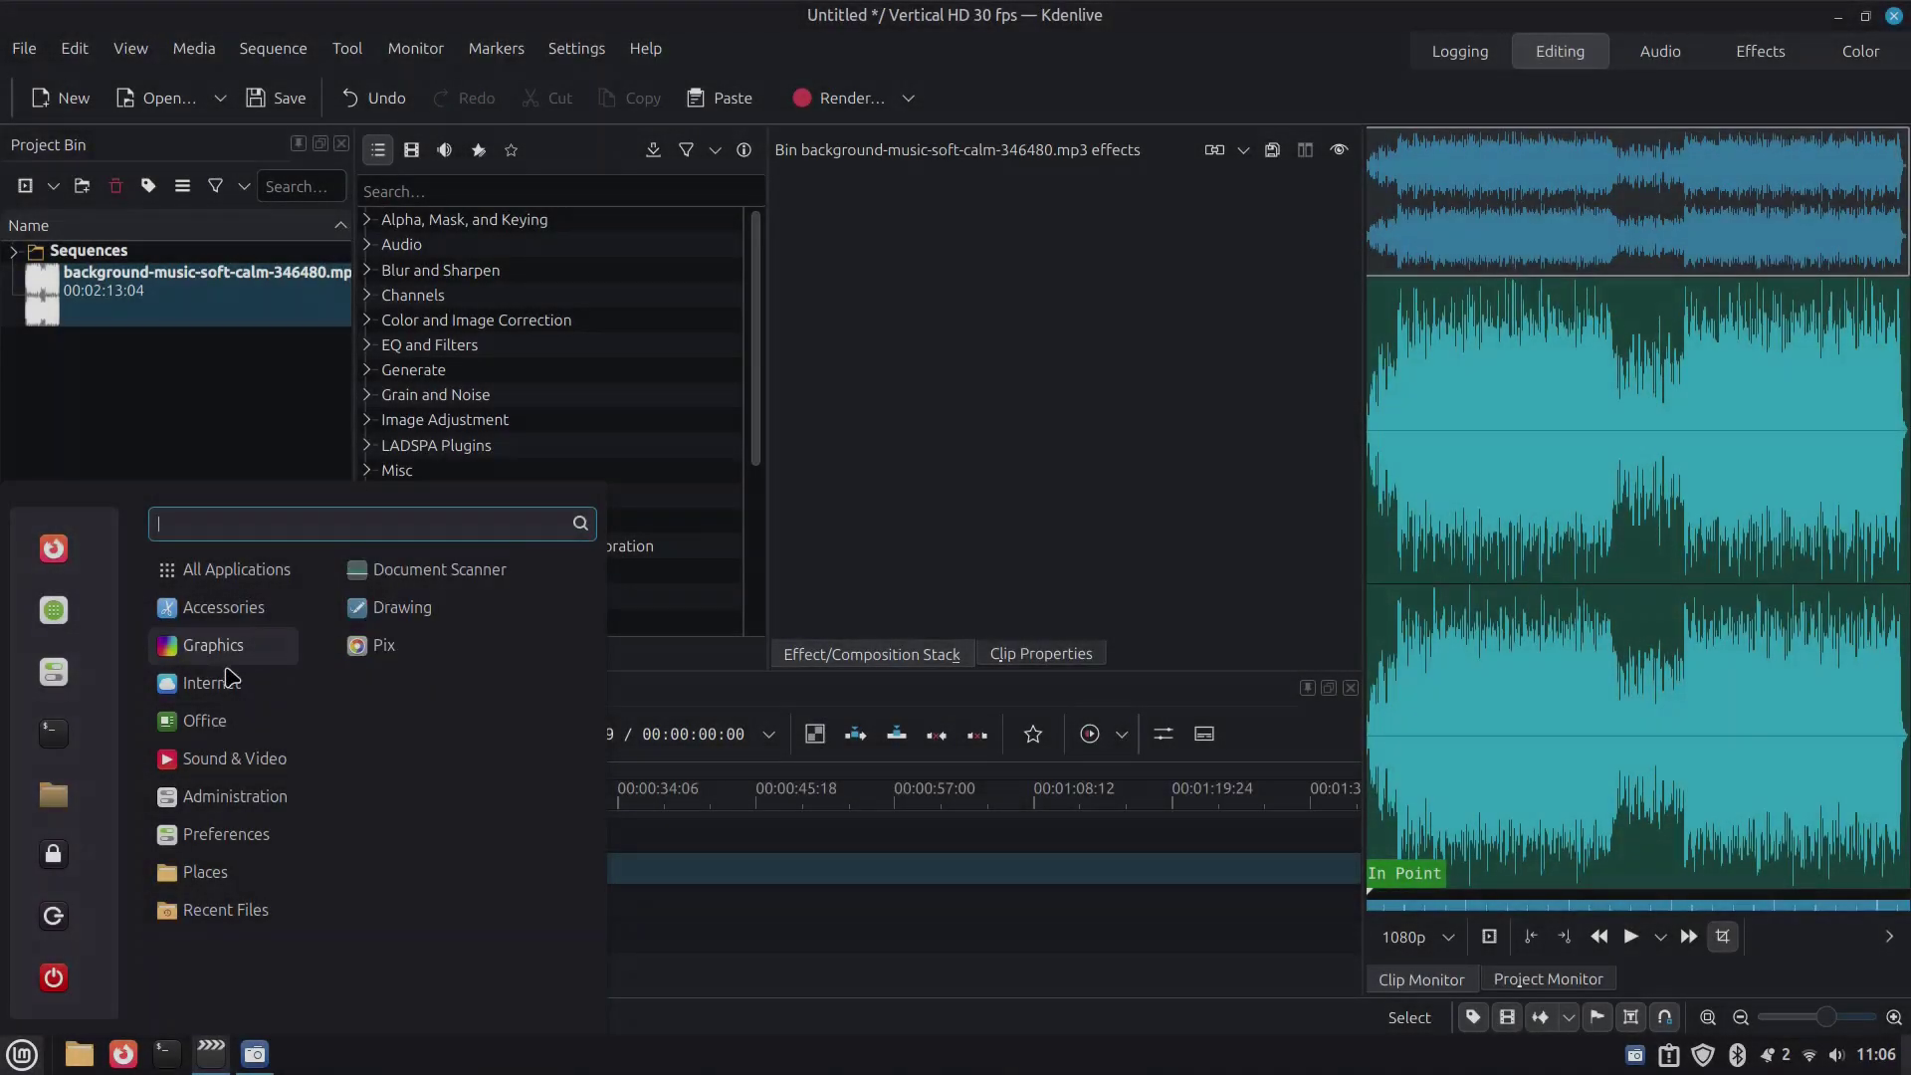
mouse_move(219, 683)
click(495, 573)
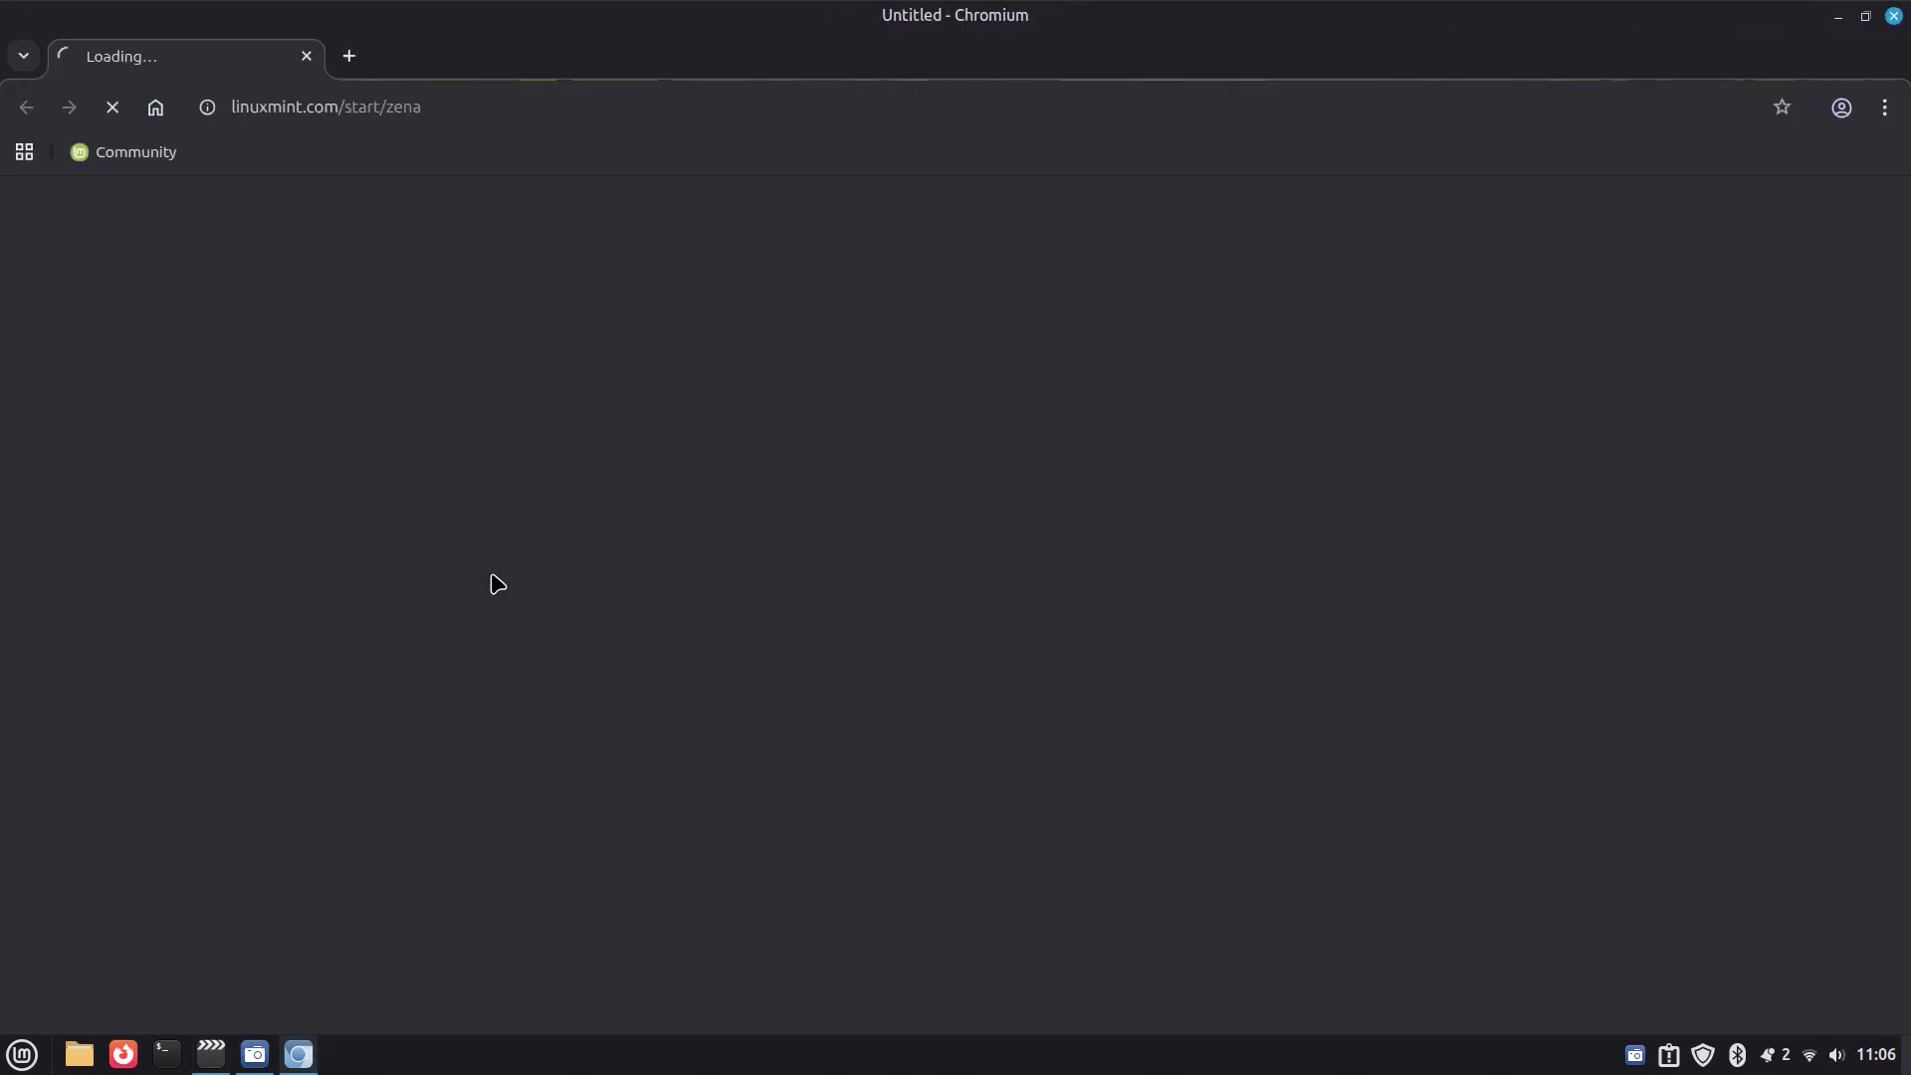
click(349, 56)
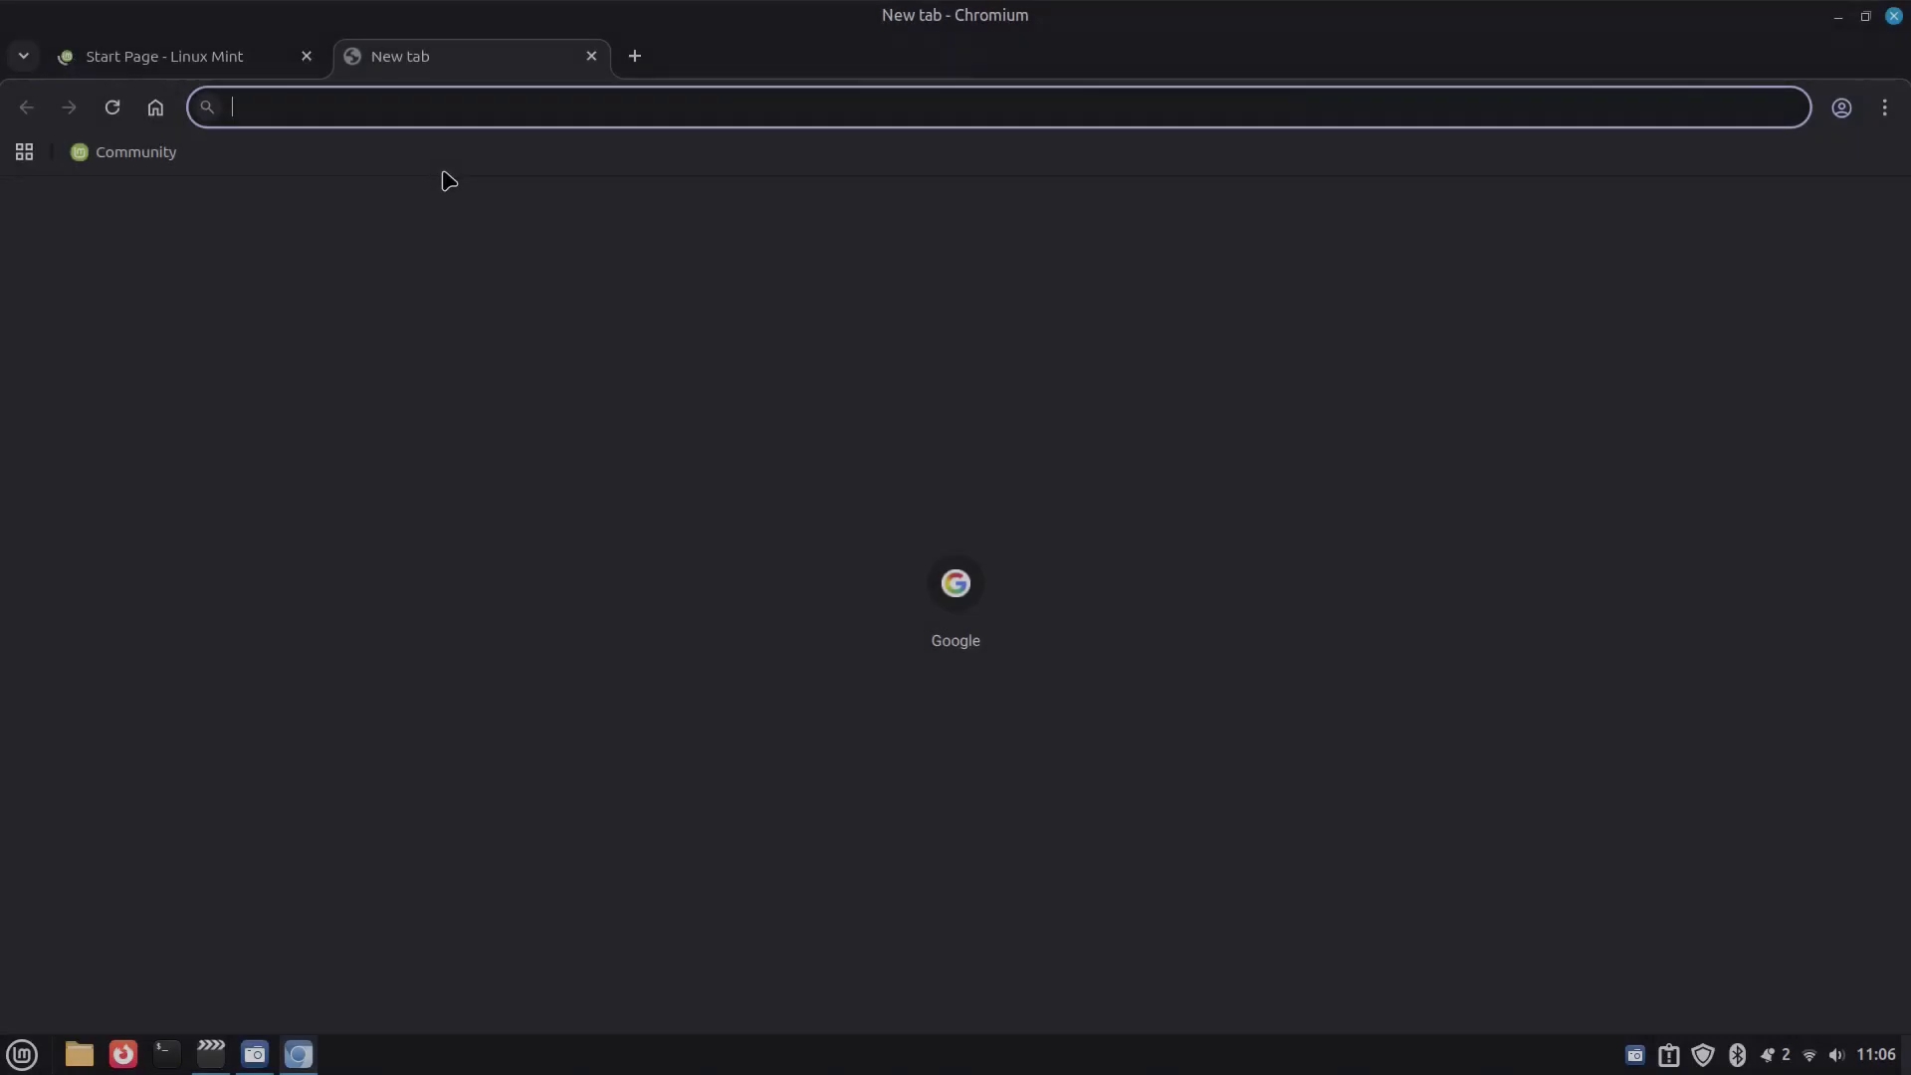
text(p)
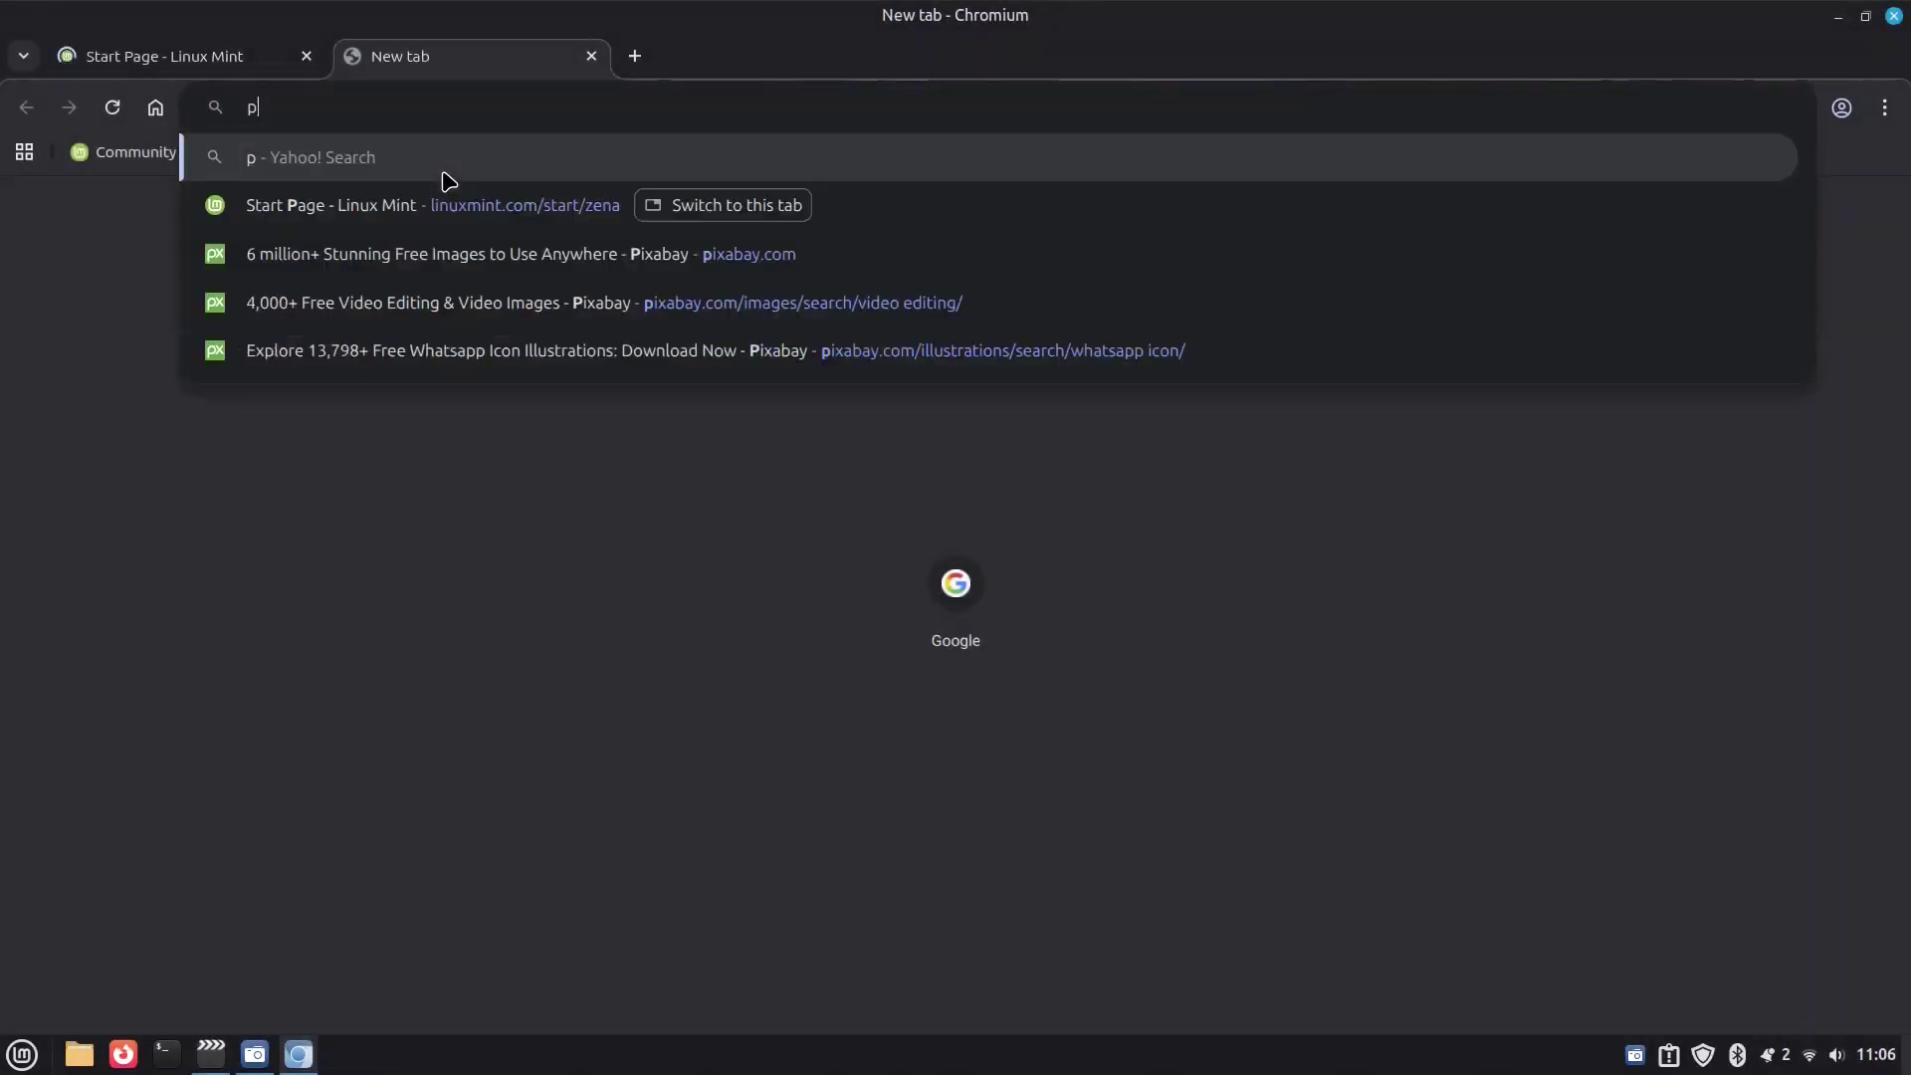
text(ia)
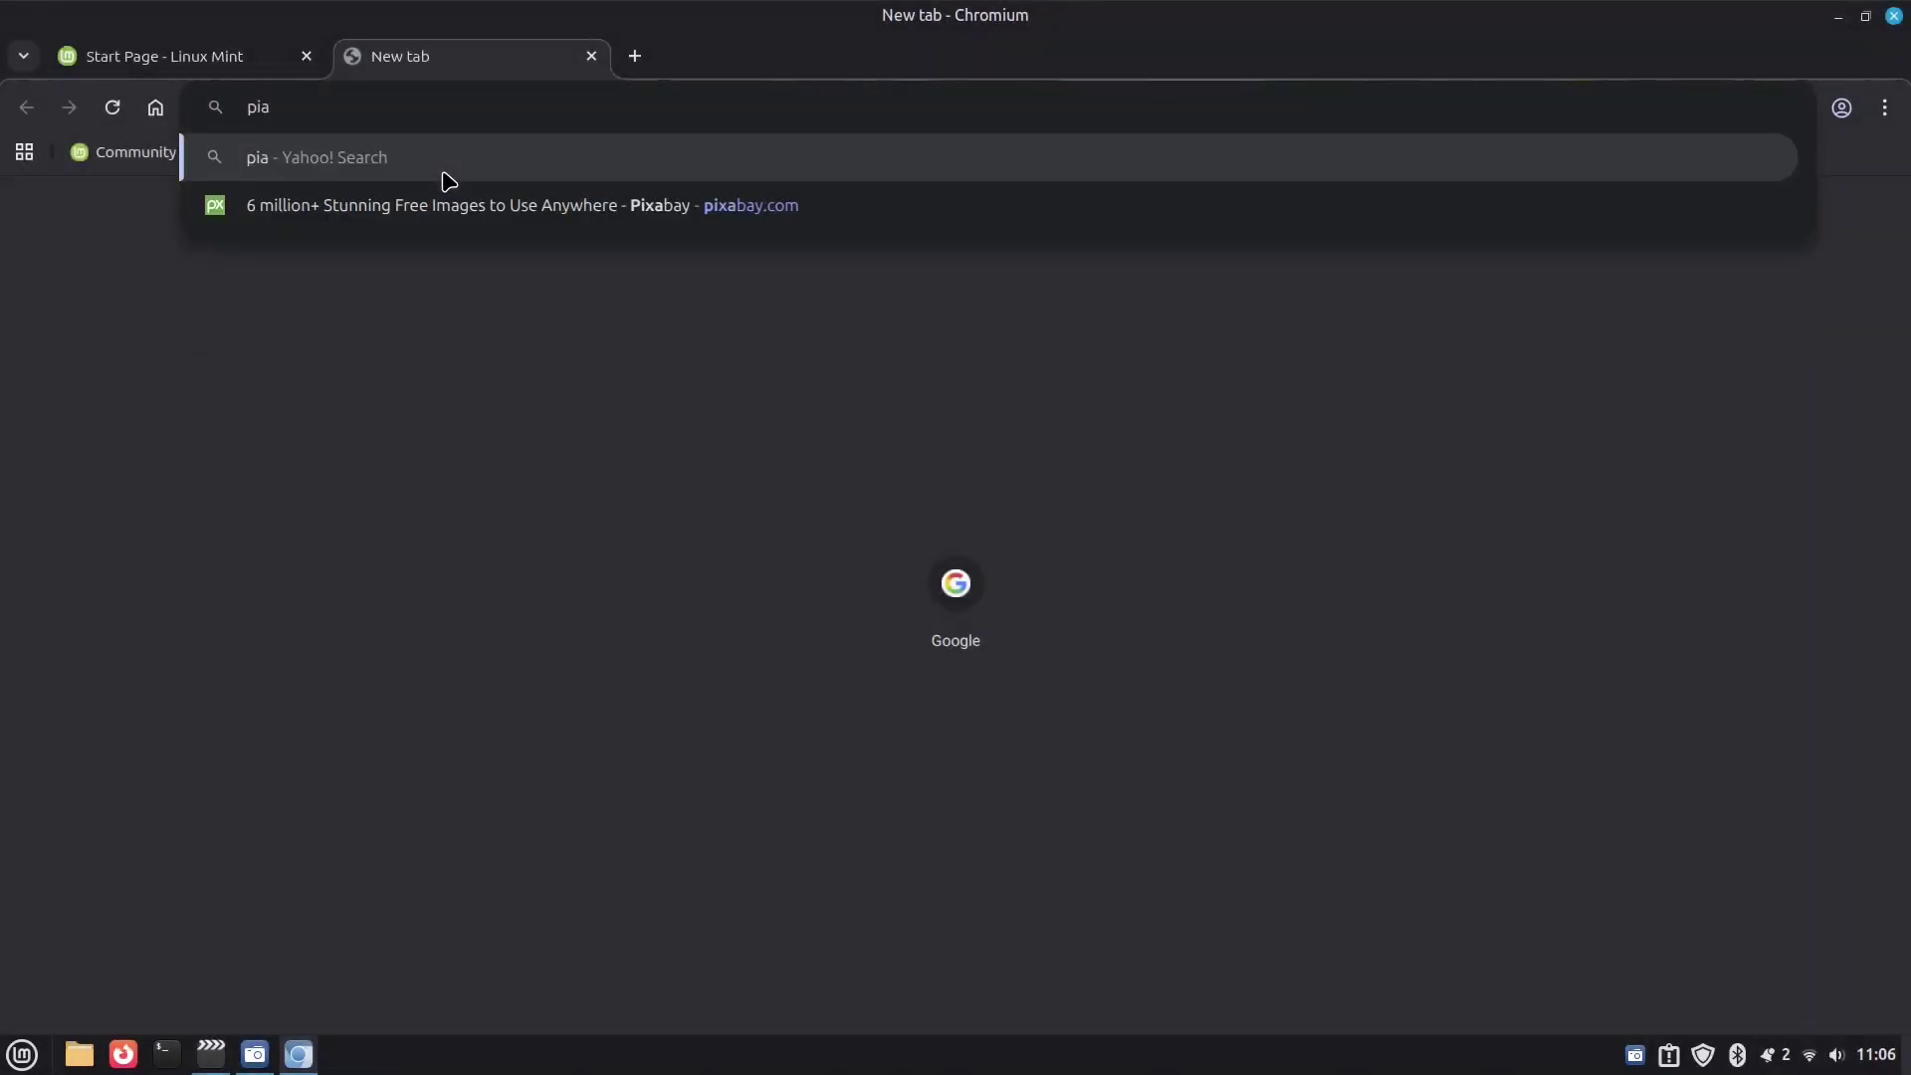
key(BackSpace)
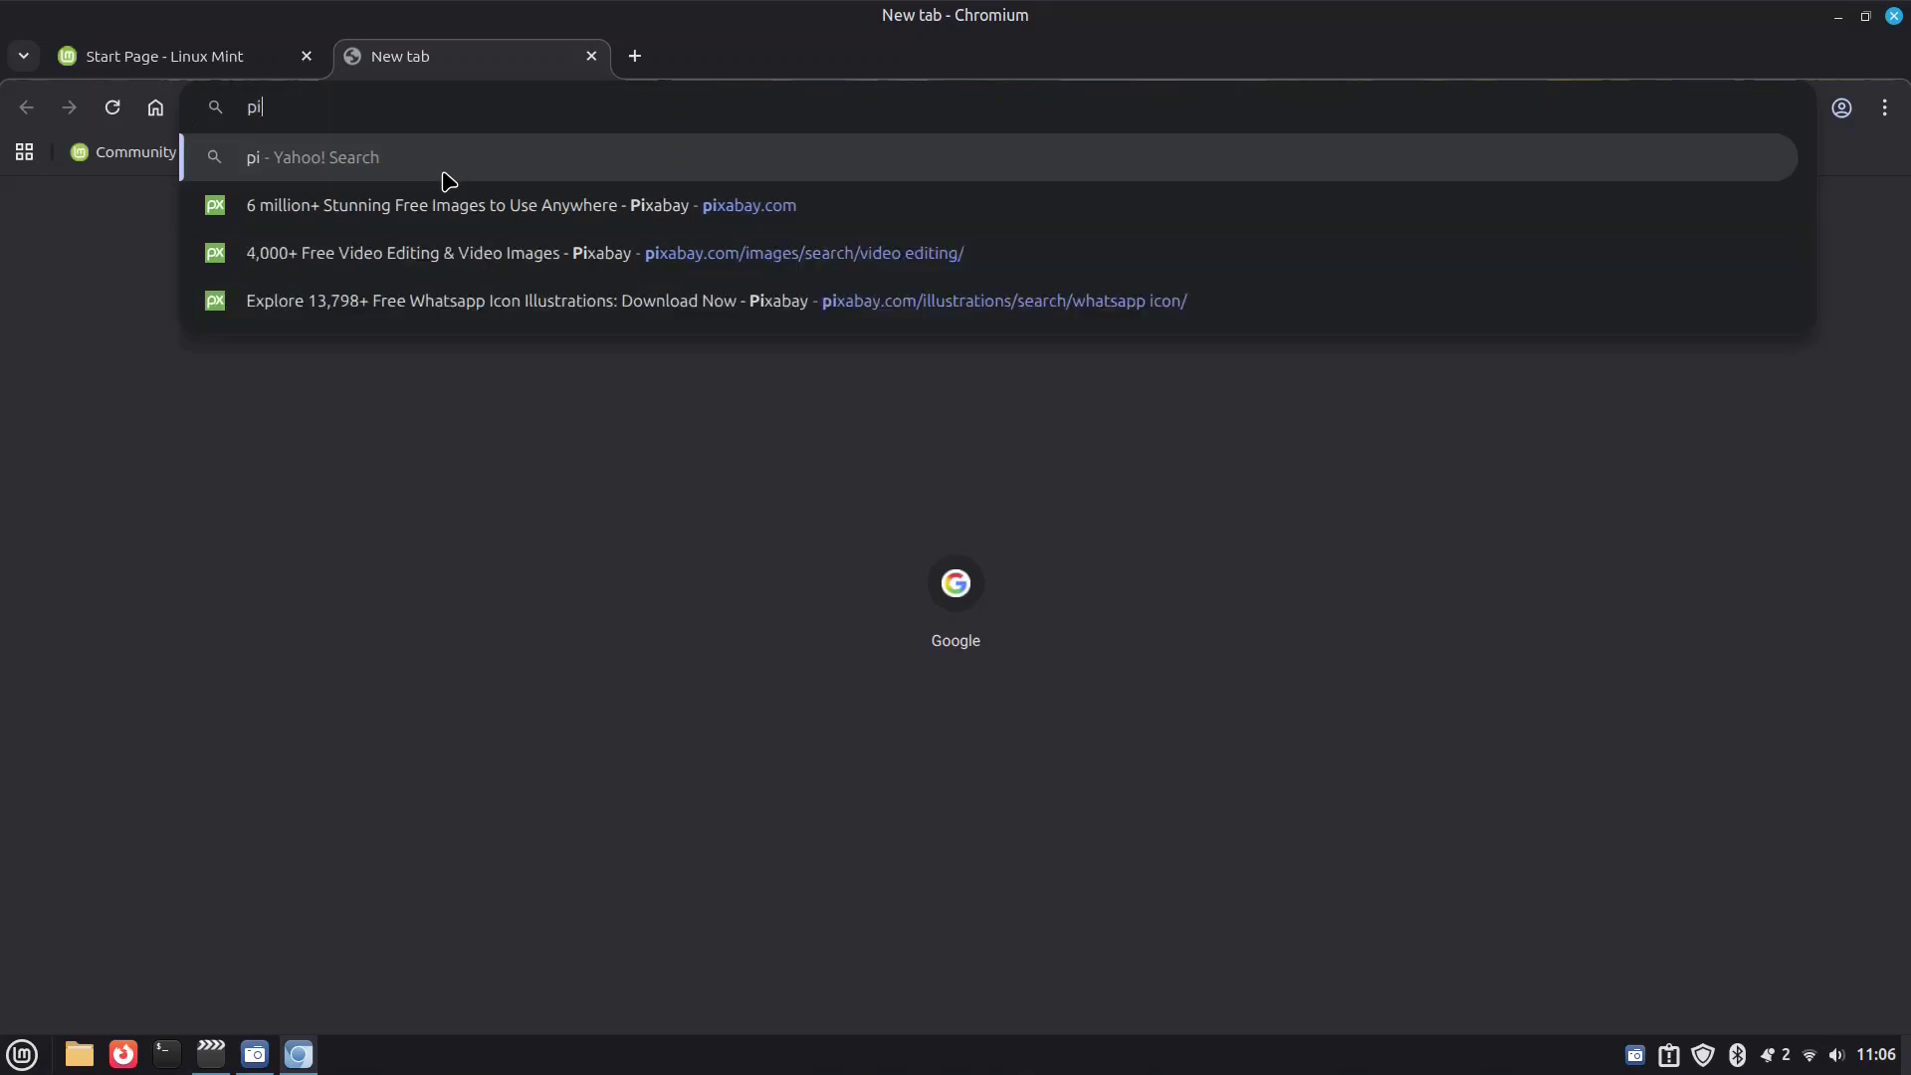
text(xa)
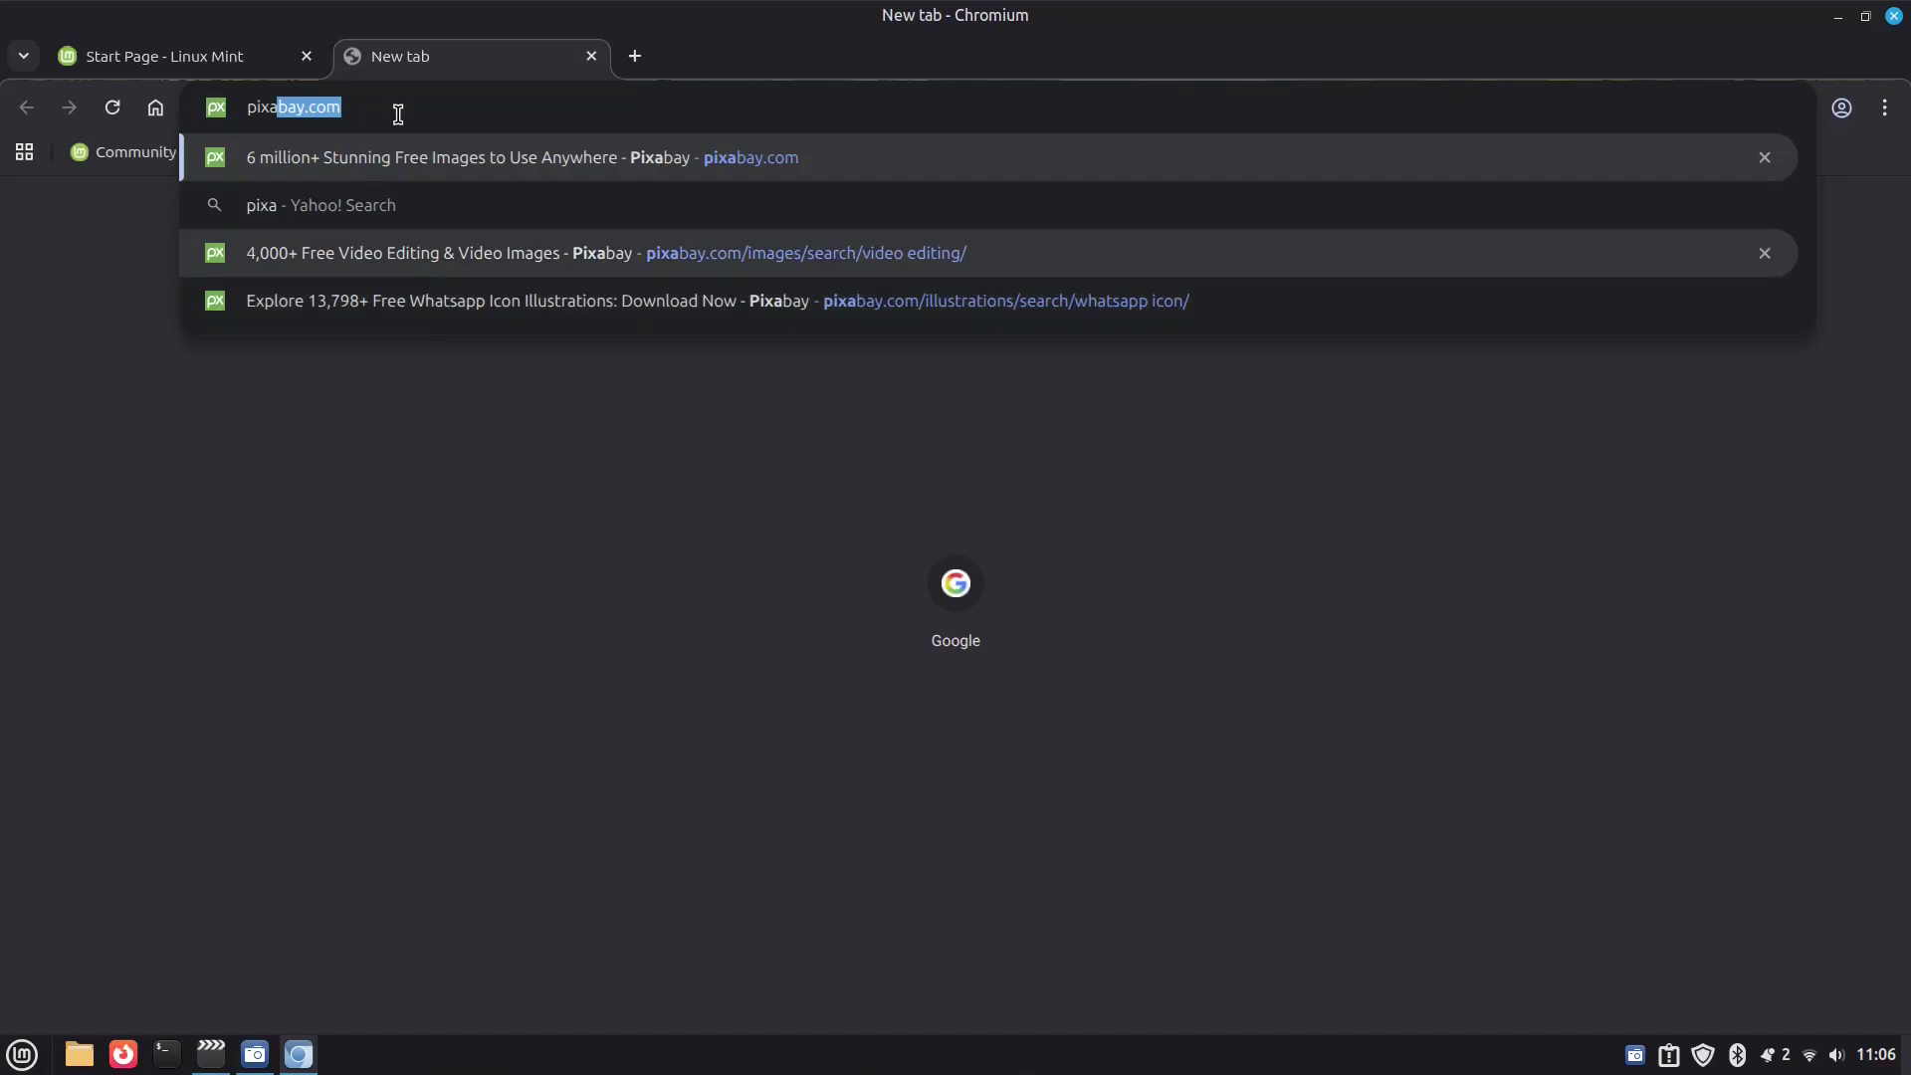
key(Return)
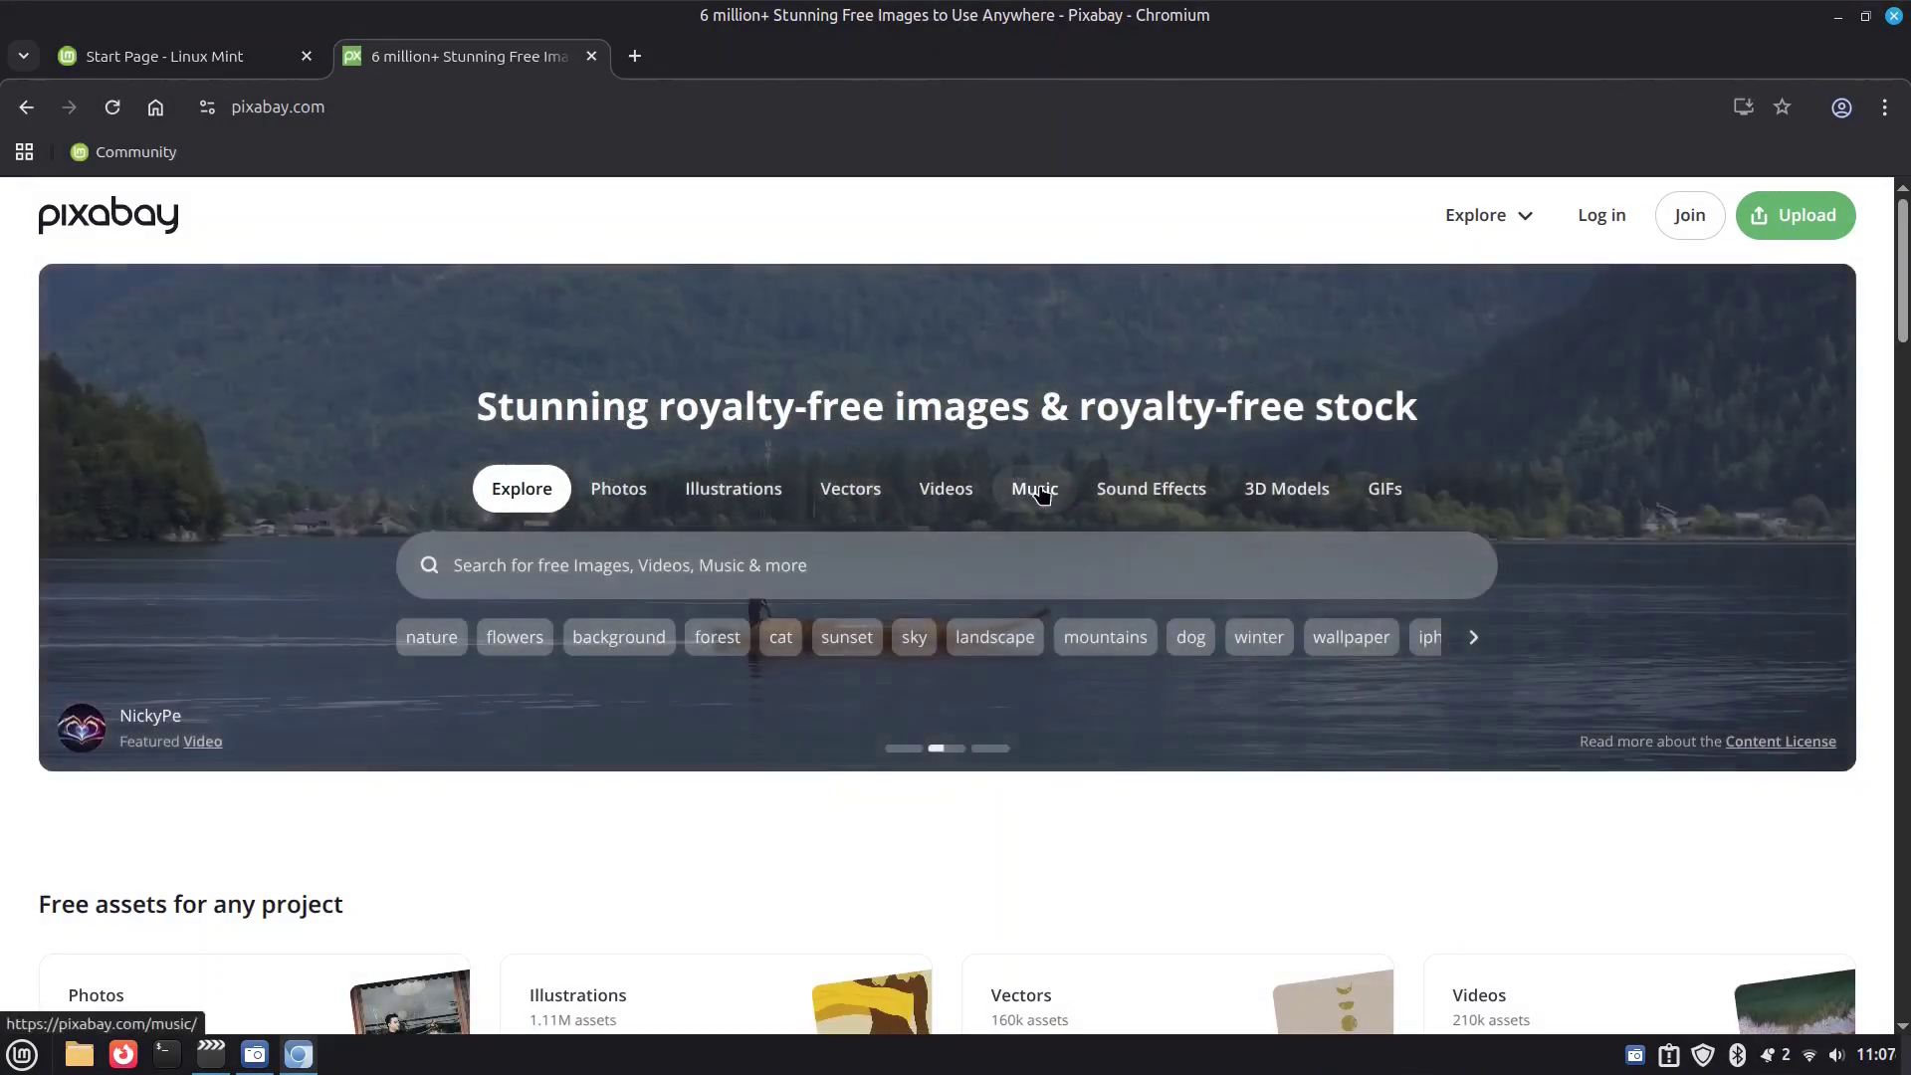
Step: Look through Pixabay's music and sound effects pages for royalty-free audio, and close the browser
click(1045, 493)
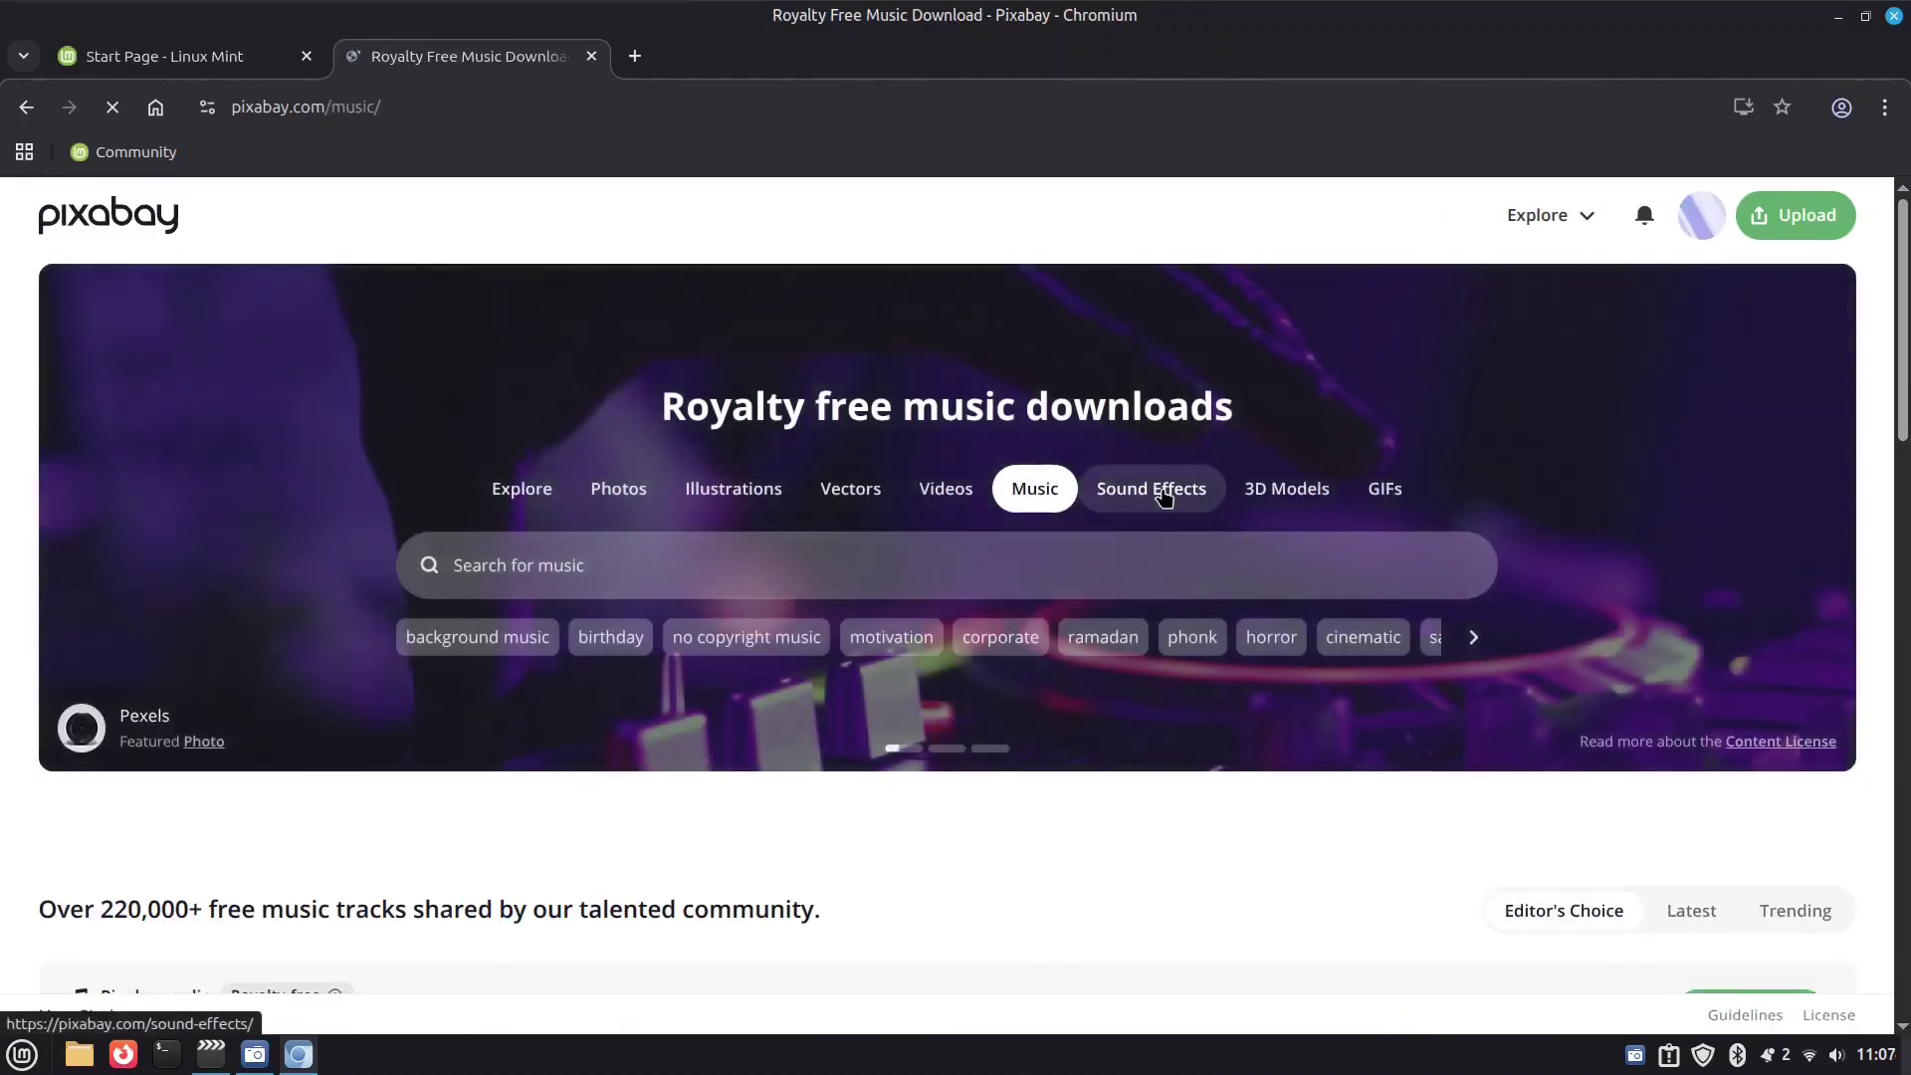
click(1162, 492)
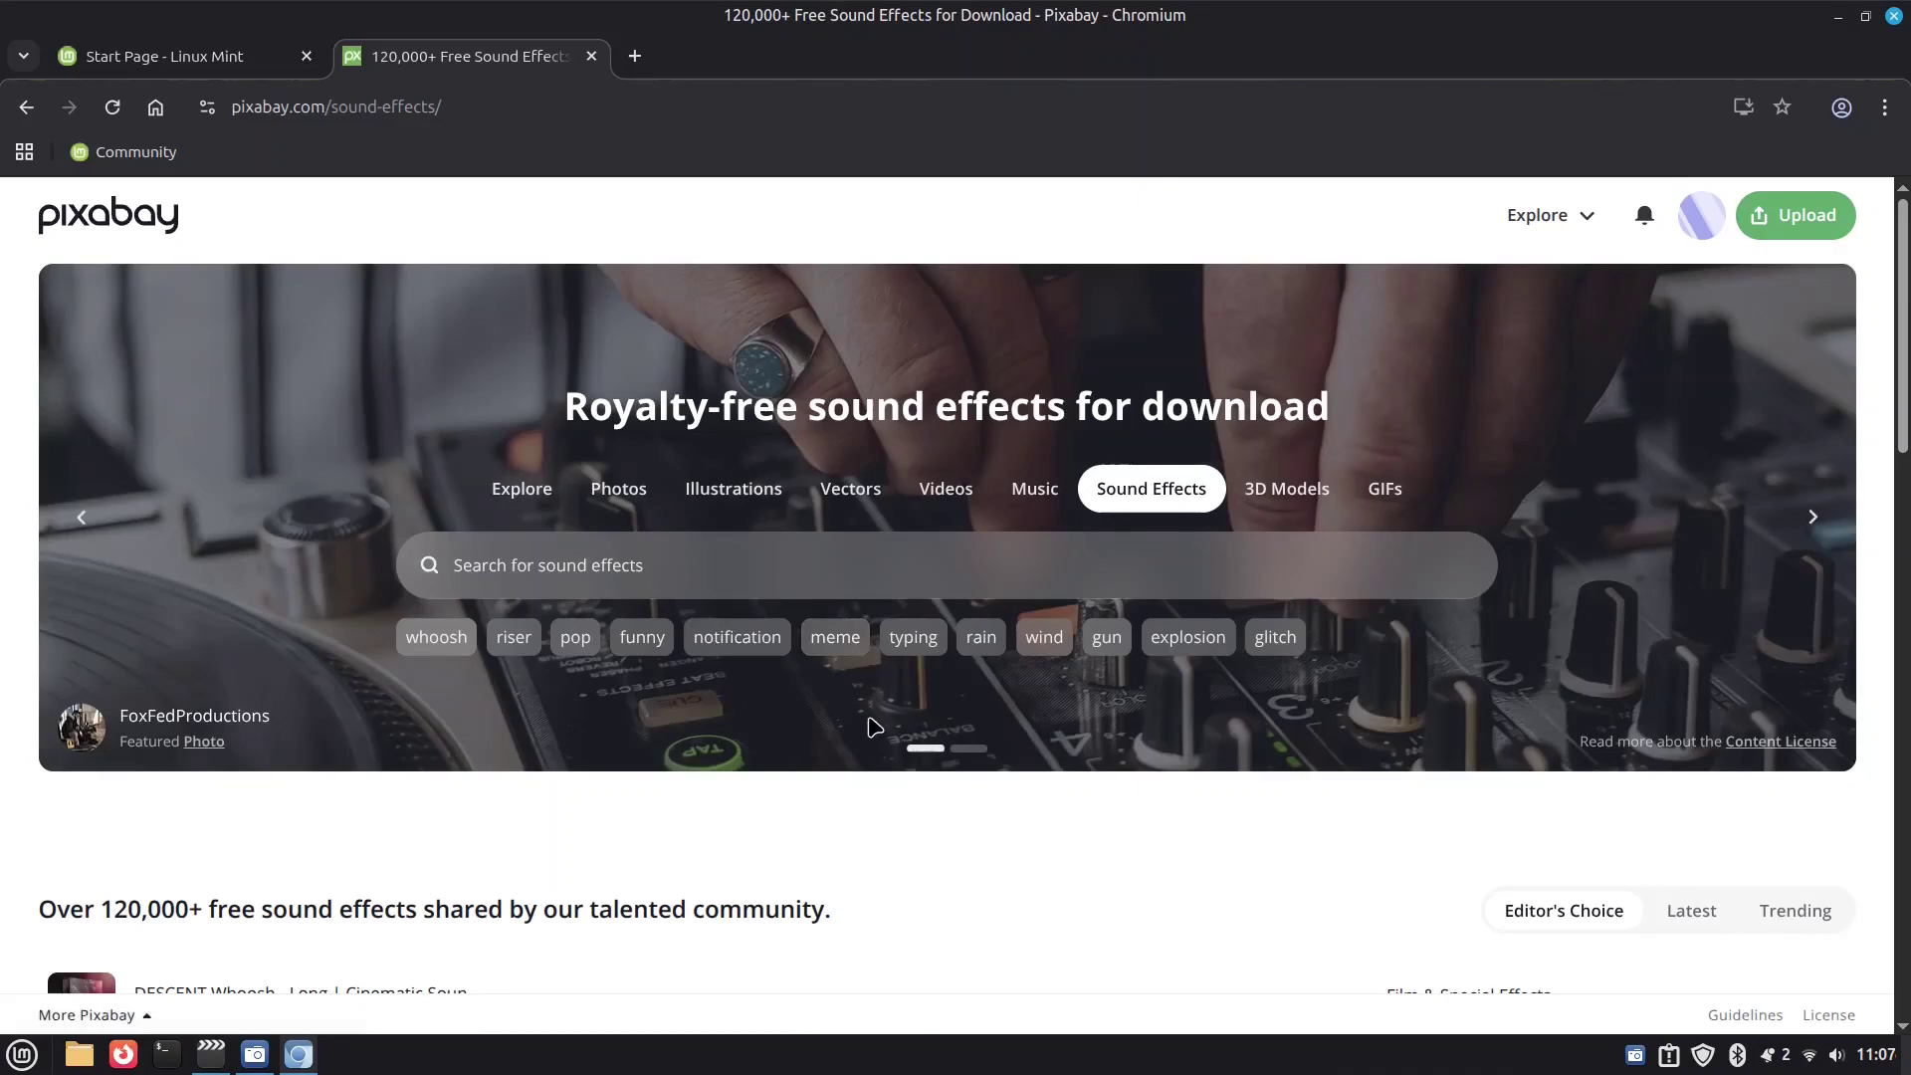
scroll(867, 724, down, 5)
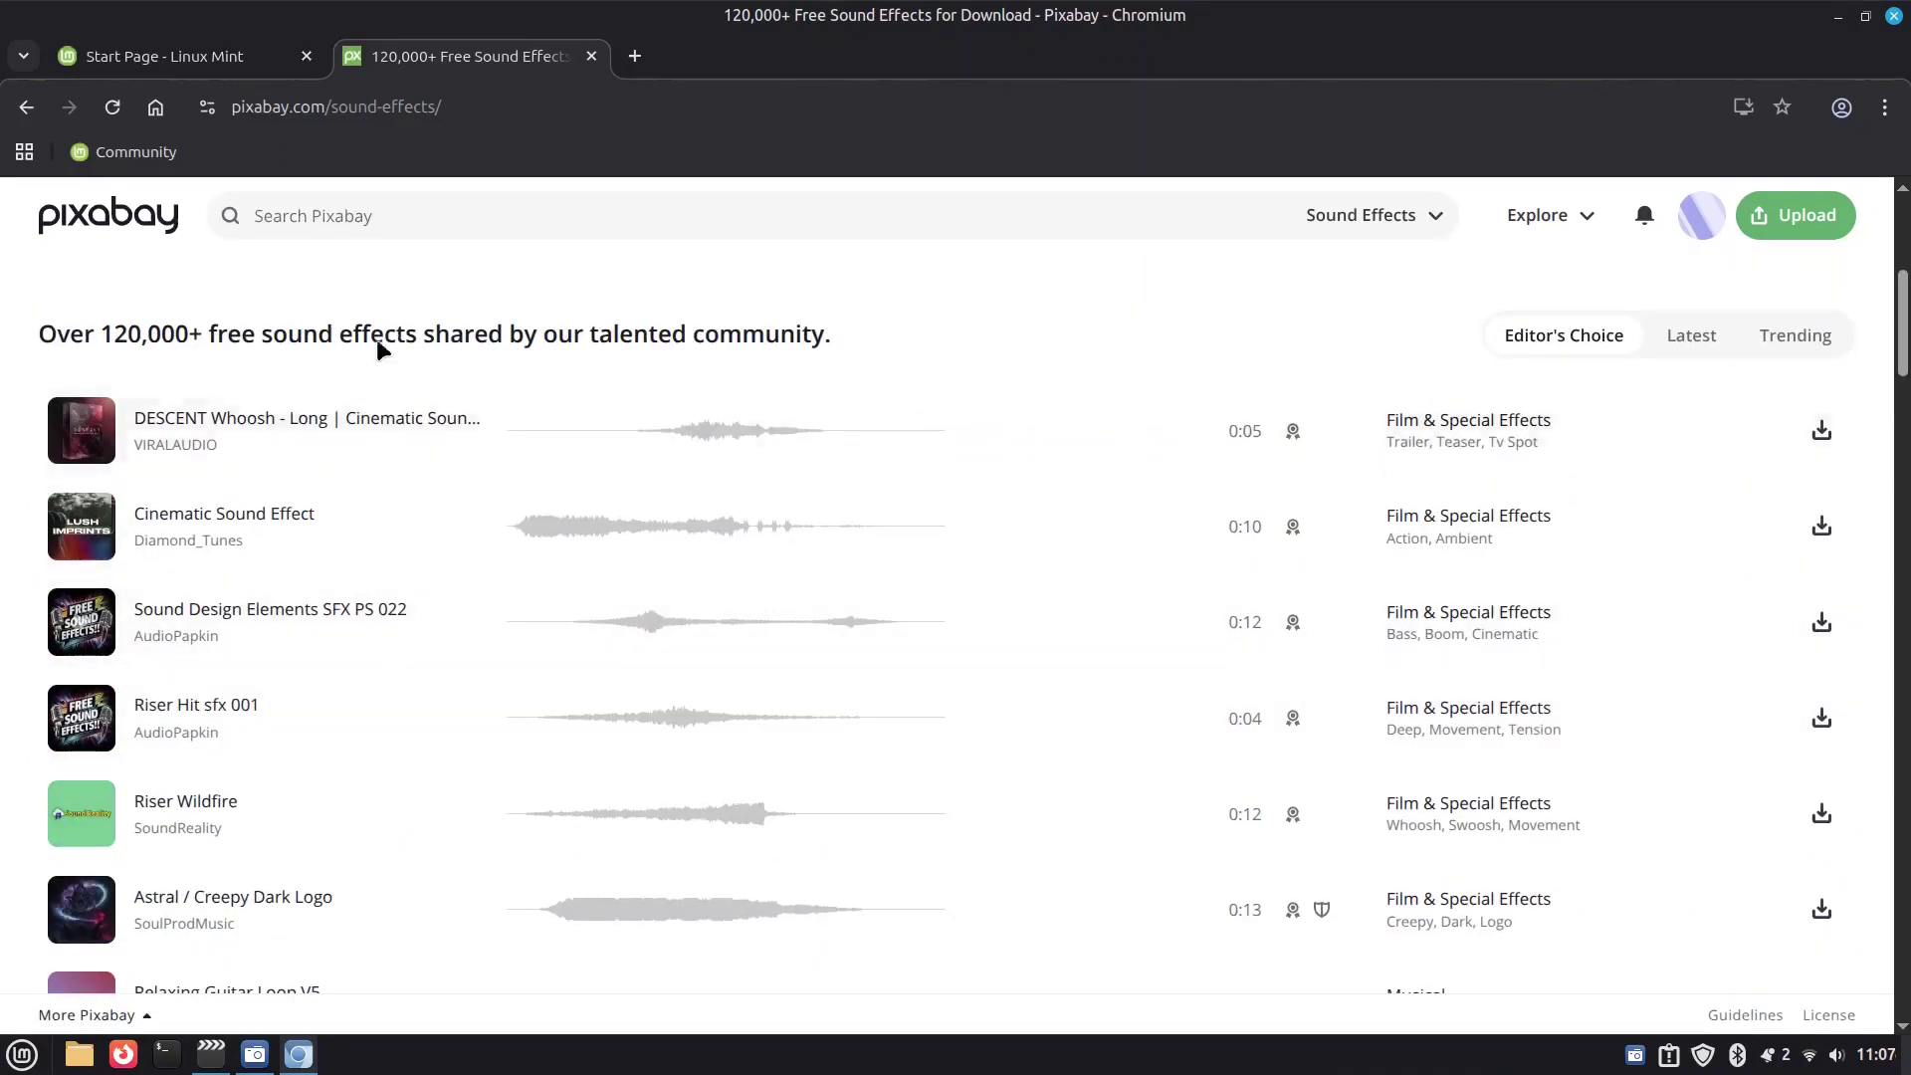
scroll(936, 813, down, 13)
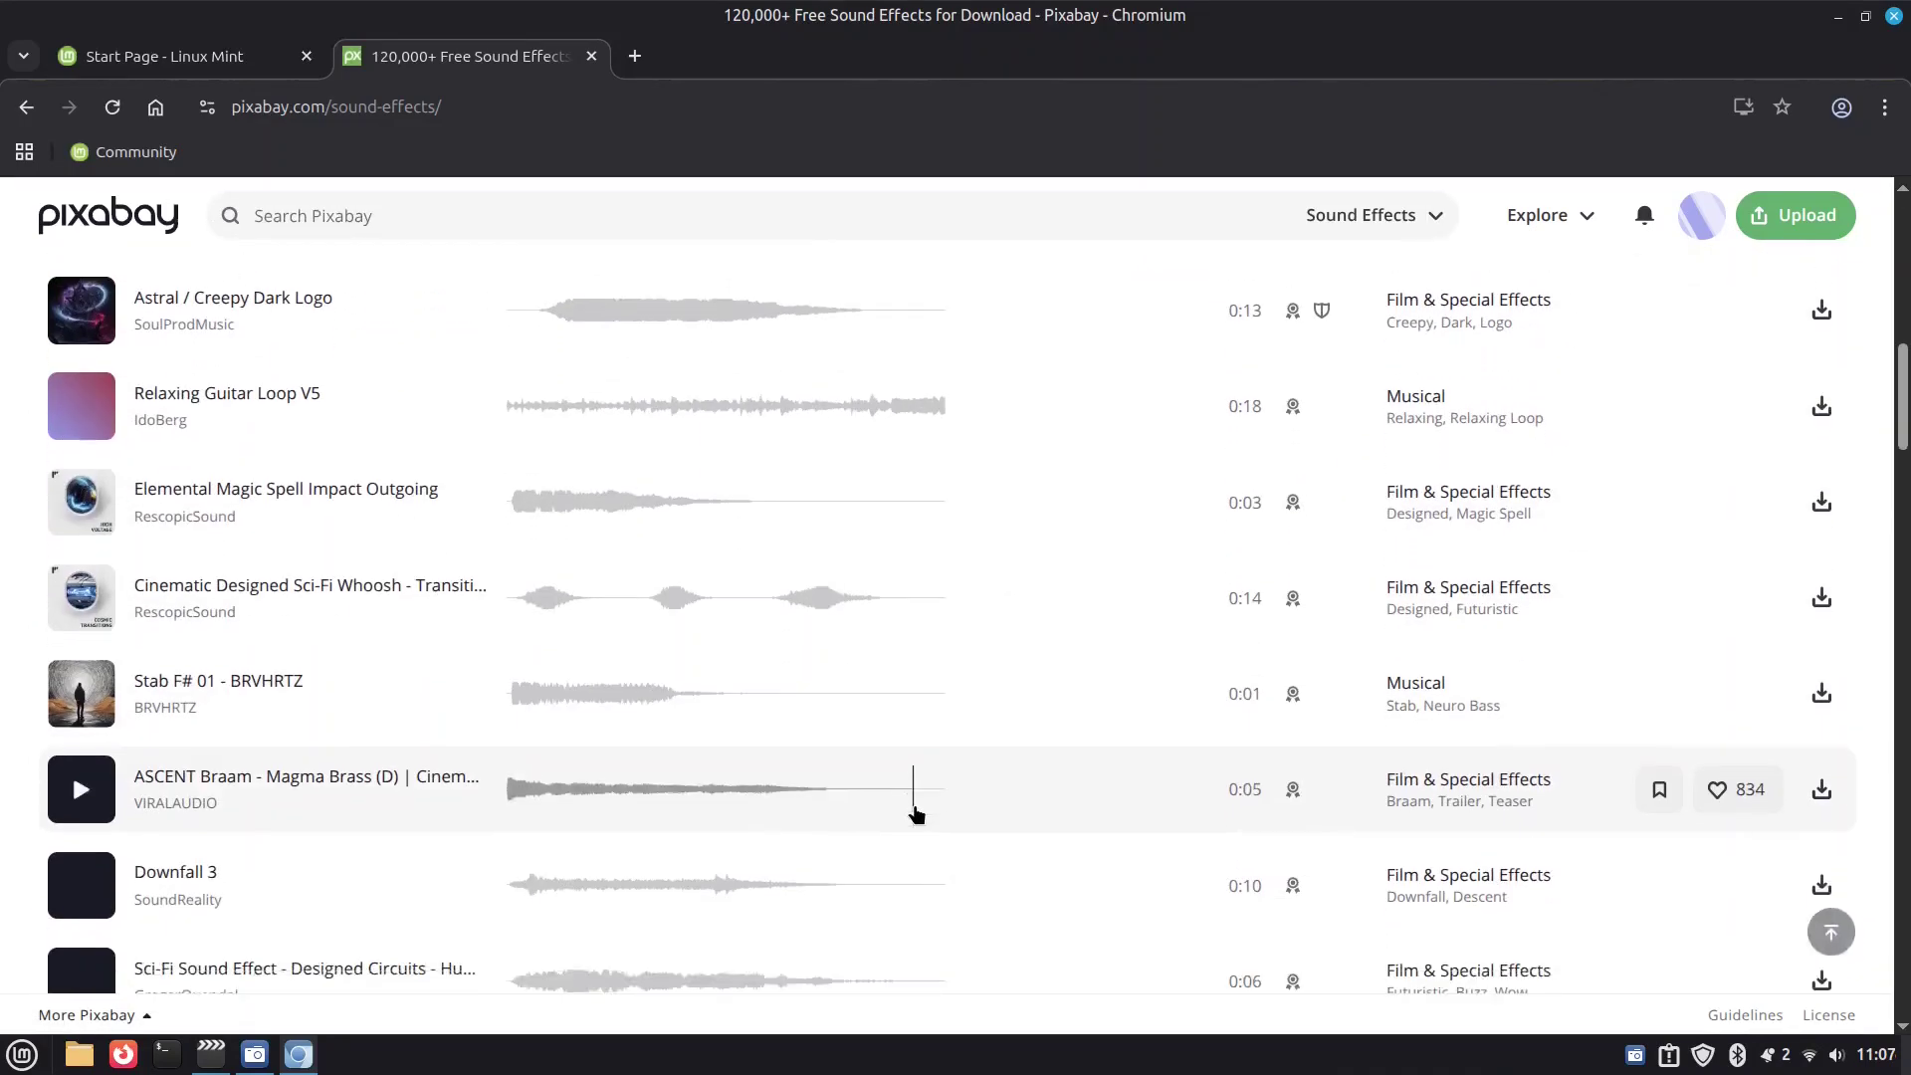
scroll(913, 806, up, 18)
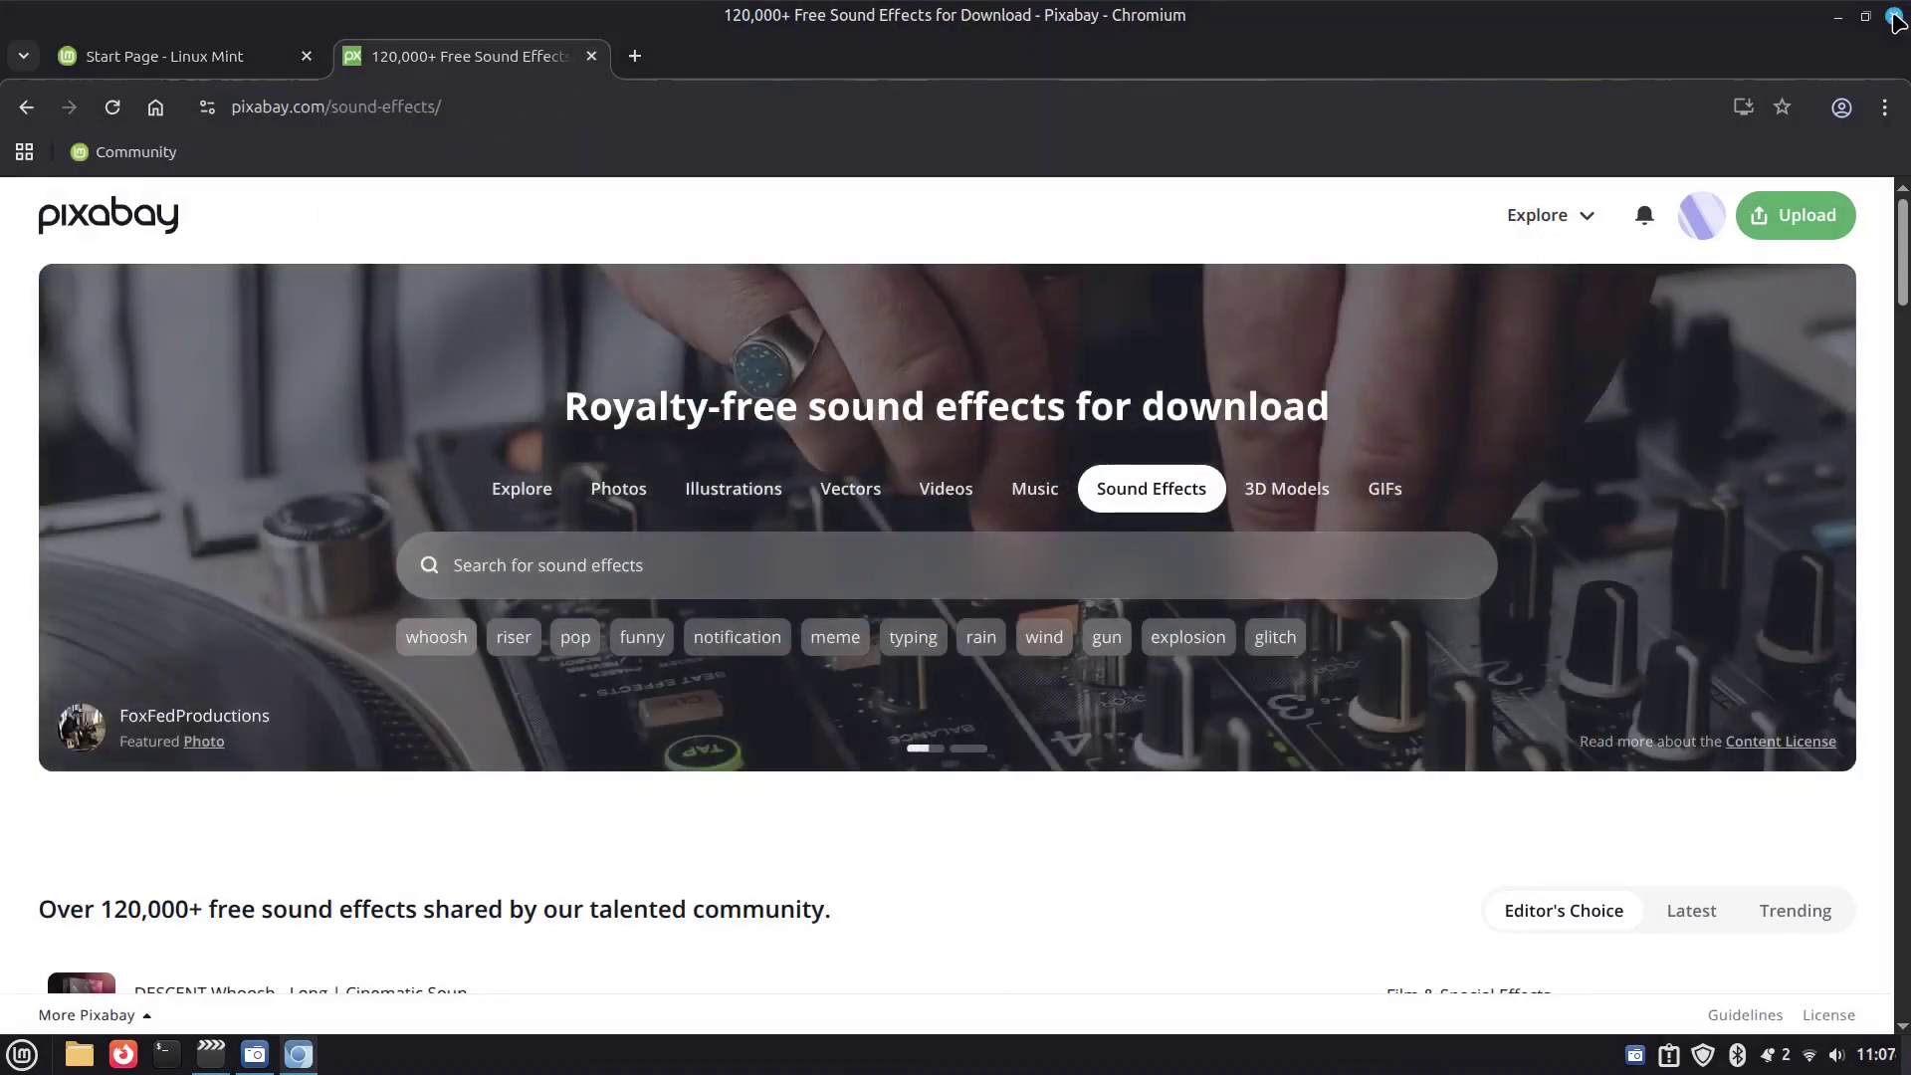
click(1895, 18)
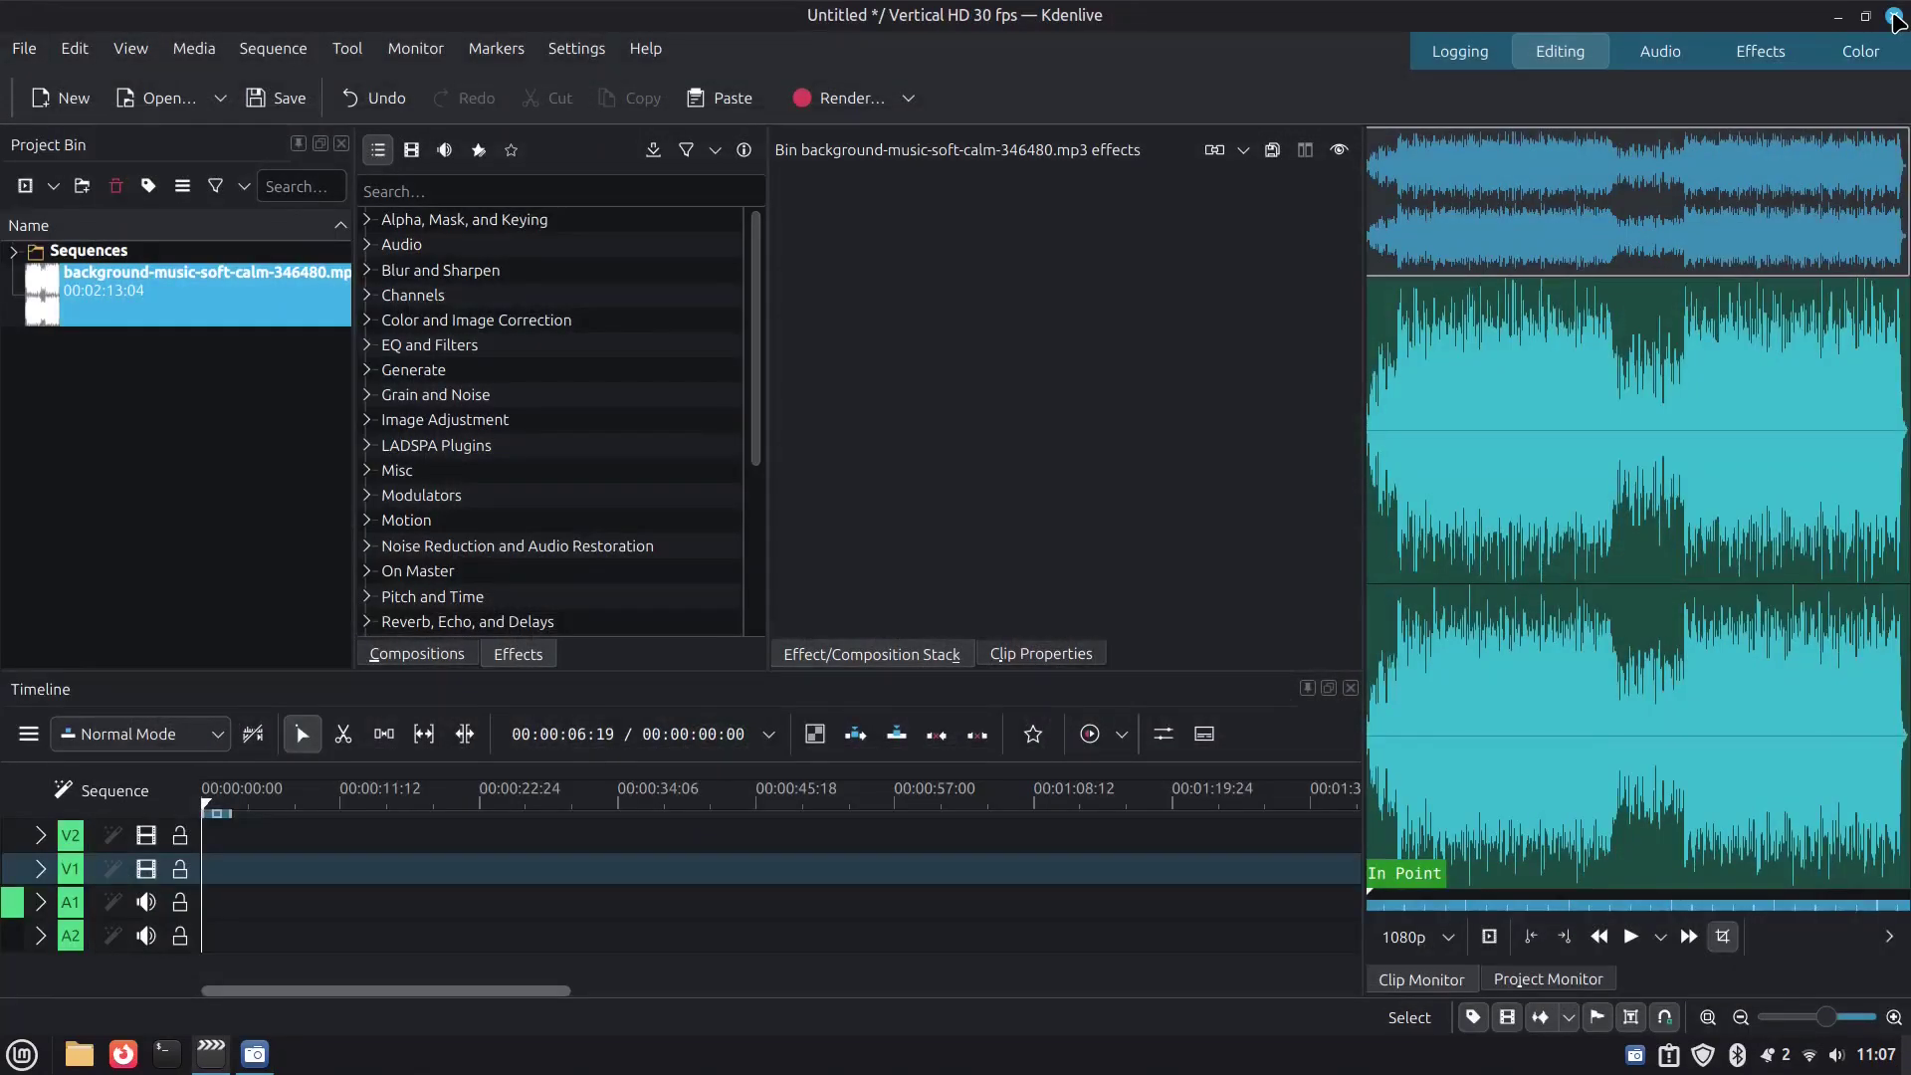
Step: Place background-music-soft-calm-346480.mp3 from the project bin at the start of audio track A1
click(82, 278)
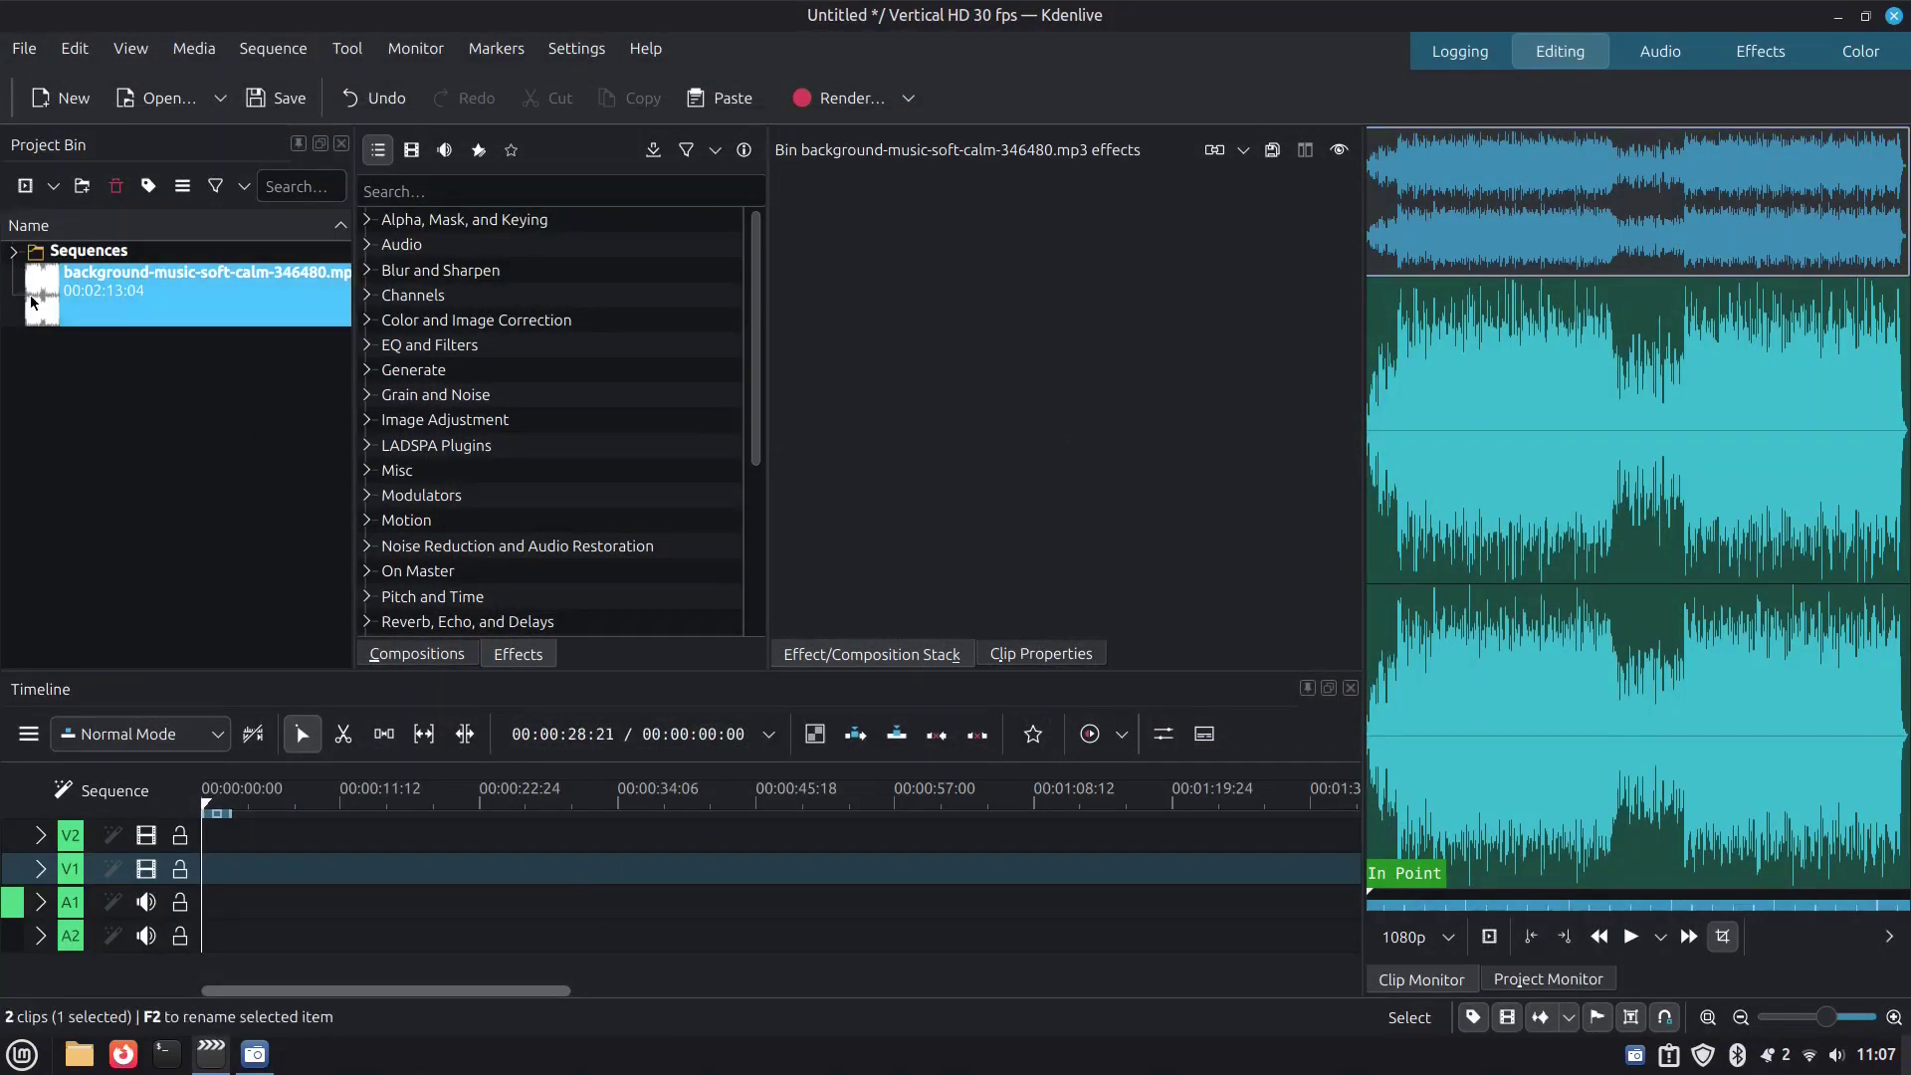
drag(44, 292, 360, 831)
drag(574, 751, 288, 846)
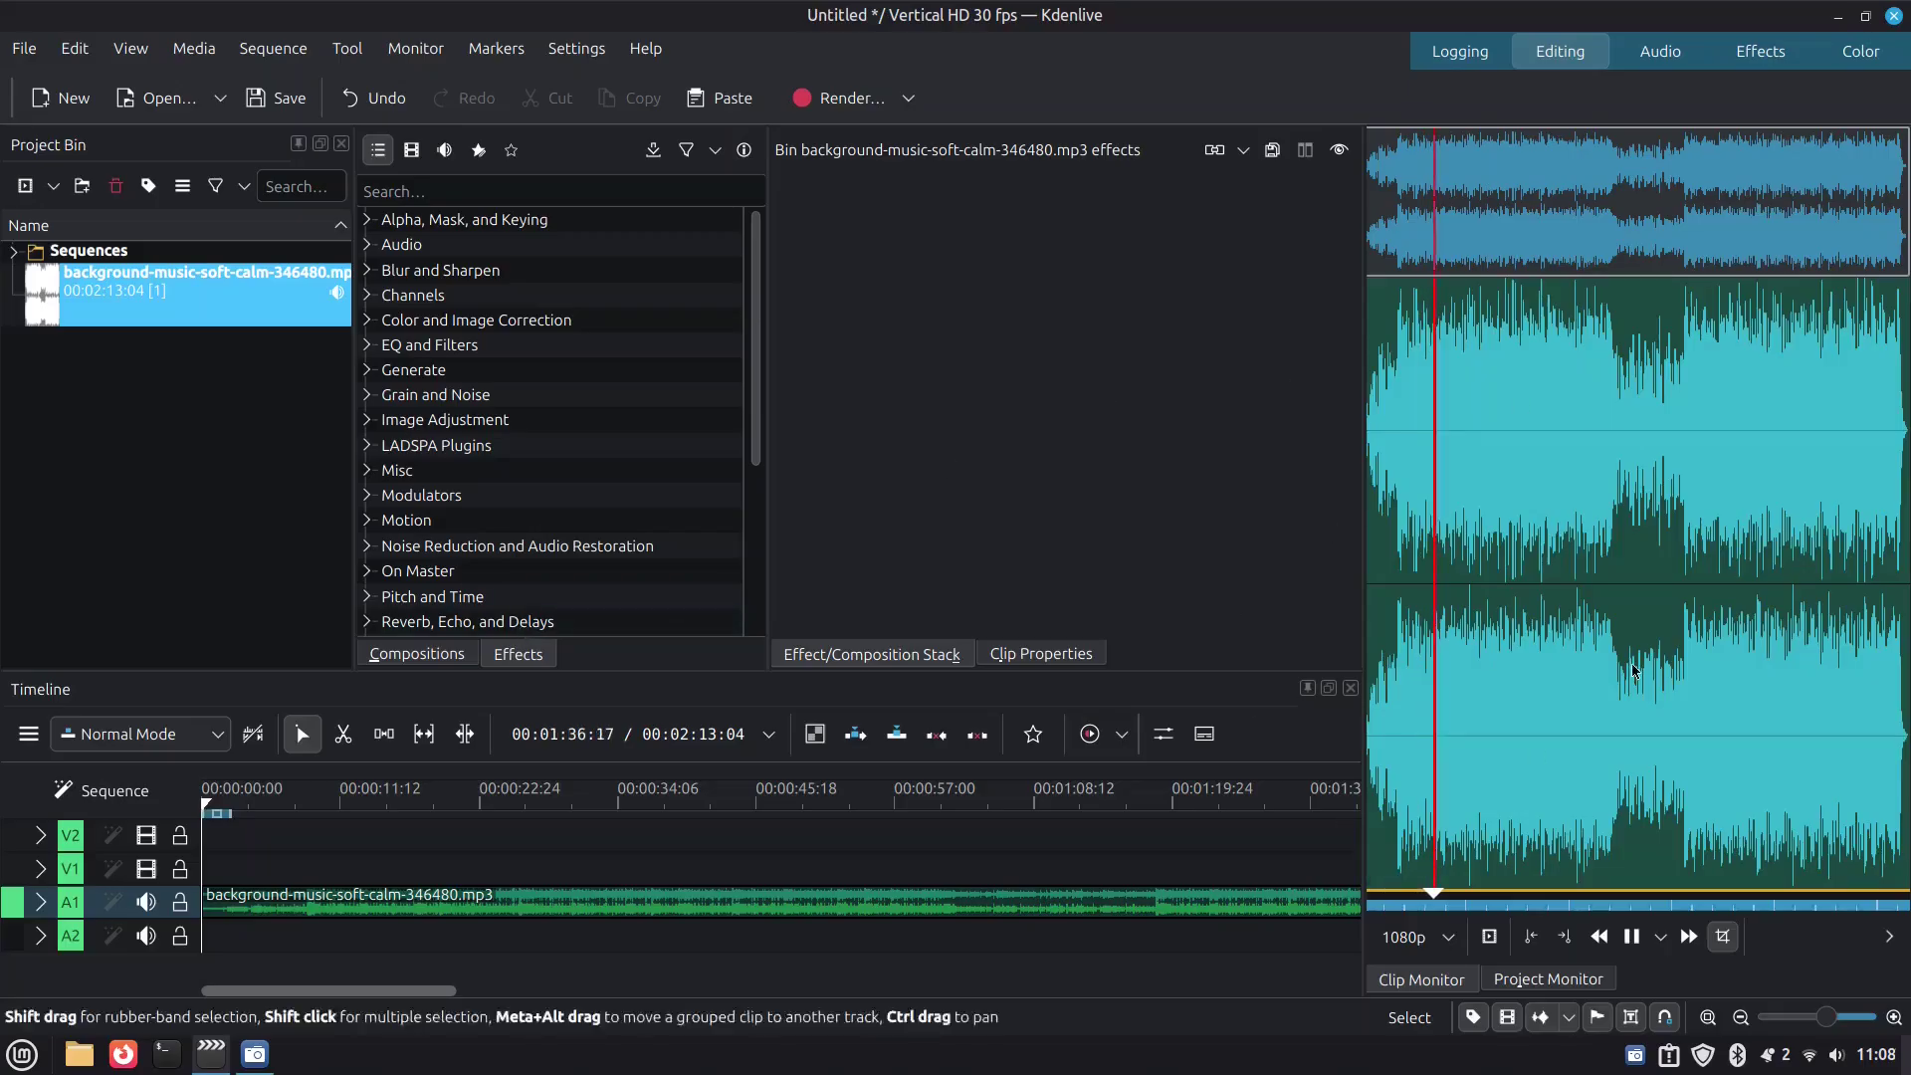
Step: View the project monitor, return to the clip monitor, and stop the music's playback
click(1533, 980)
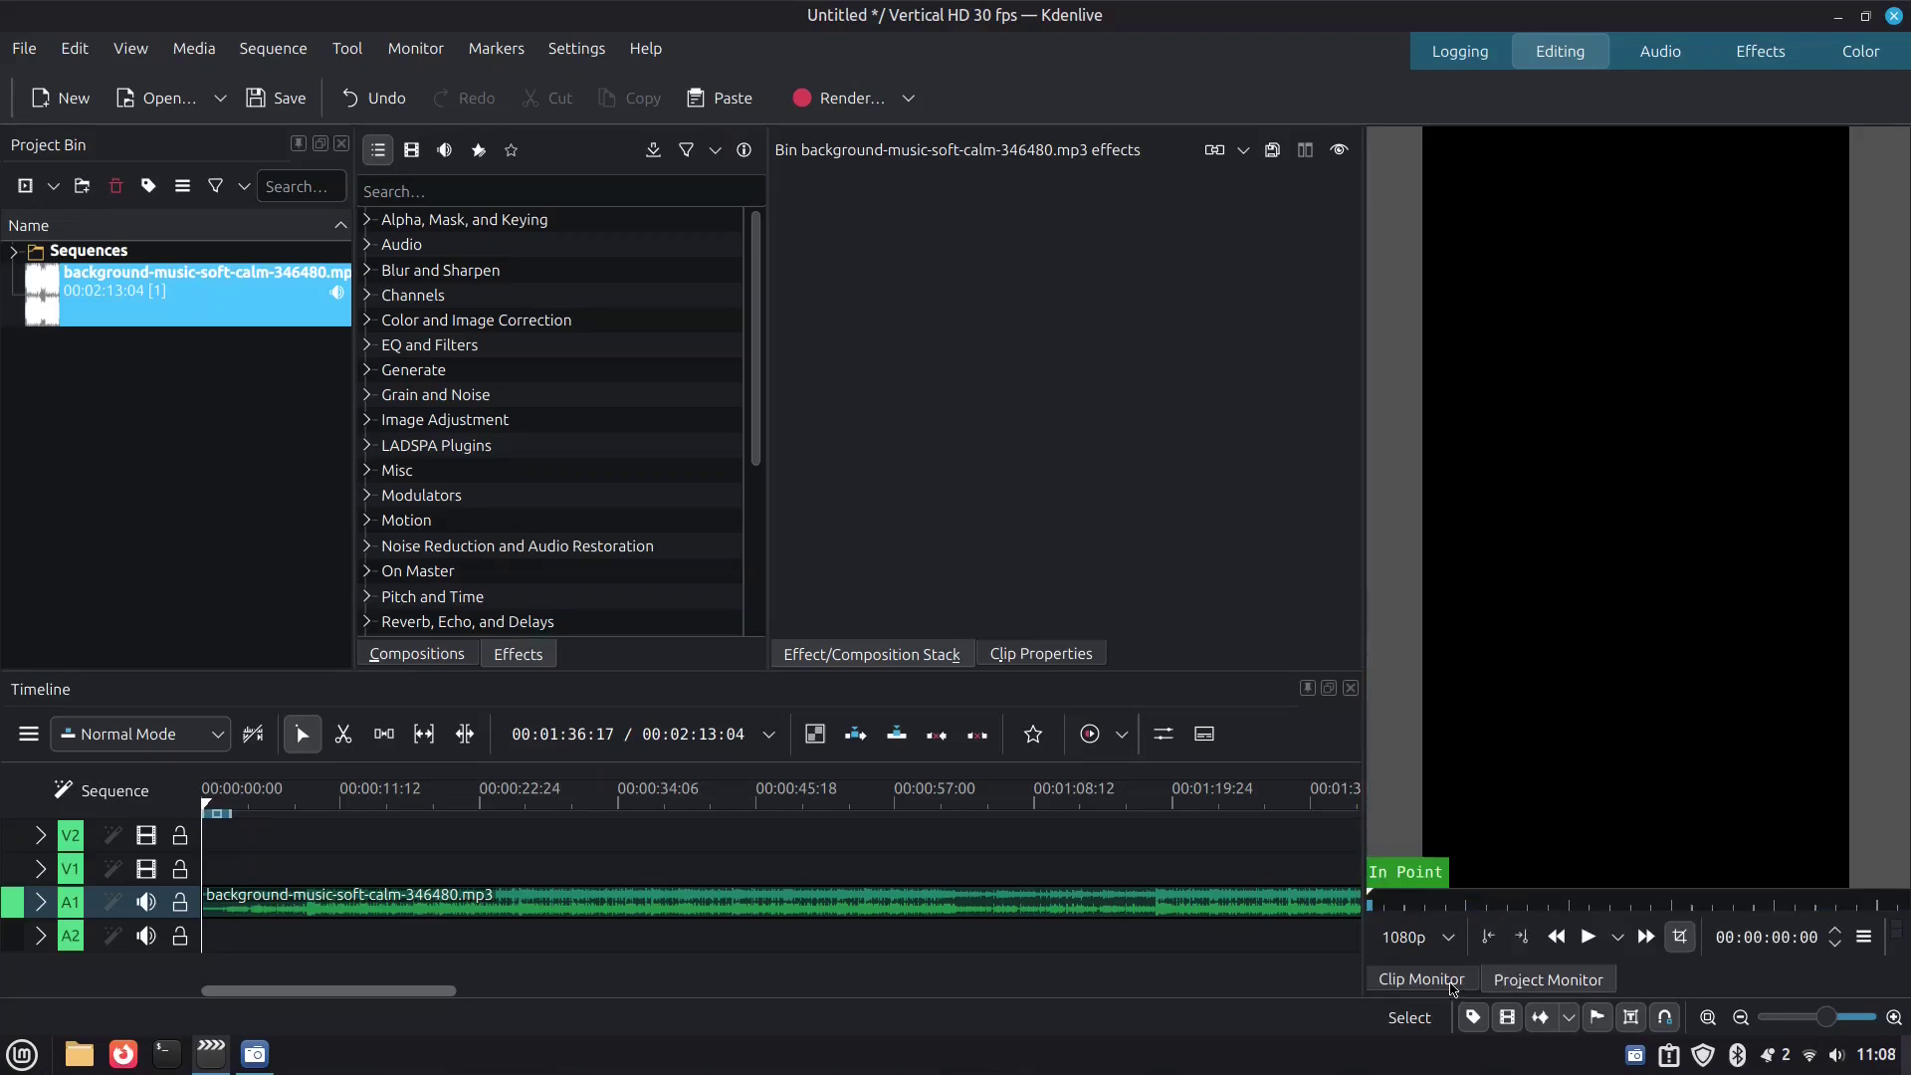
click(1453, 984)
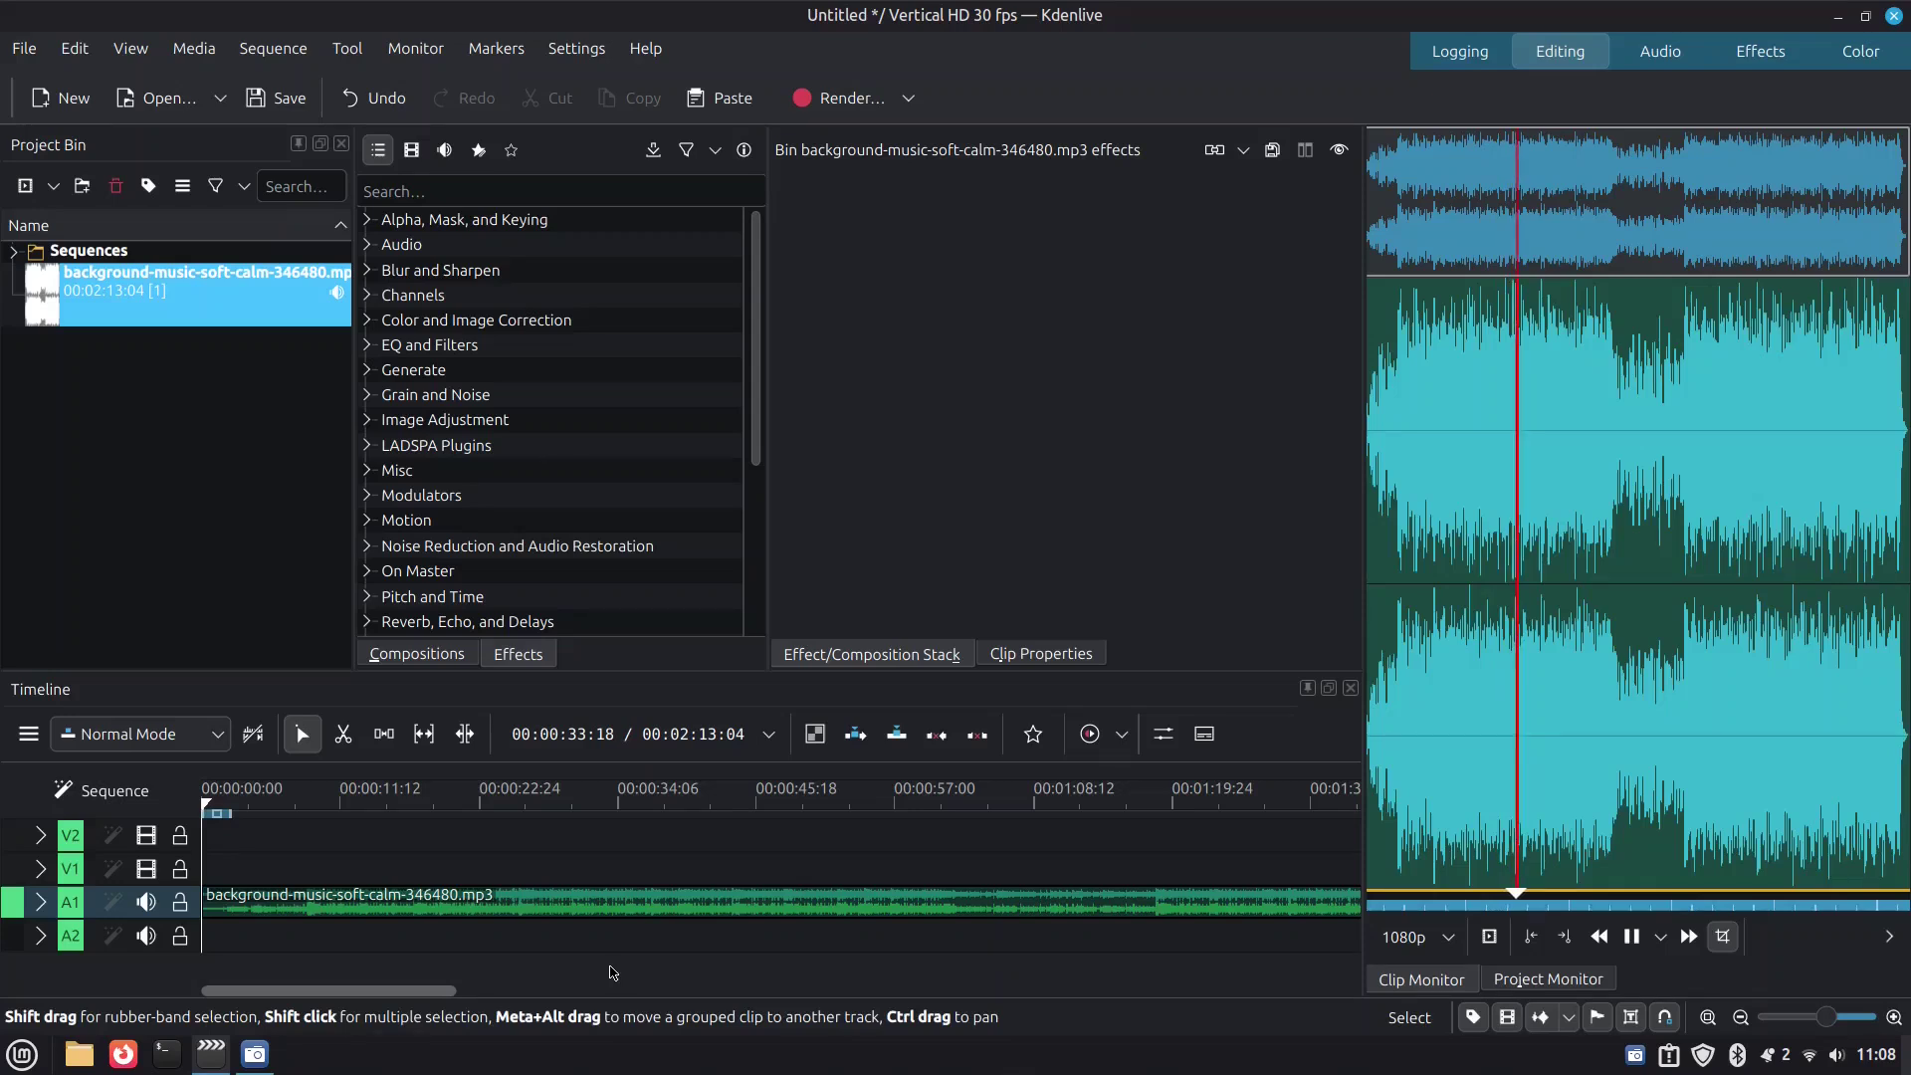
key(space)
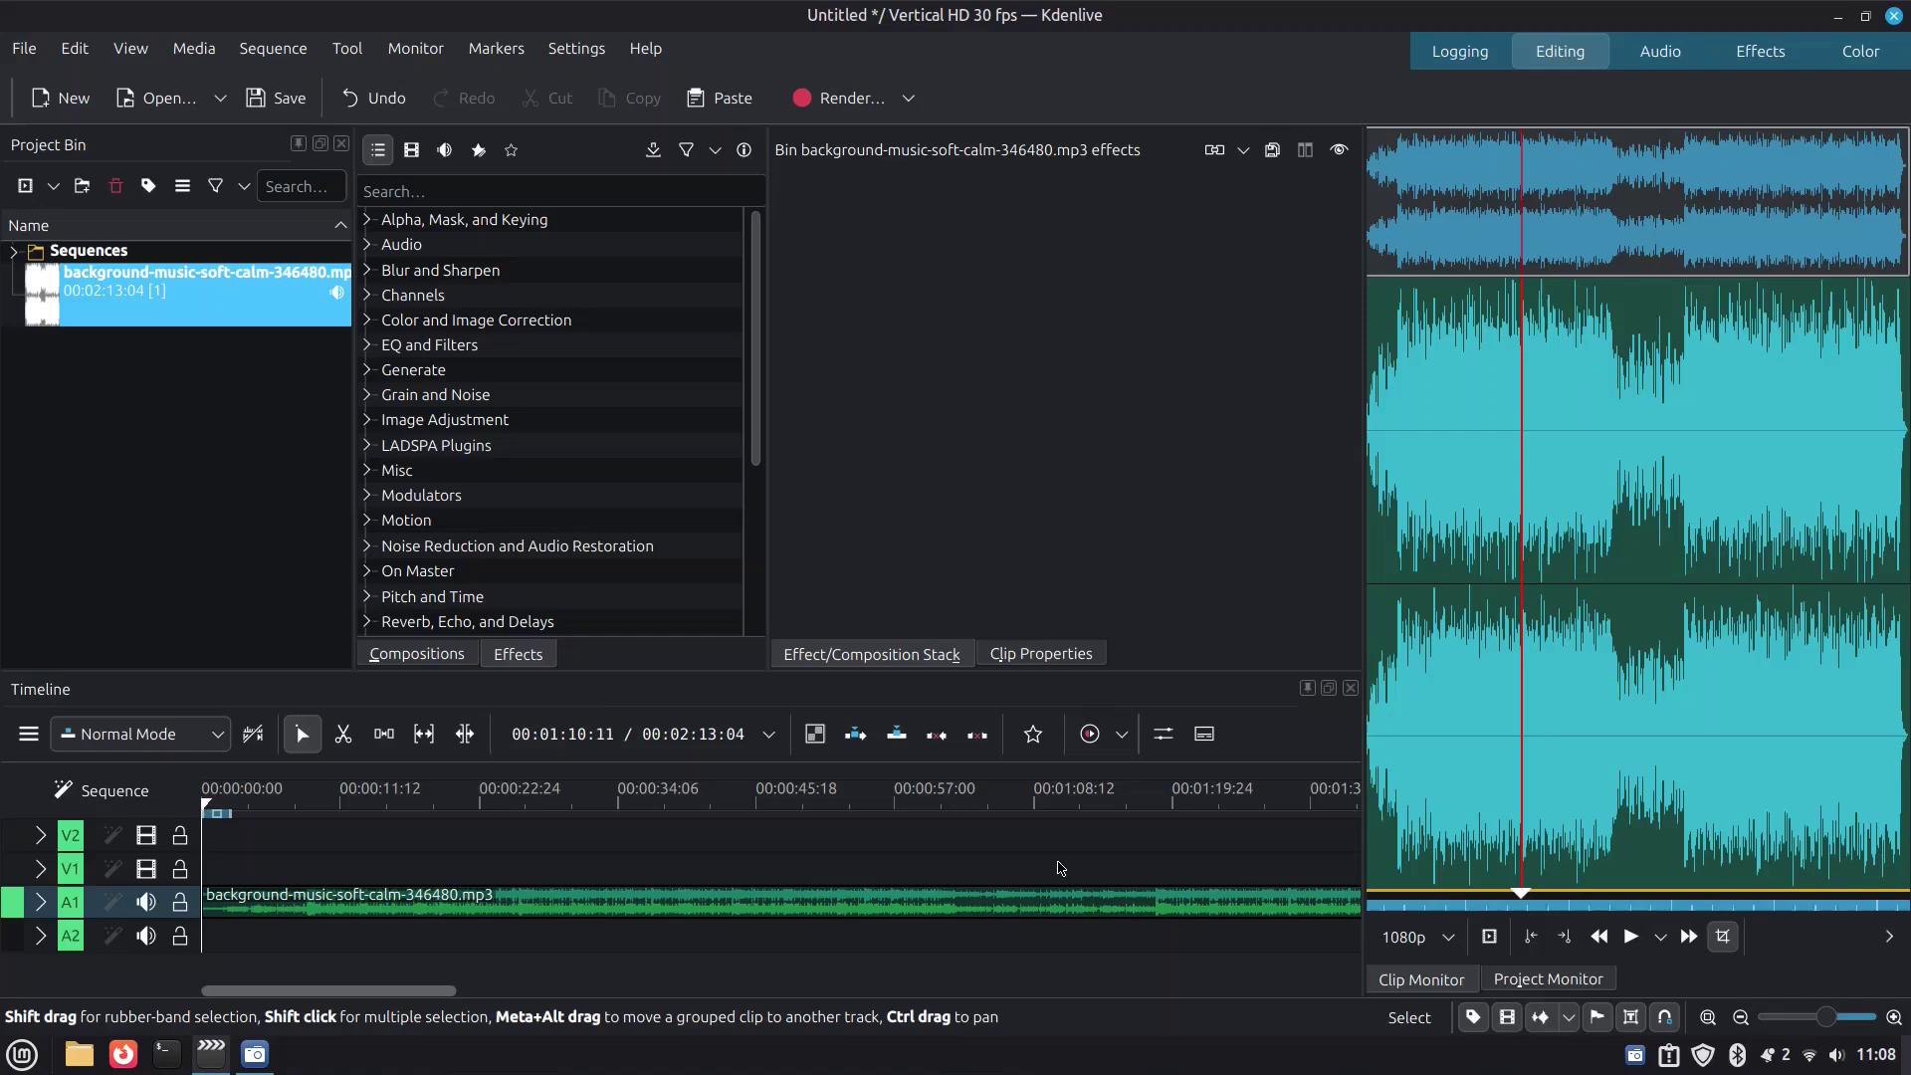
Step: Cut the music clip on track A1 at about 00:00:11 and again at about 00:00:35
click(336, 806)
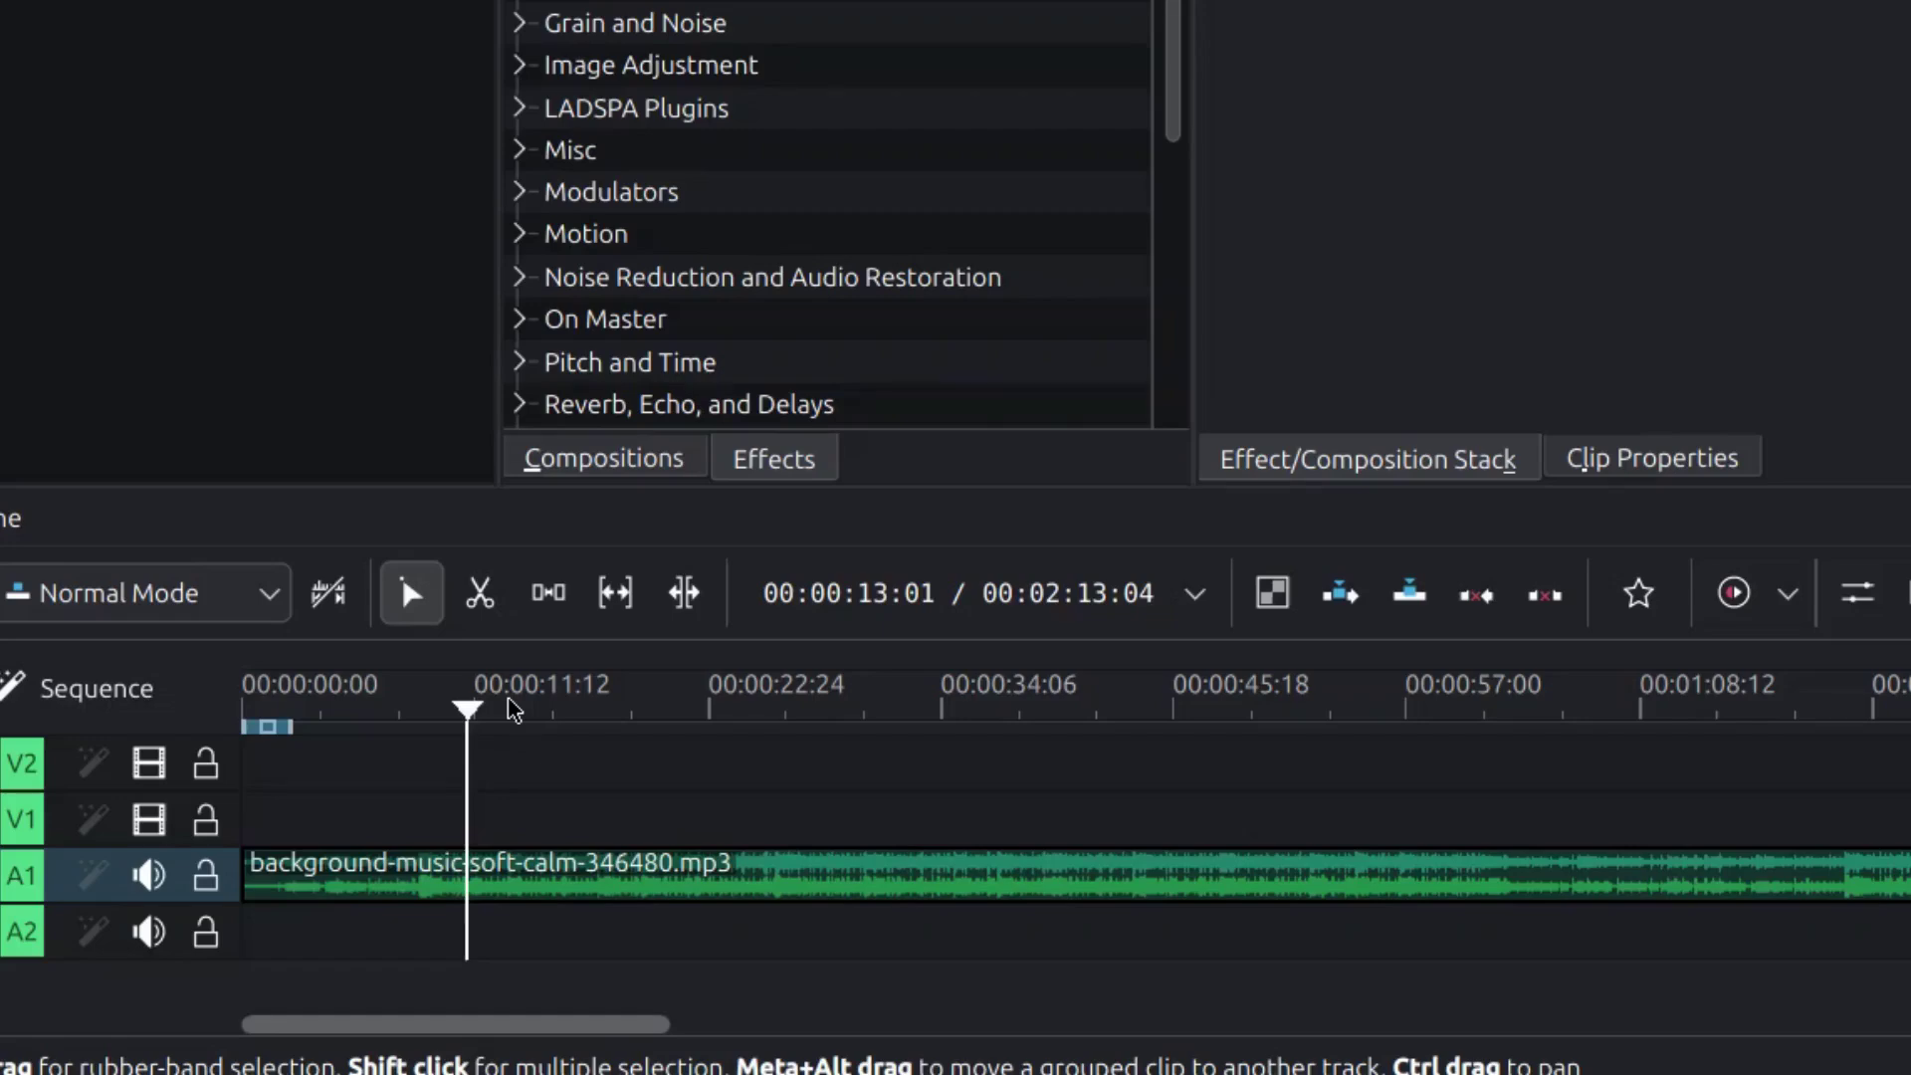
key(shift+r)
drag(722, 881, 623, 896)
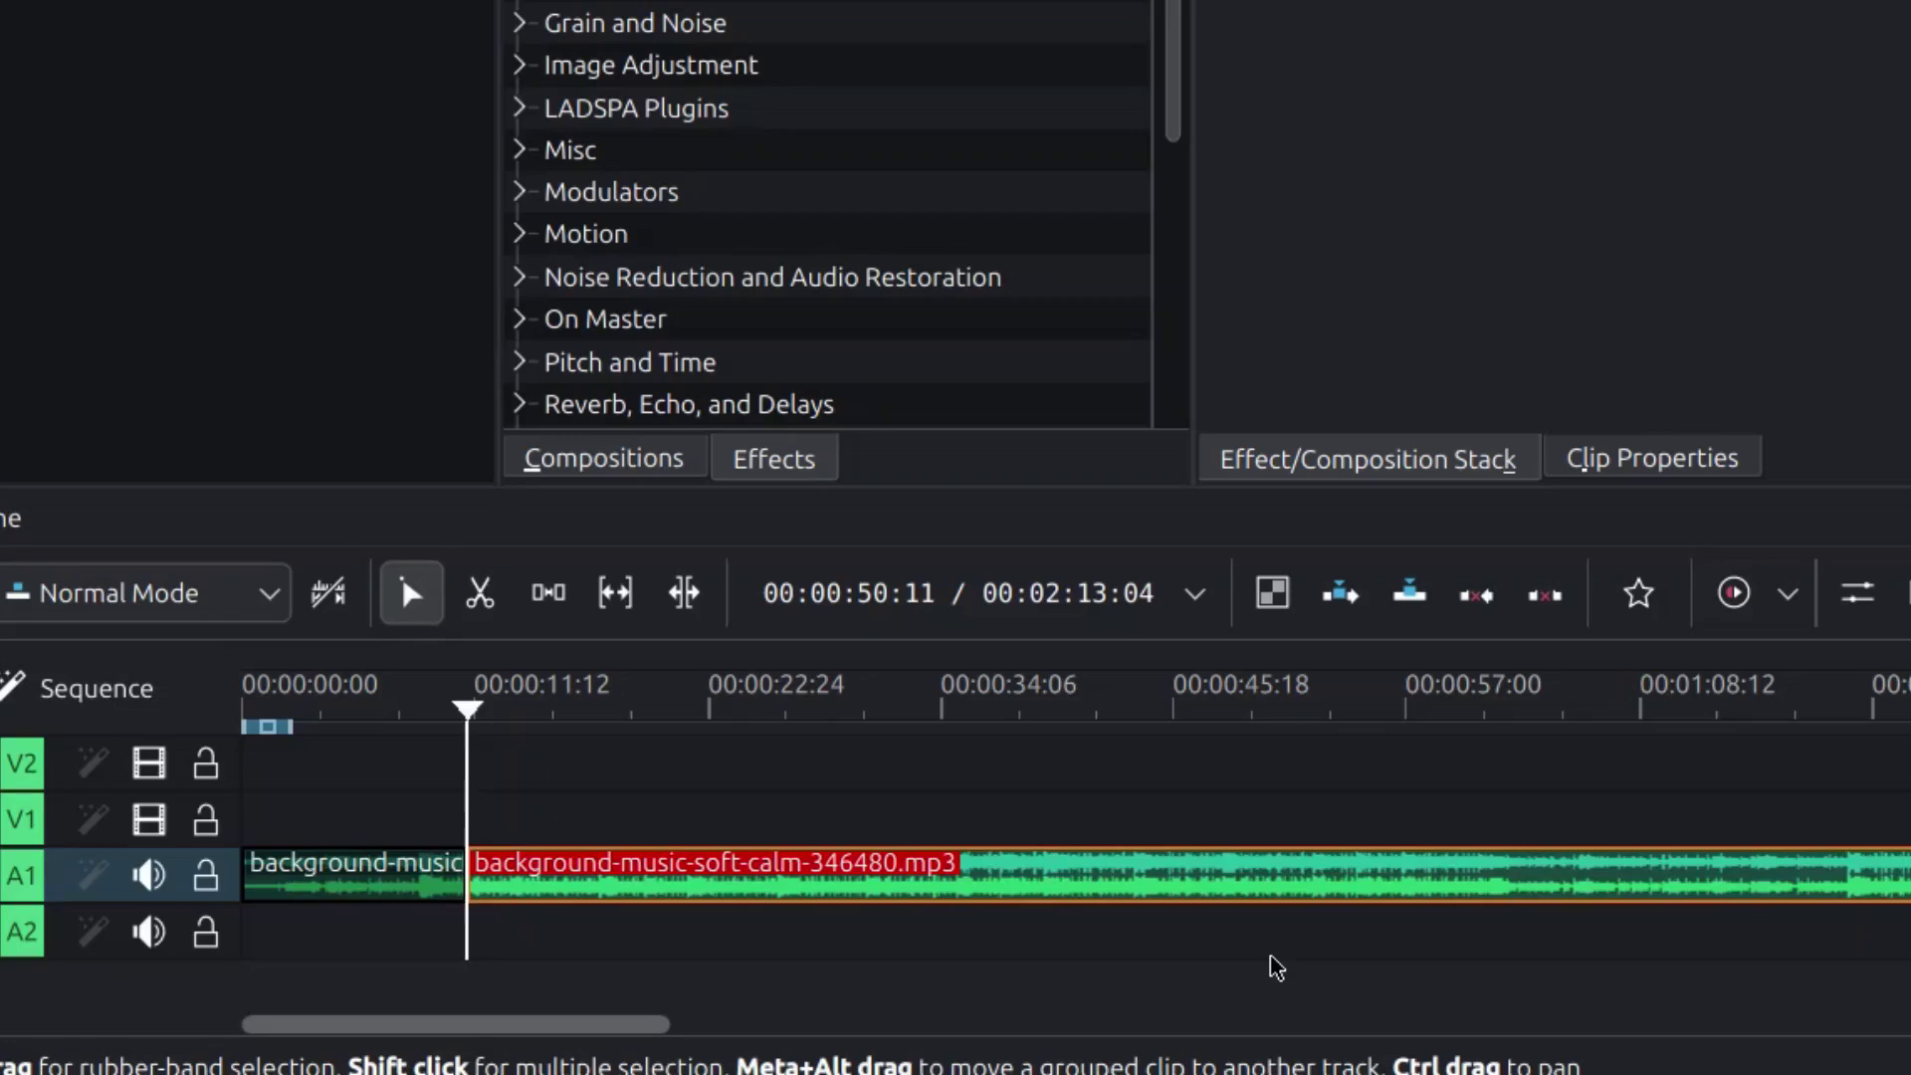
click(956, 711)
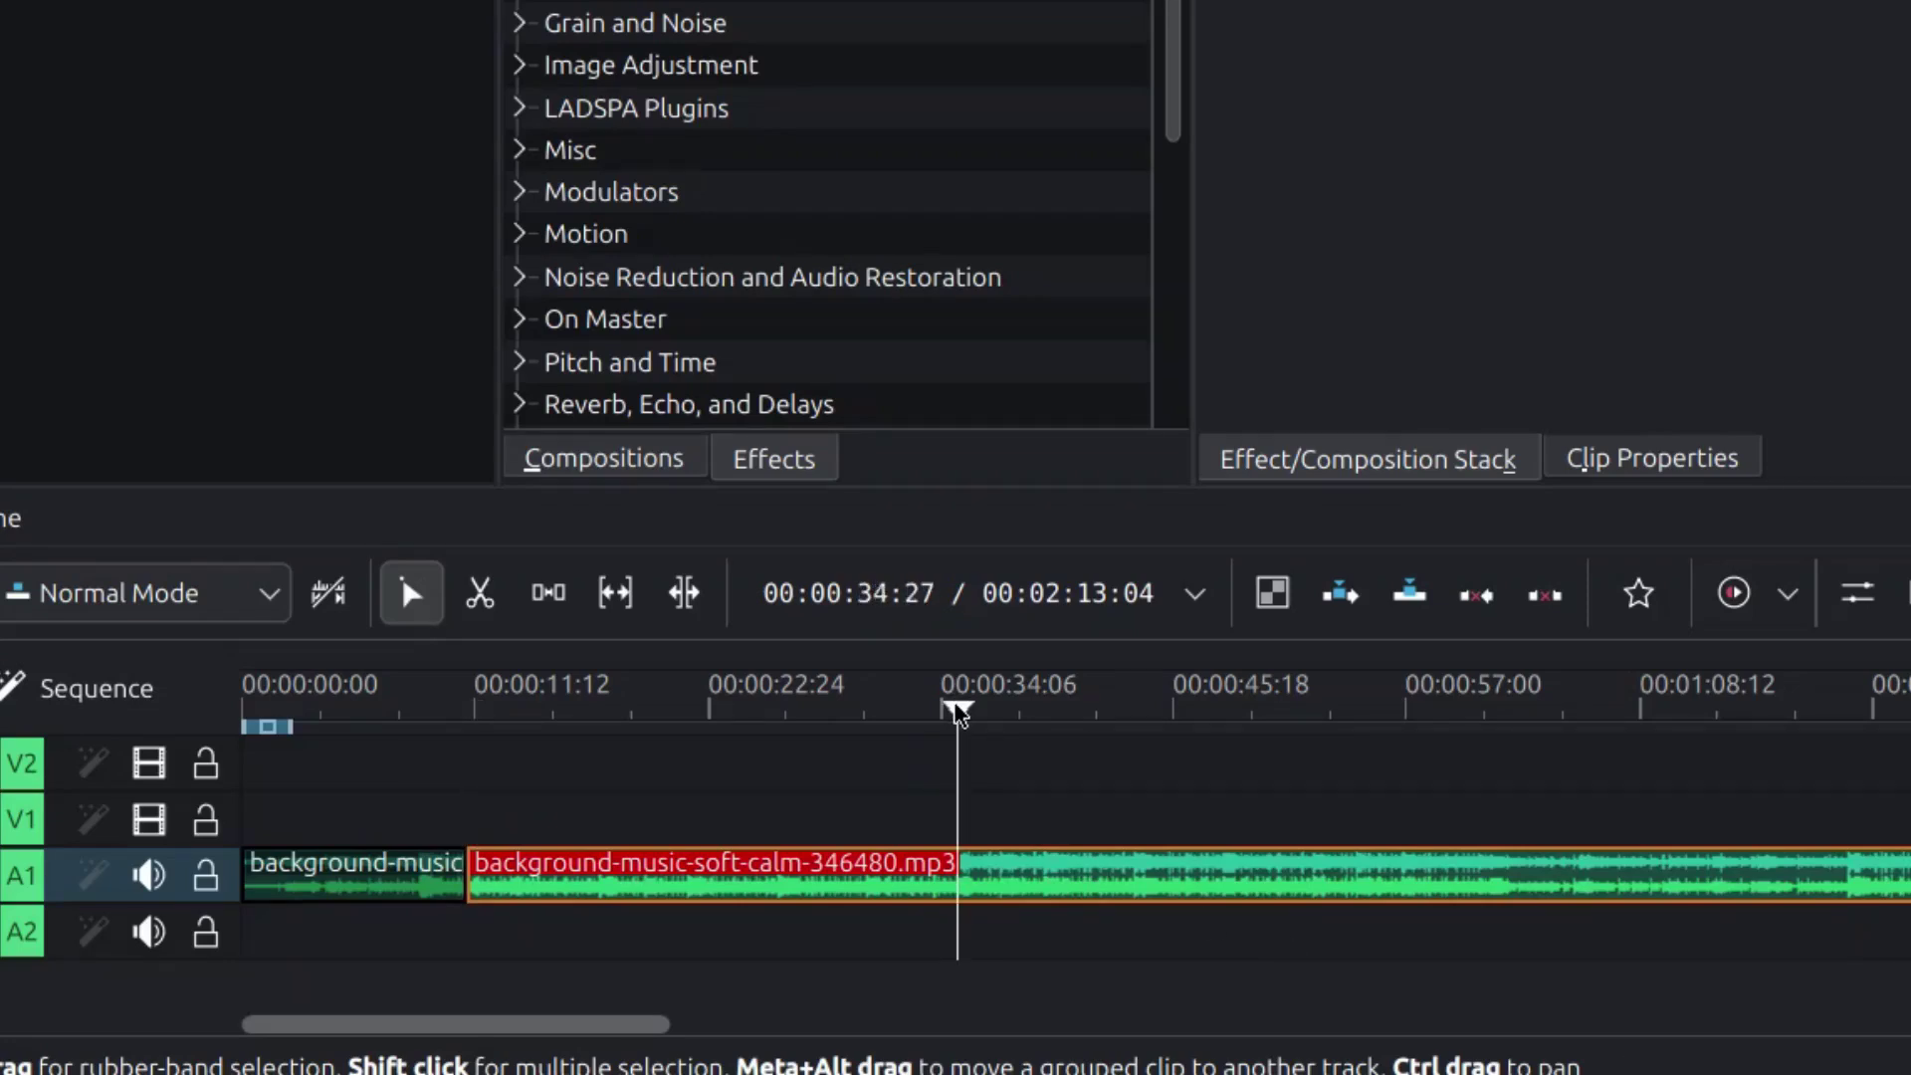
key(shift+r)
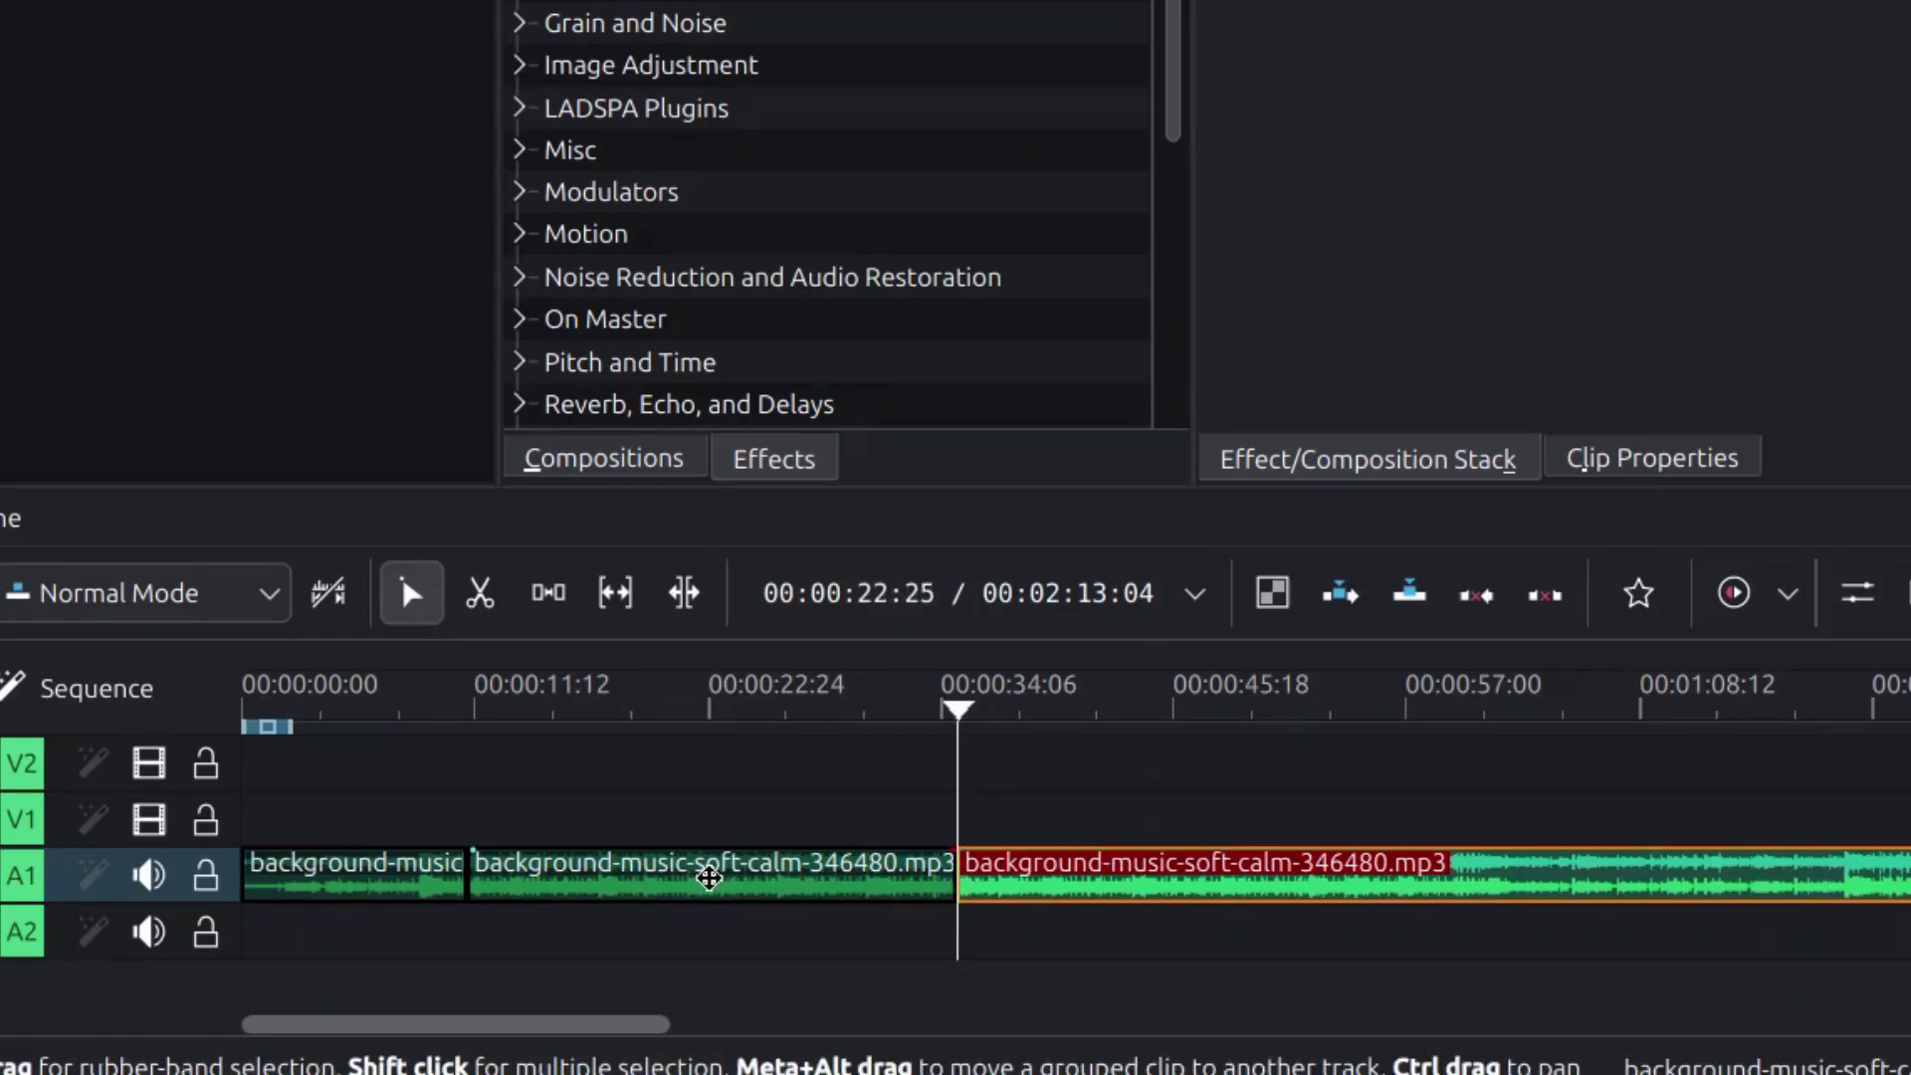
Step: Move the middle music segment to track A2 so it starts level with the last A1 segment, and play it
click(709, 878)
drag(718, 847, 1241, 973)
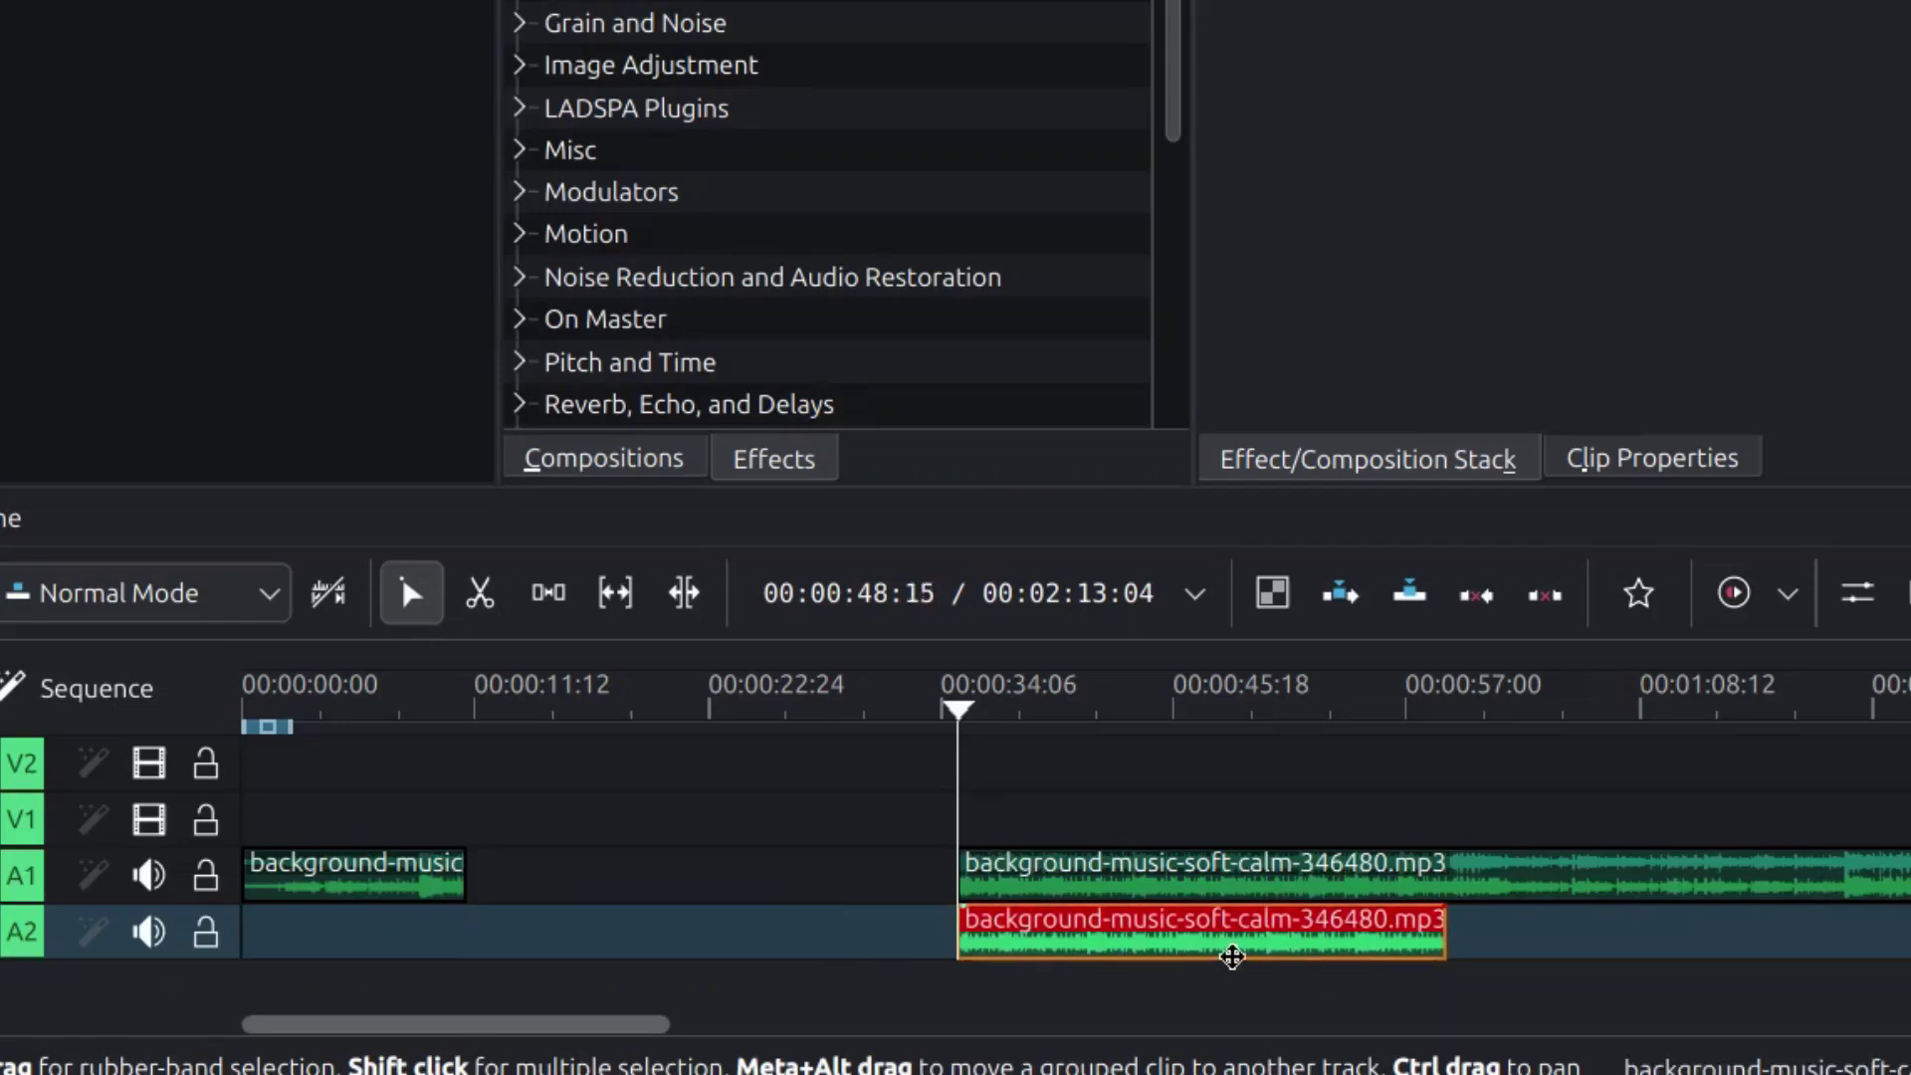
key(space)
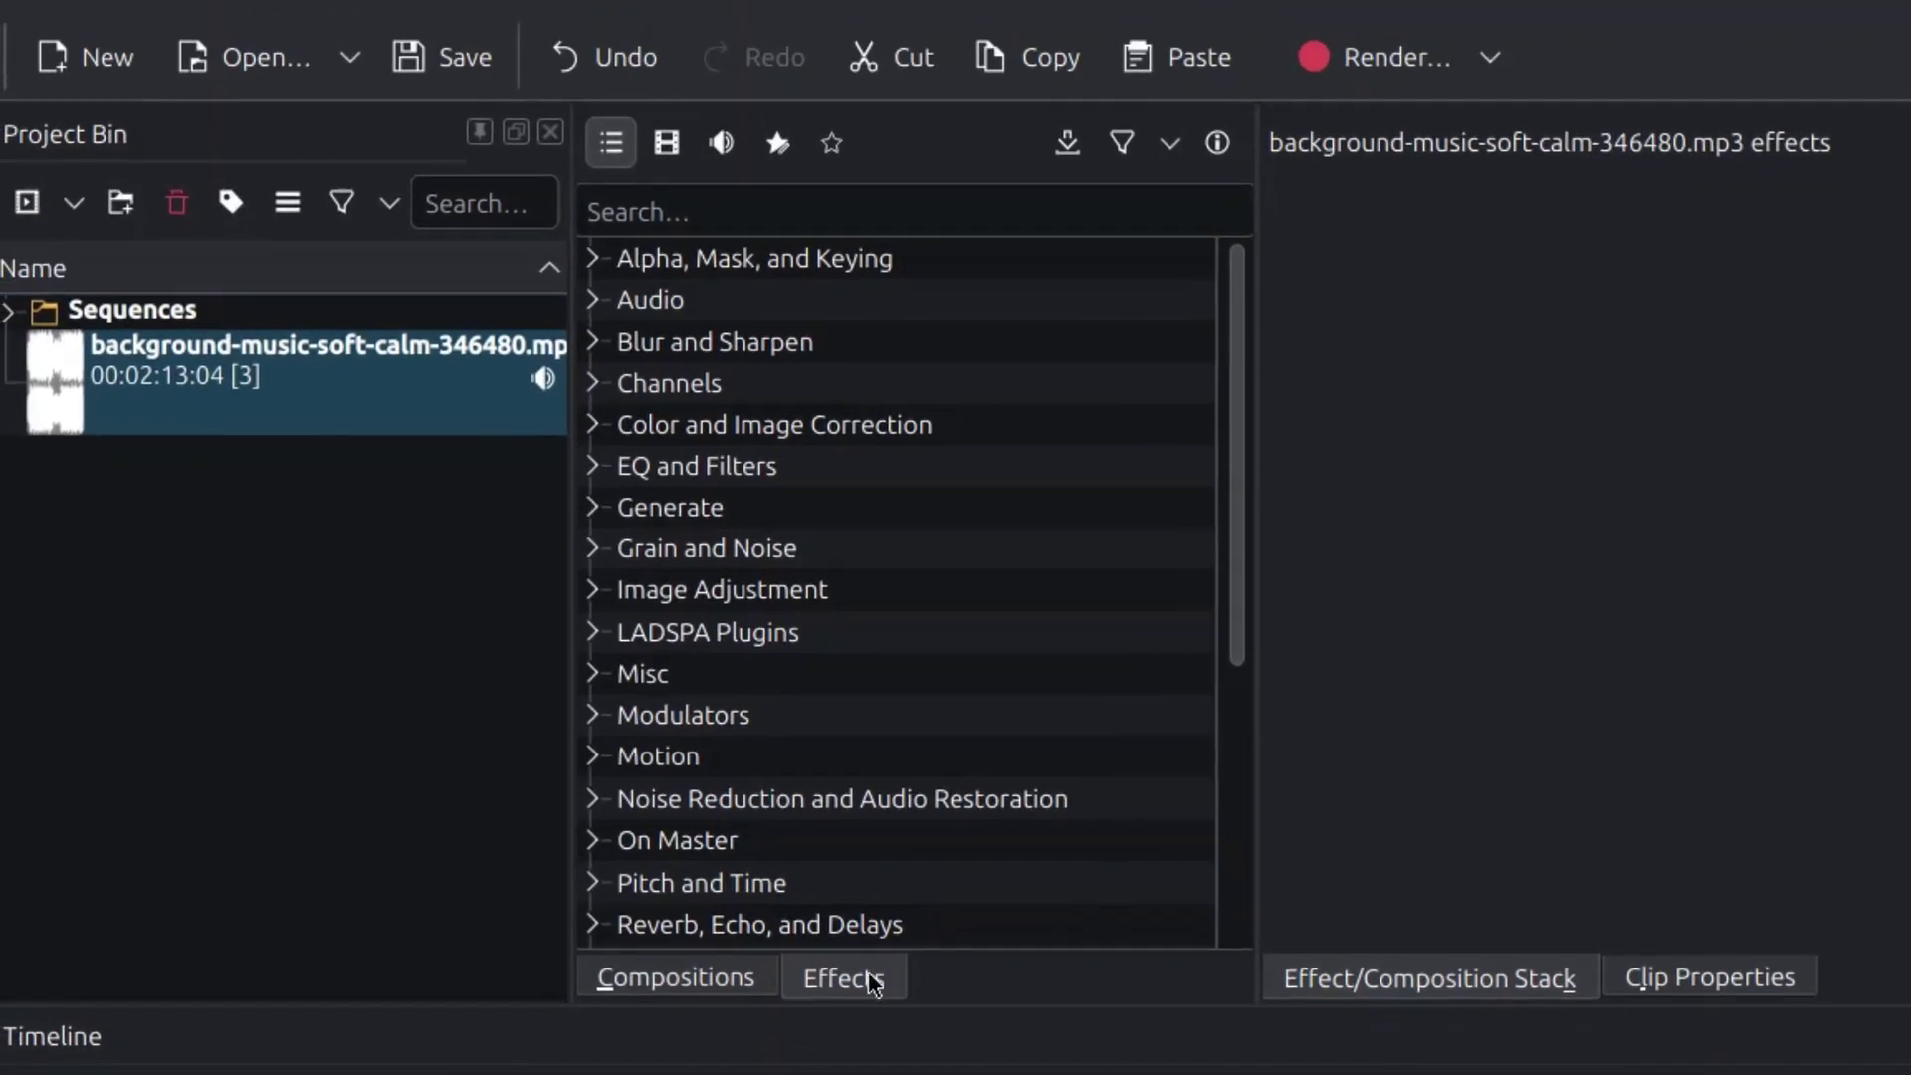
Step: Search the effects for "vol" and apply the Volume effect to the music segment on track A2
click(668, 214)
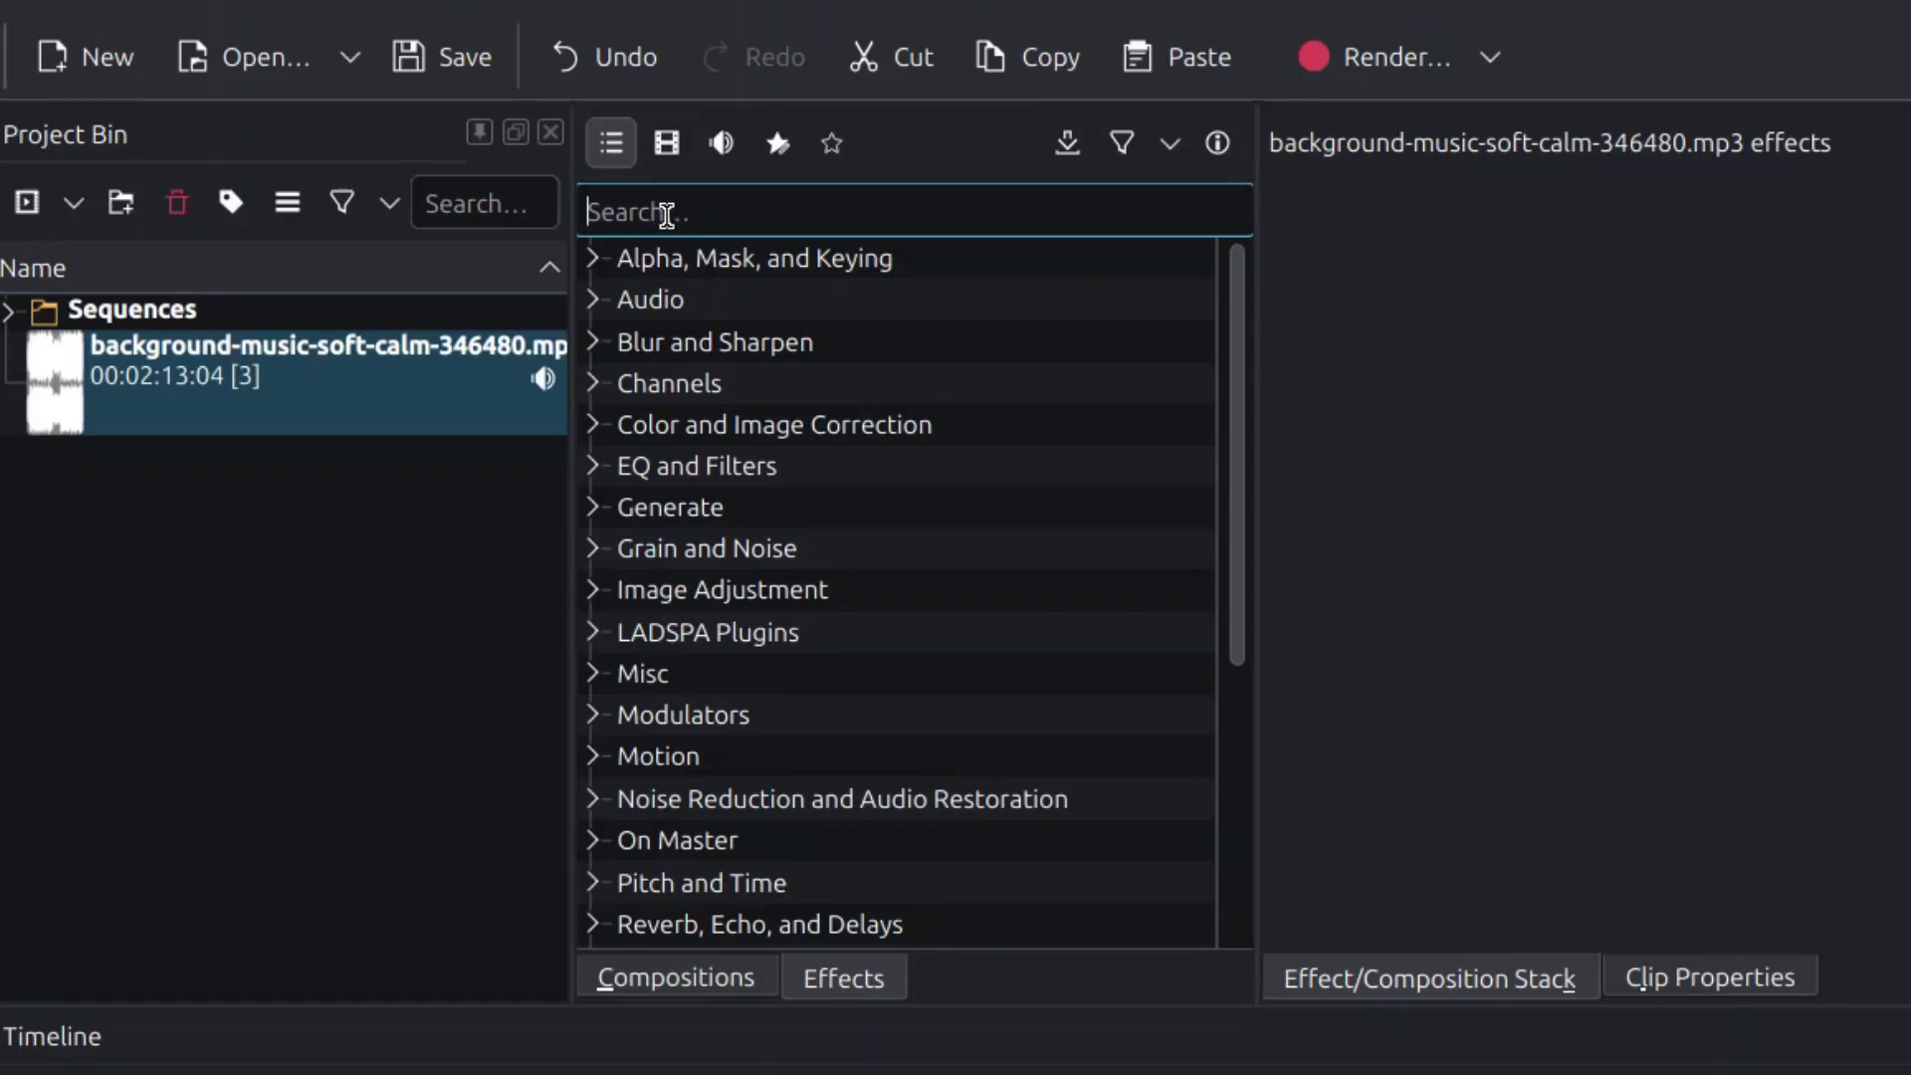
text(v)
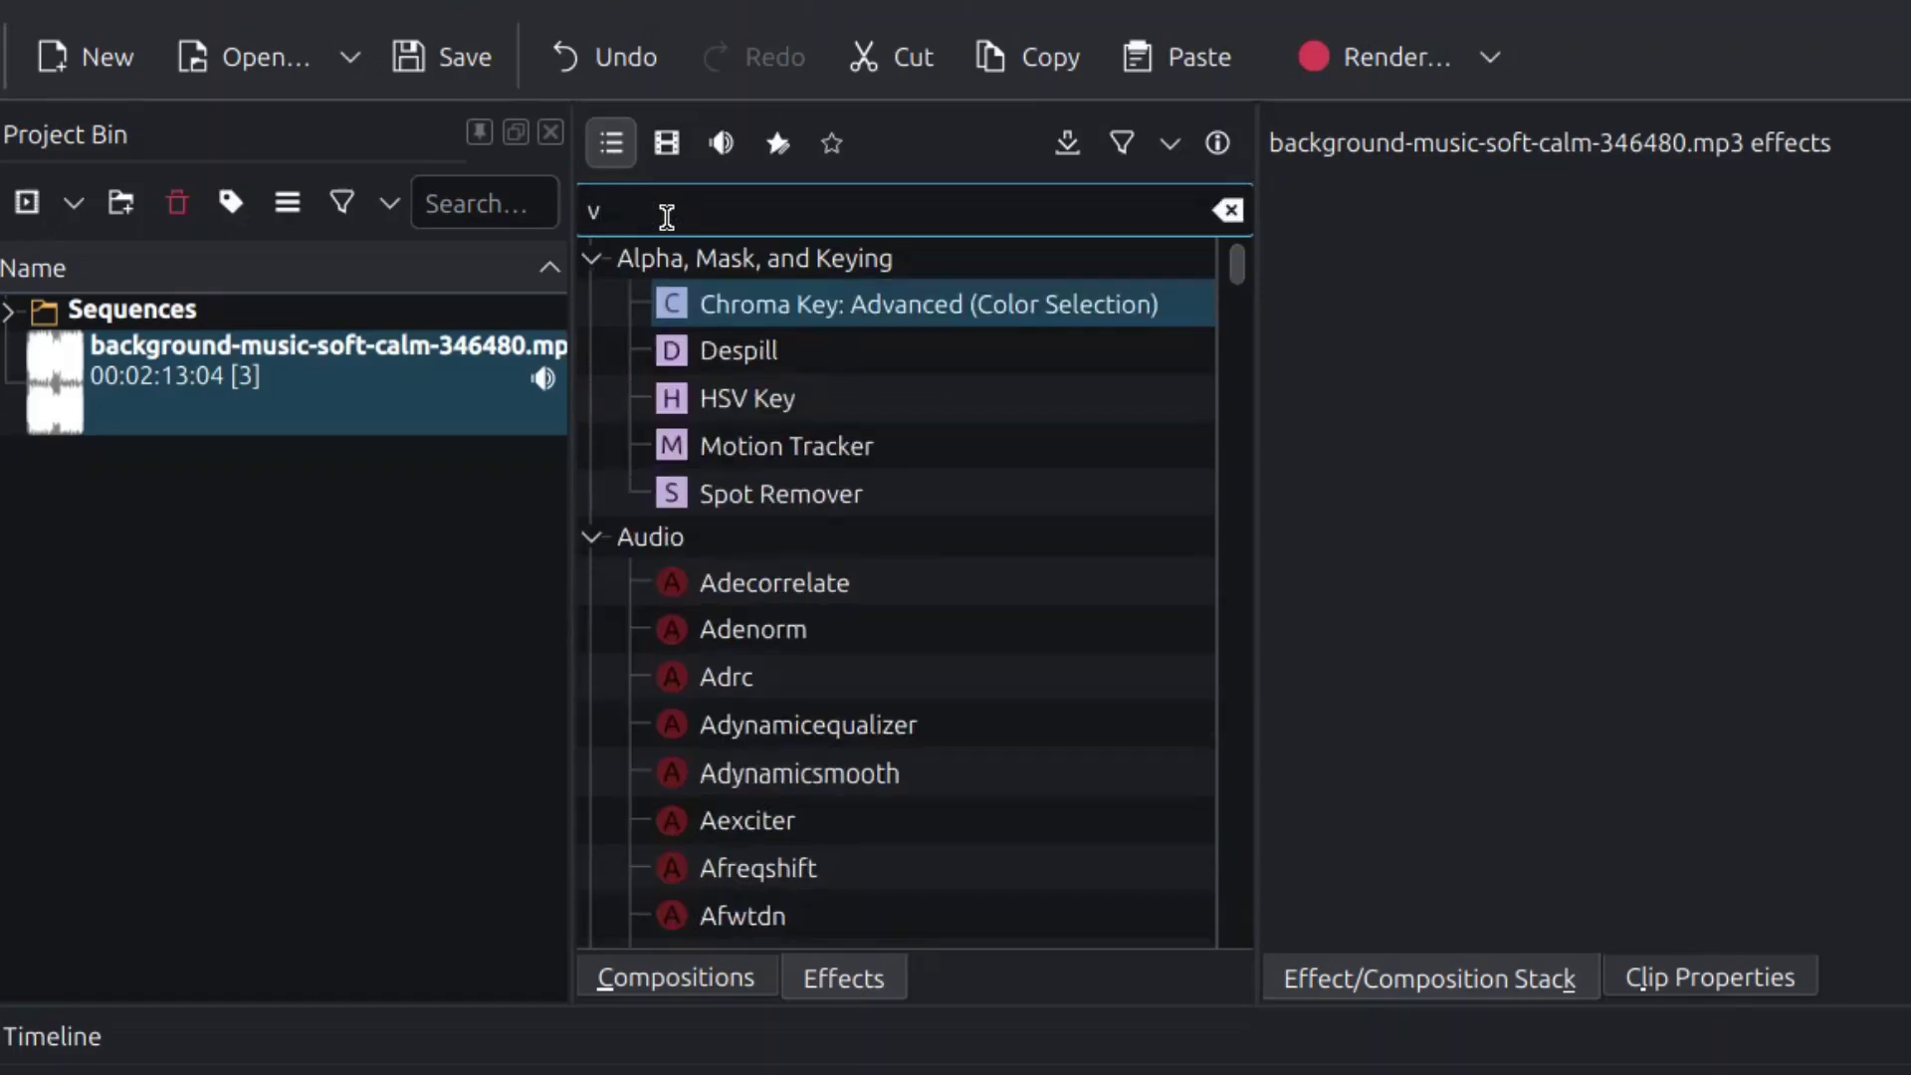
text(ol)
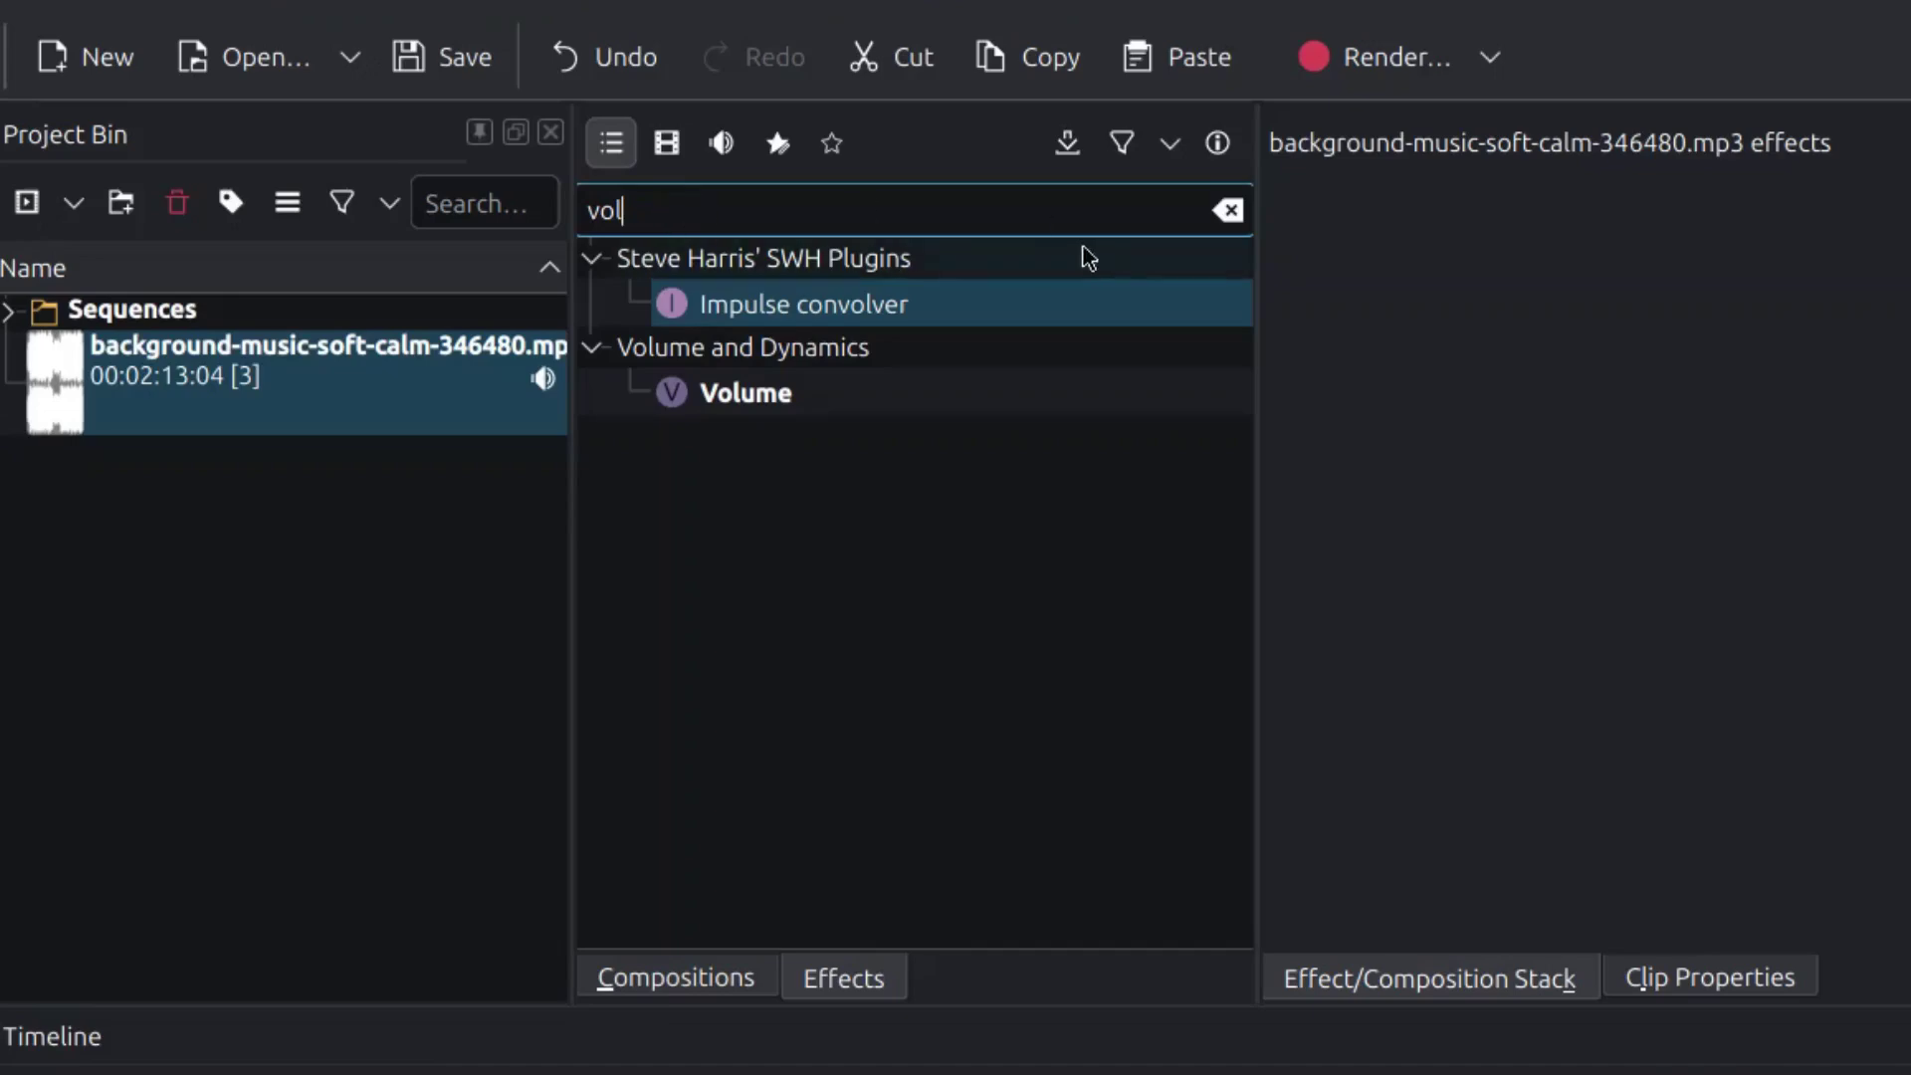
drag(724, 401, 1139, 1074)
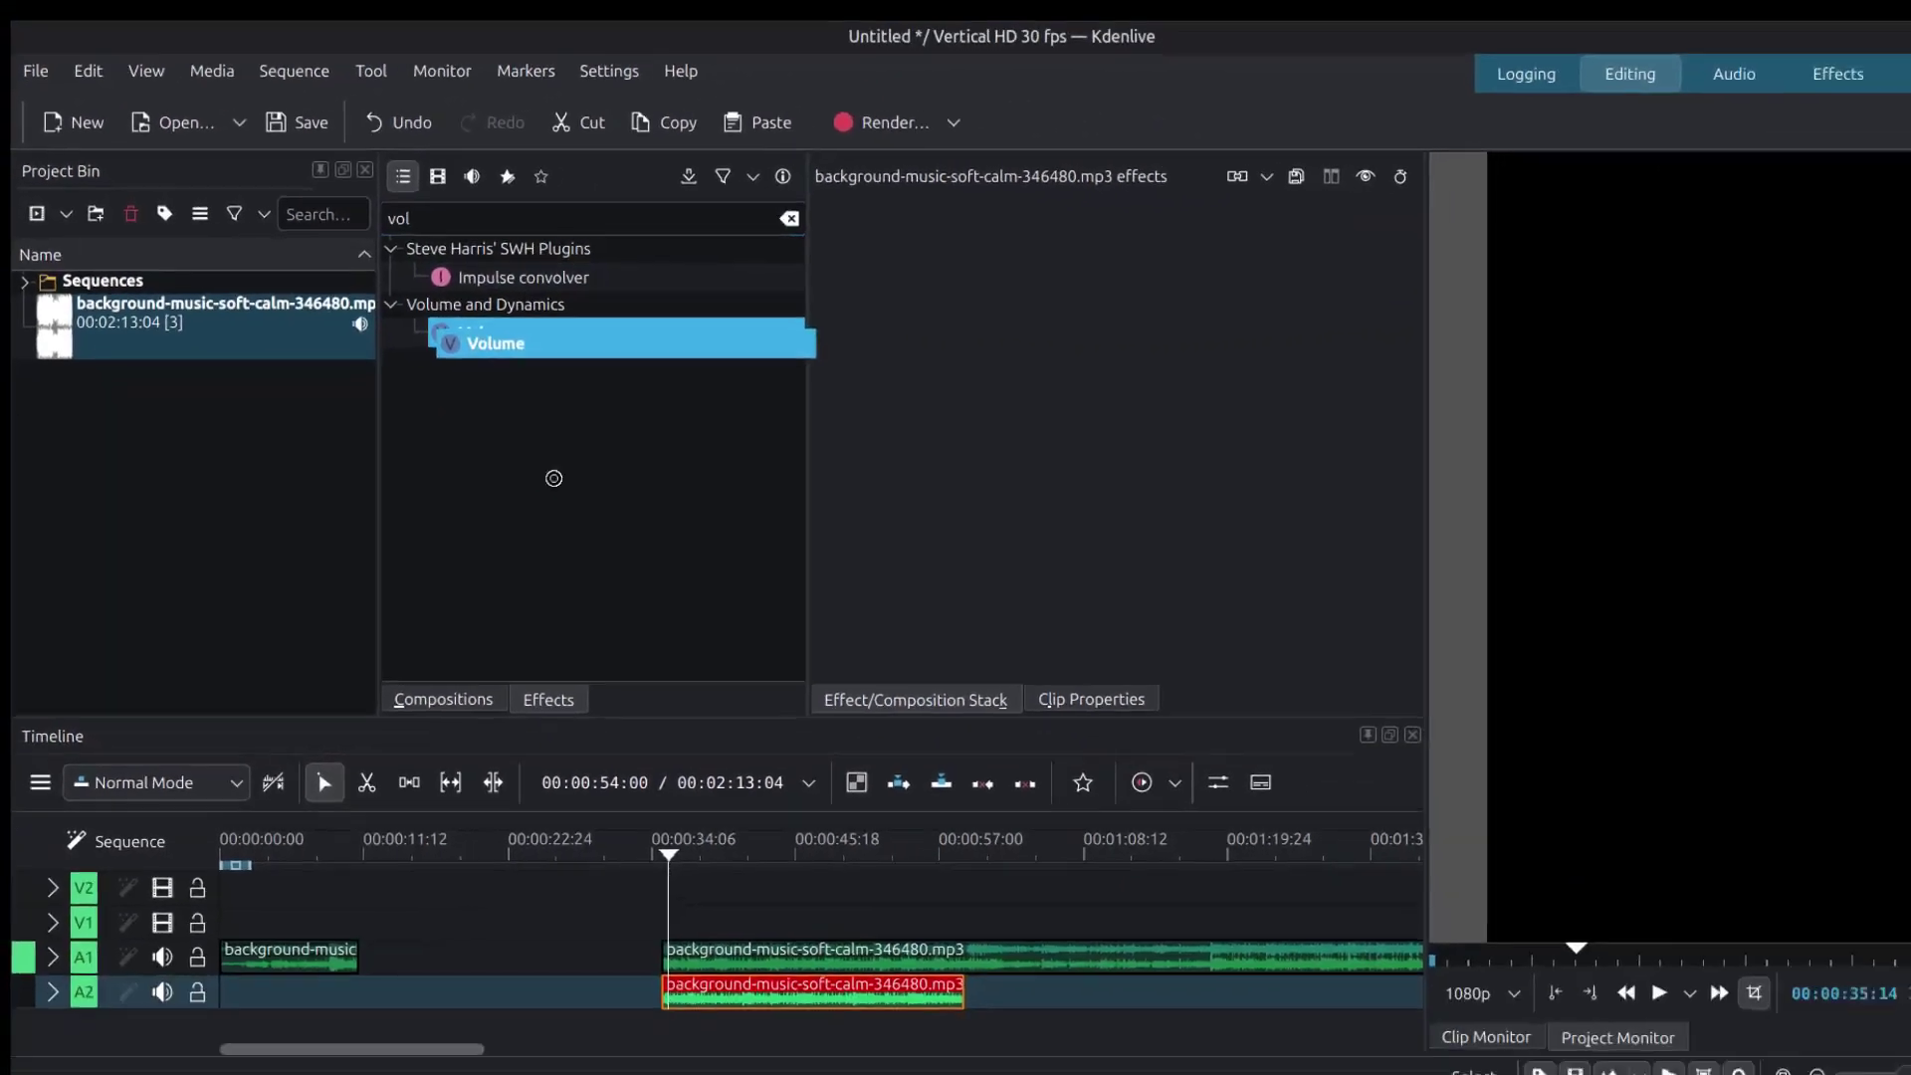
Step: Set the Volume gain of the A2 segment to -20 dB at its start and play it back
drag(697, 875, 673, 948)
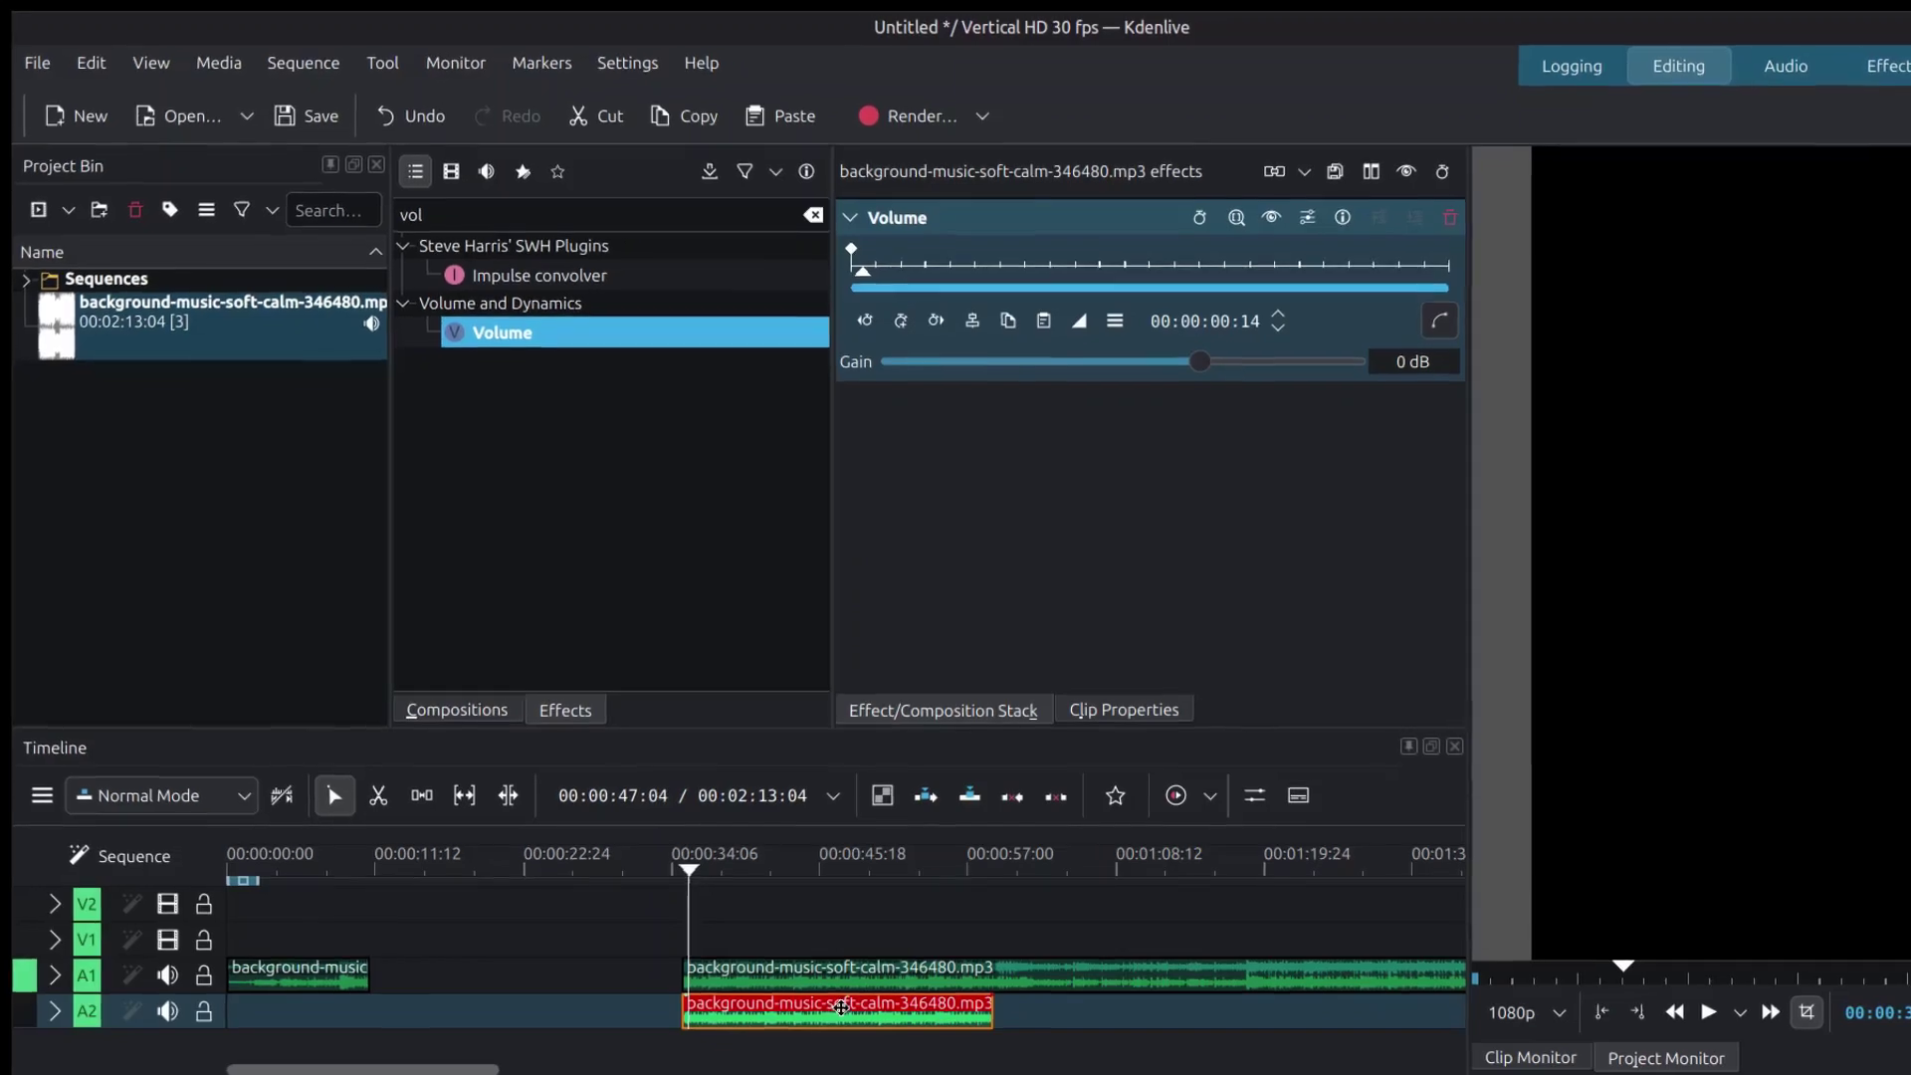
click(841, 971)
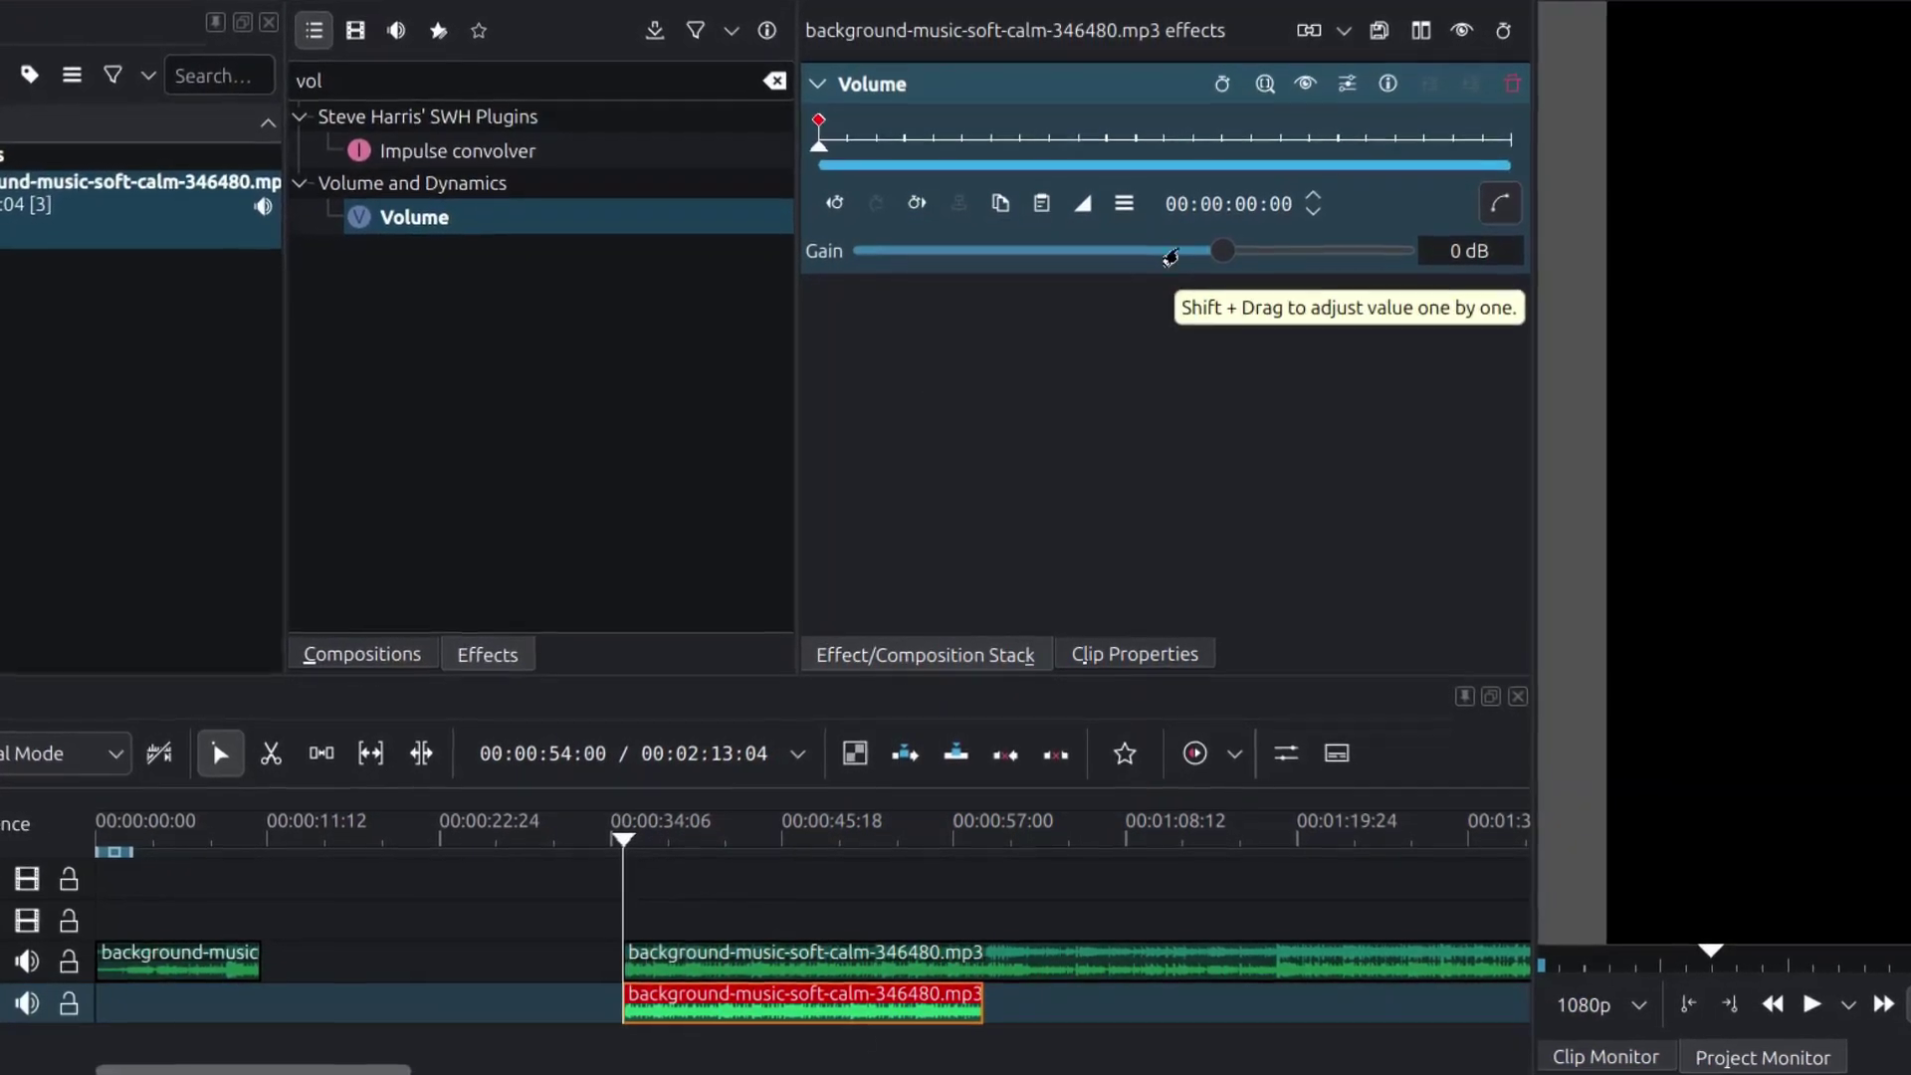
click(1149, 247)
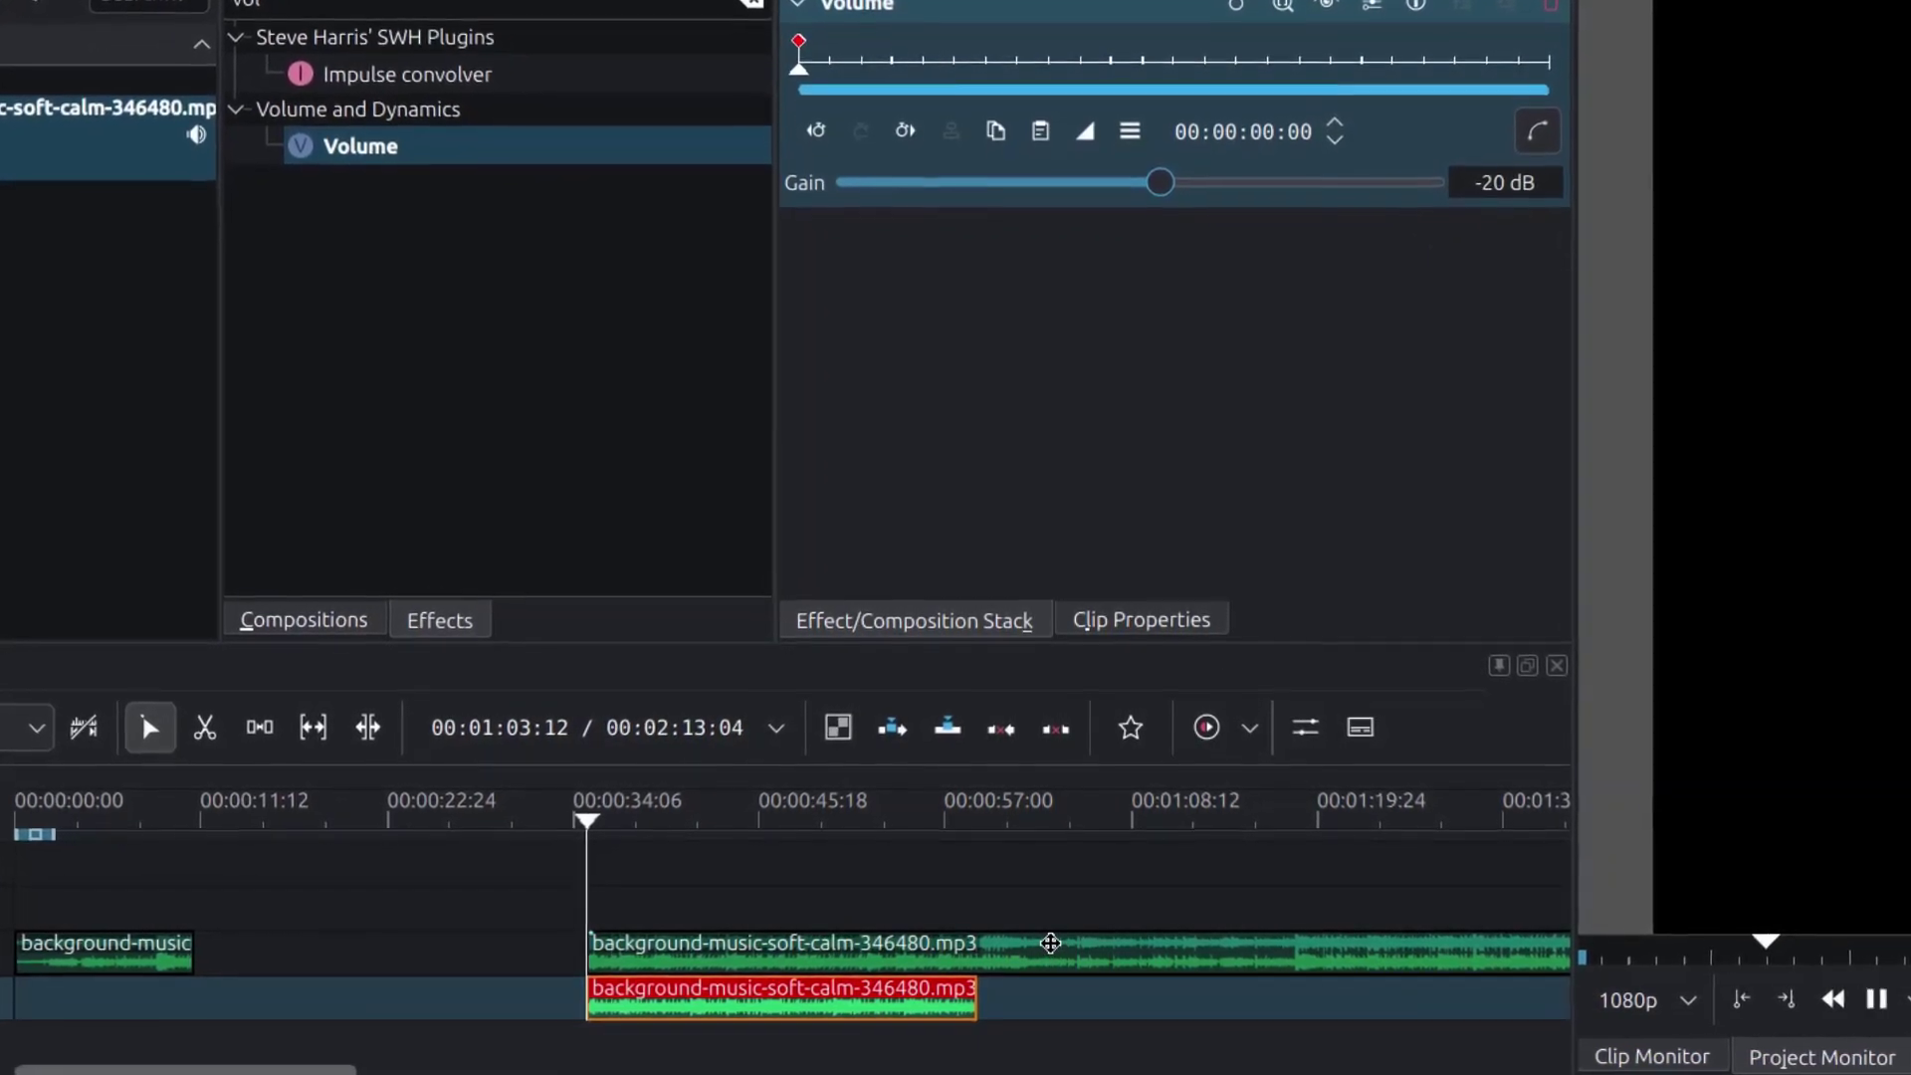
key(space)
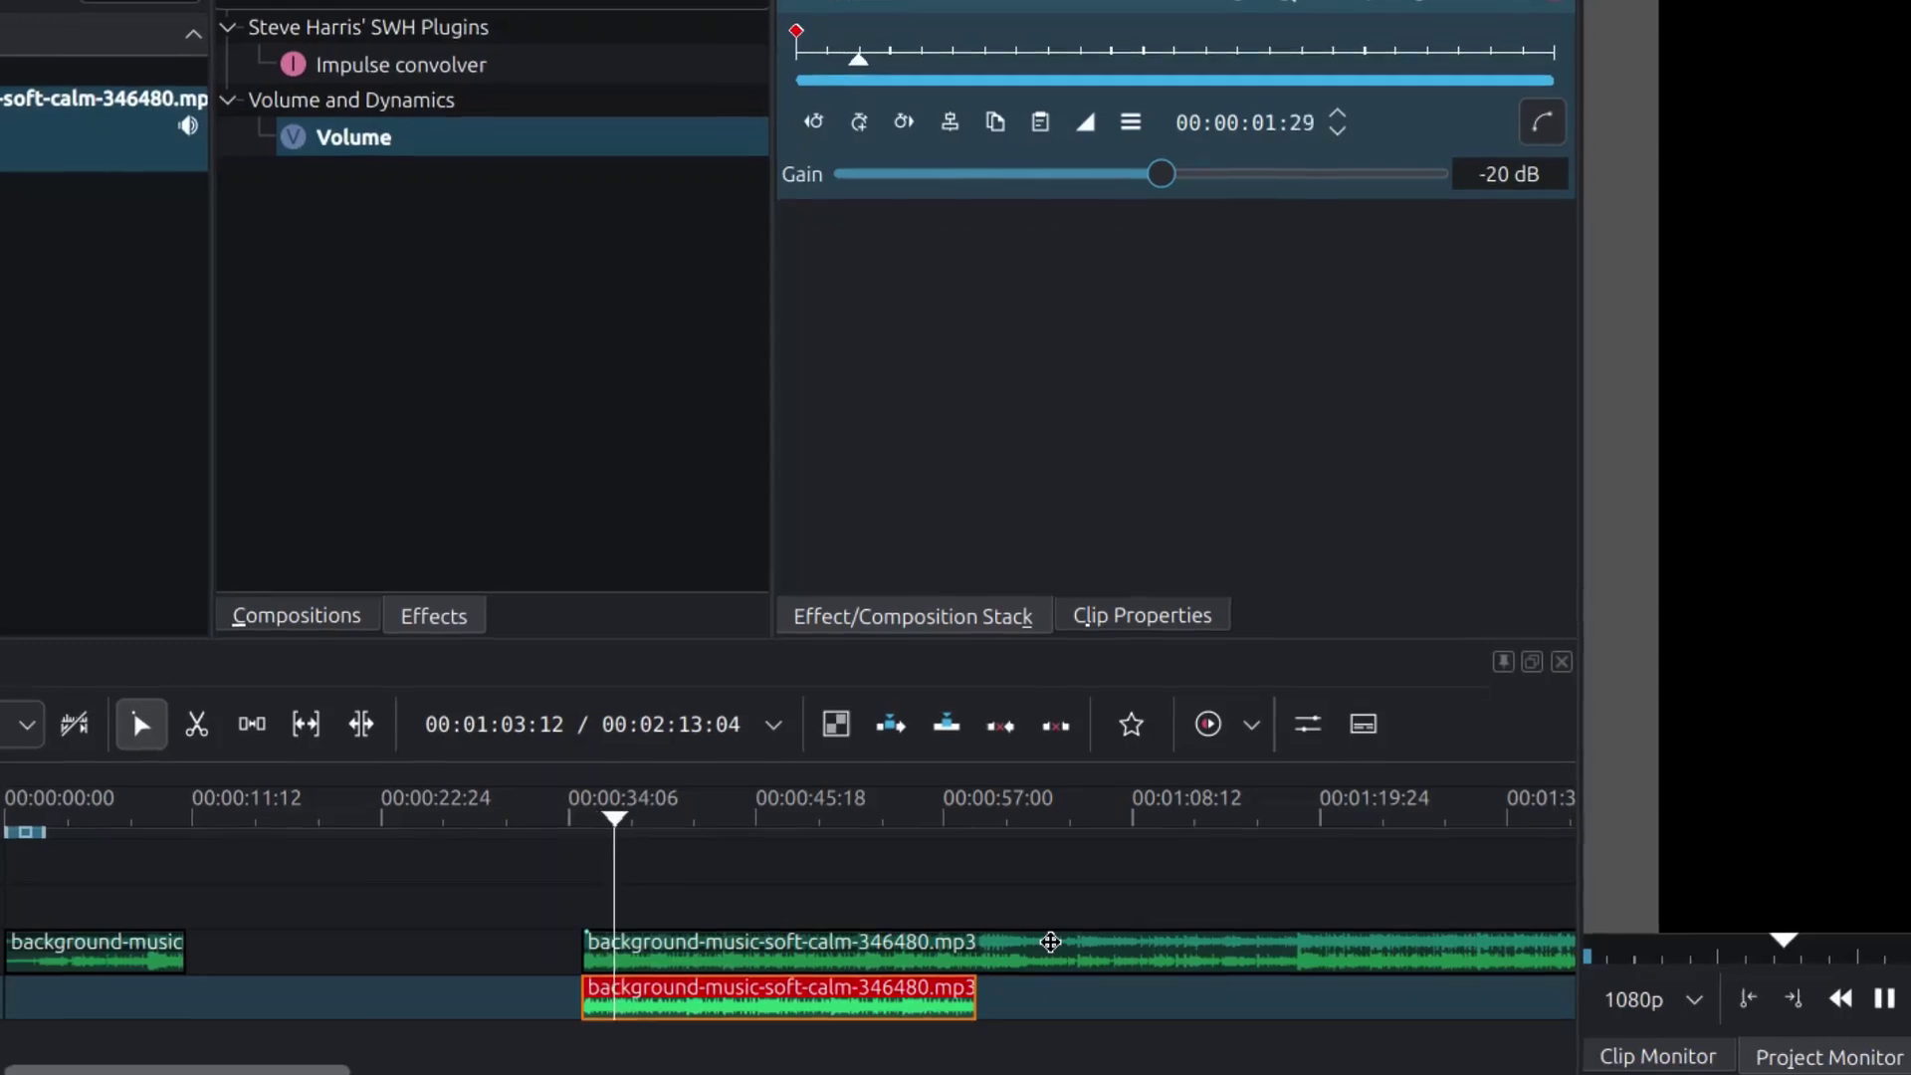
key(space)
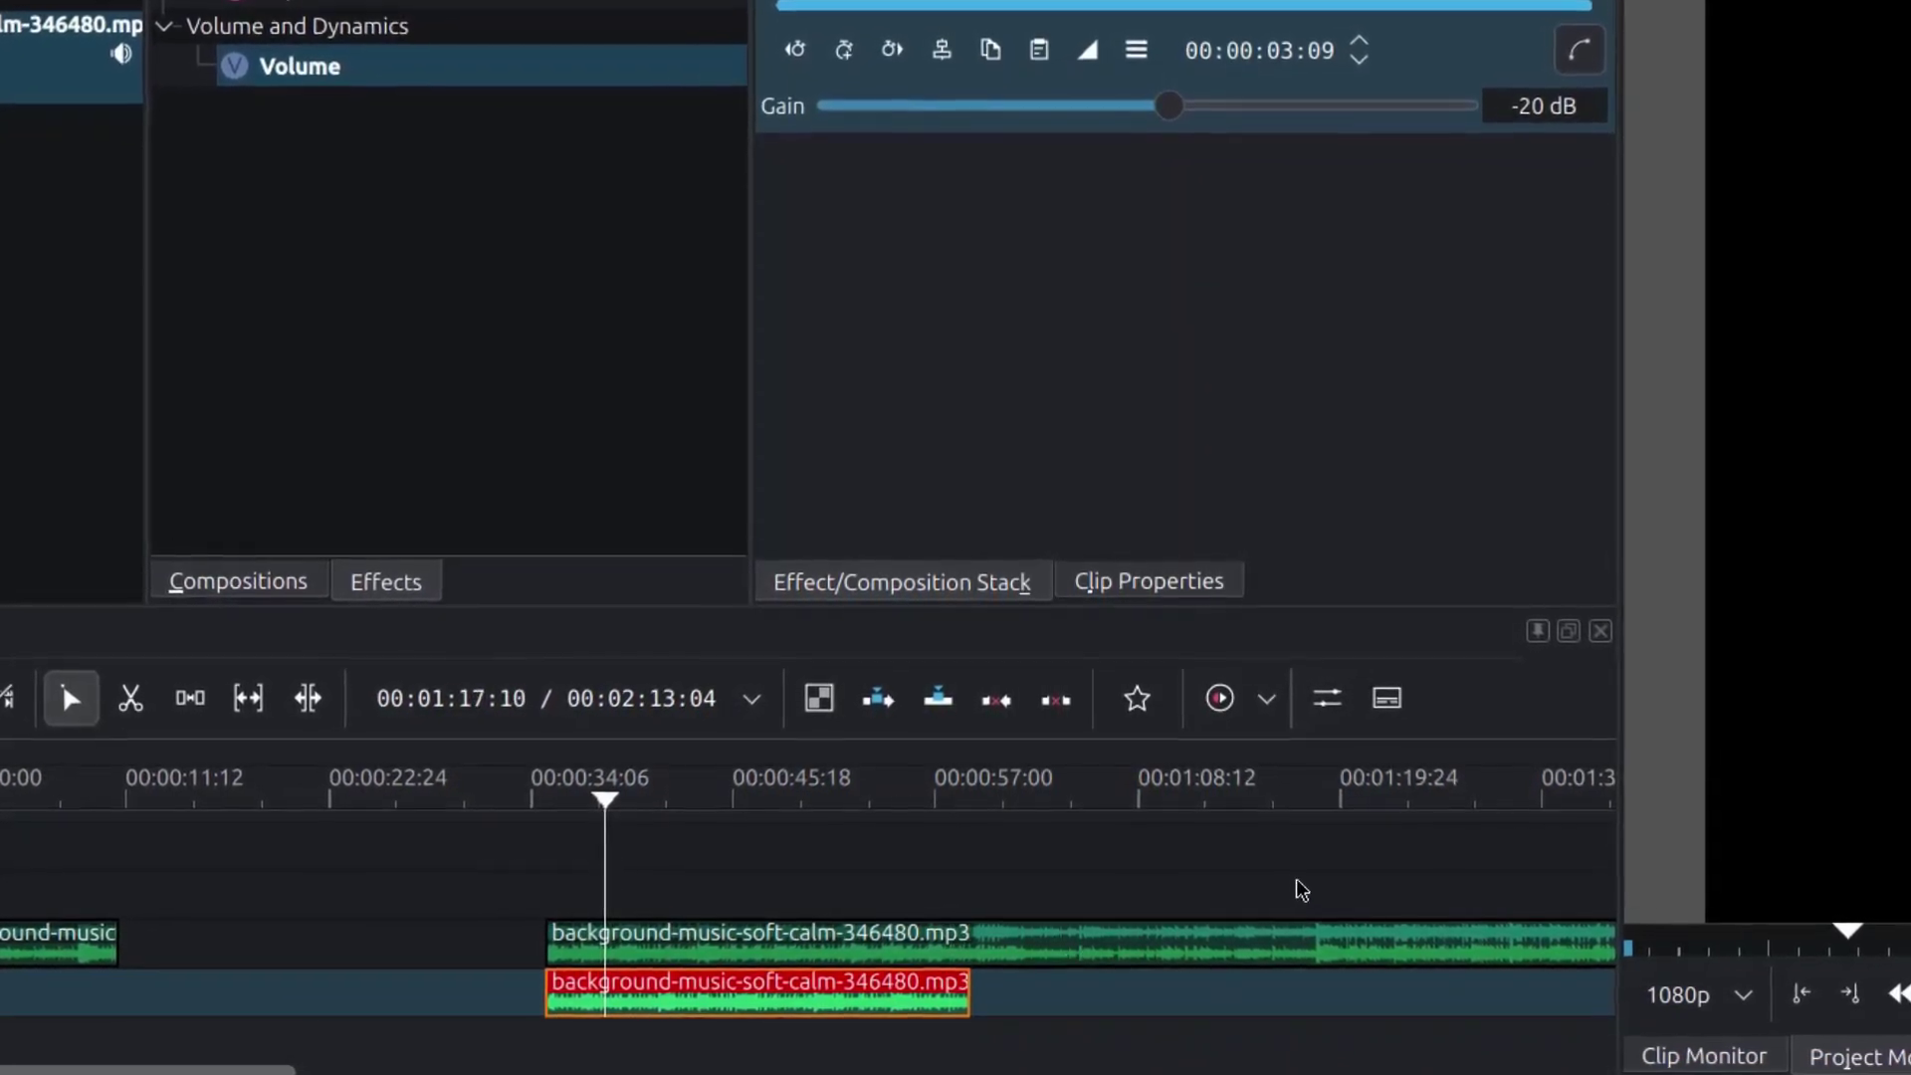
Step: Apply the Volume effect to the last A1 segment and add a keyframe at about 00:01:17
click(1299, 980)
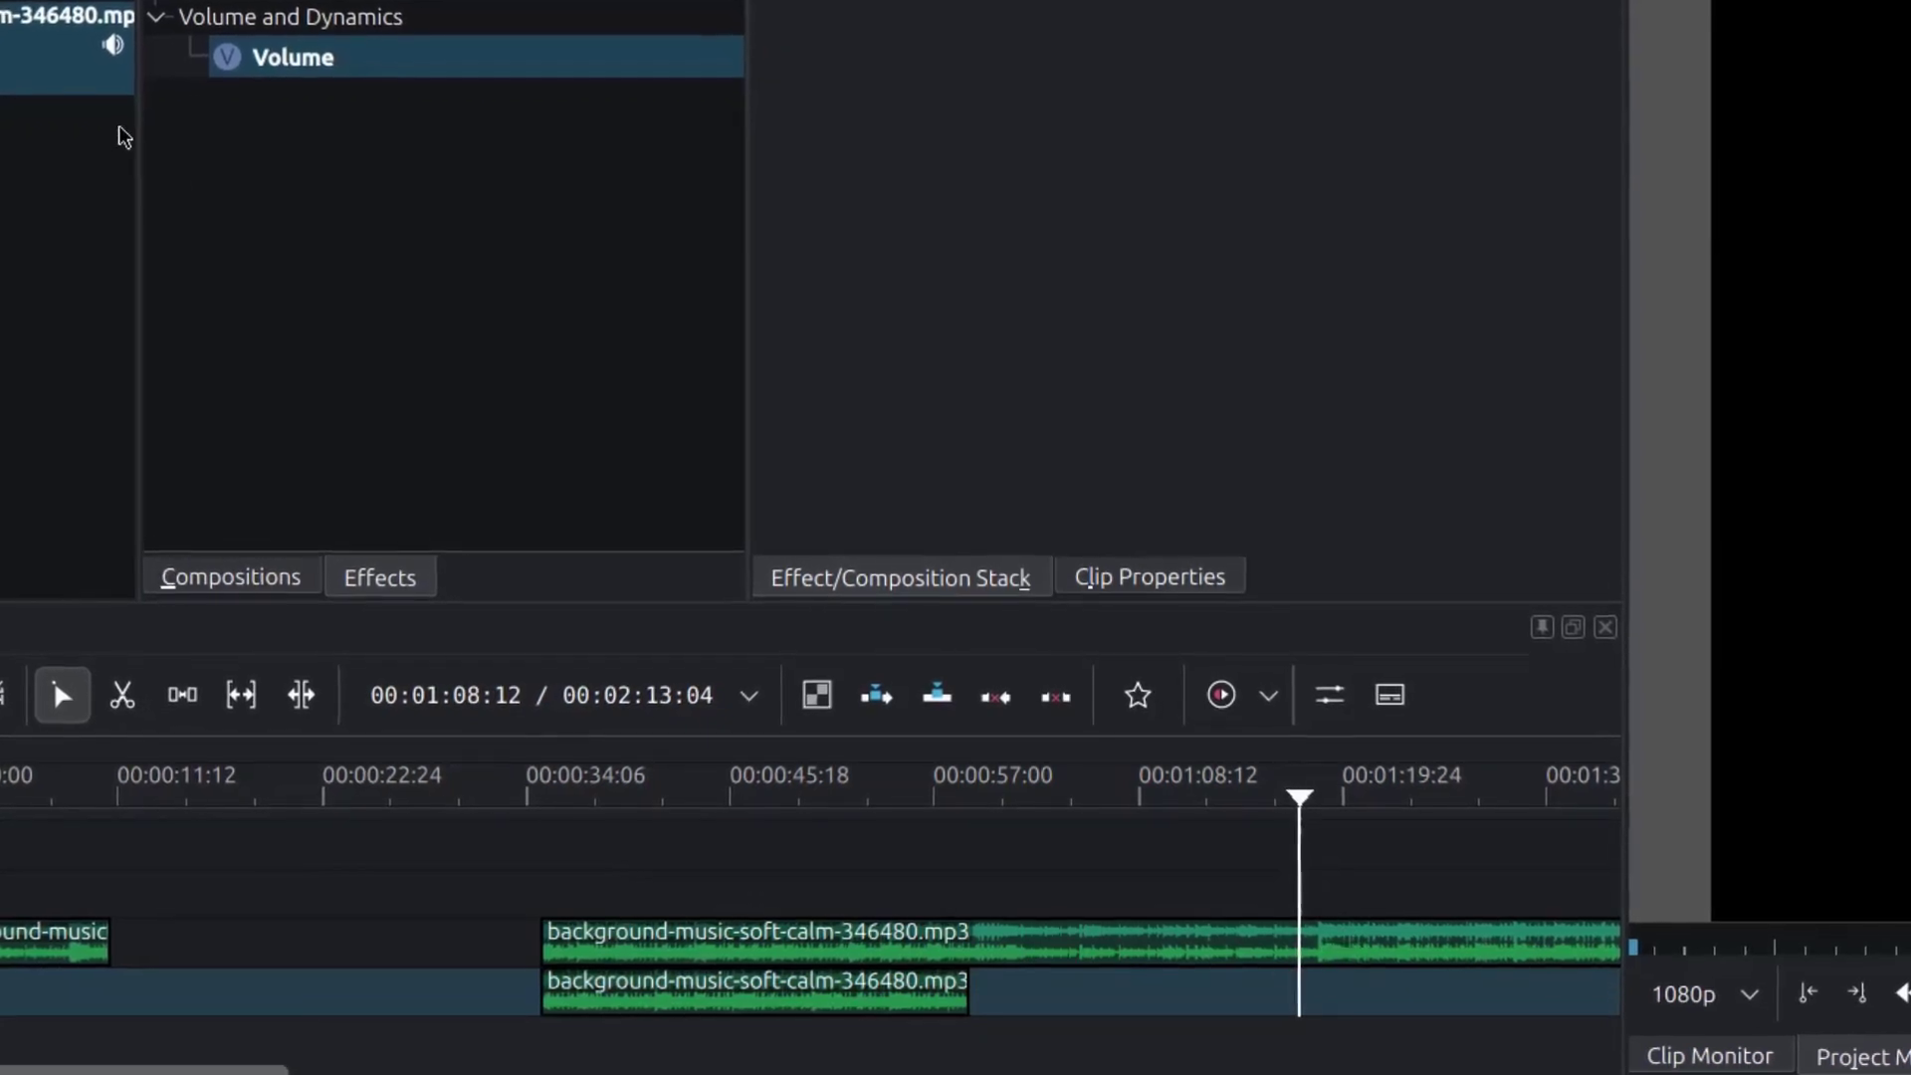
drag(244, 66, 1001, 931)
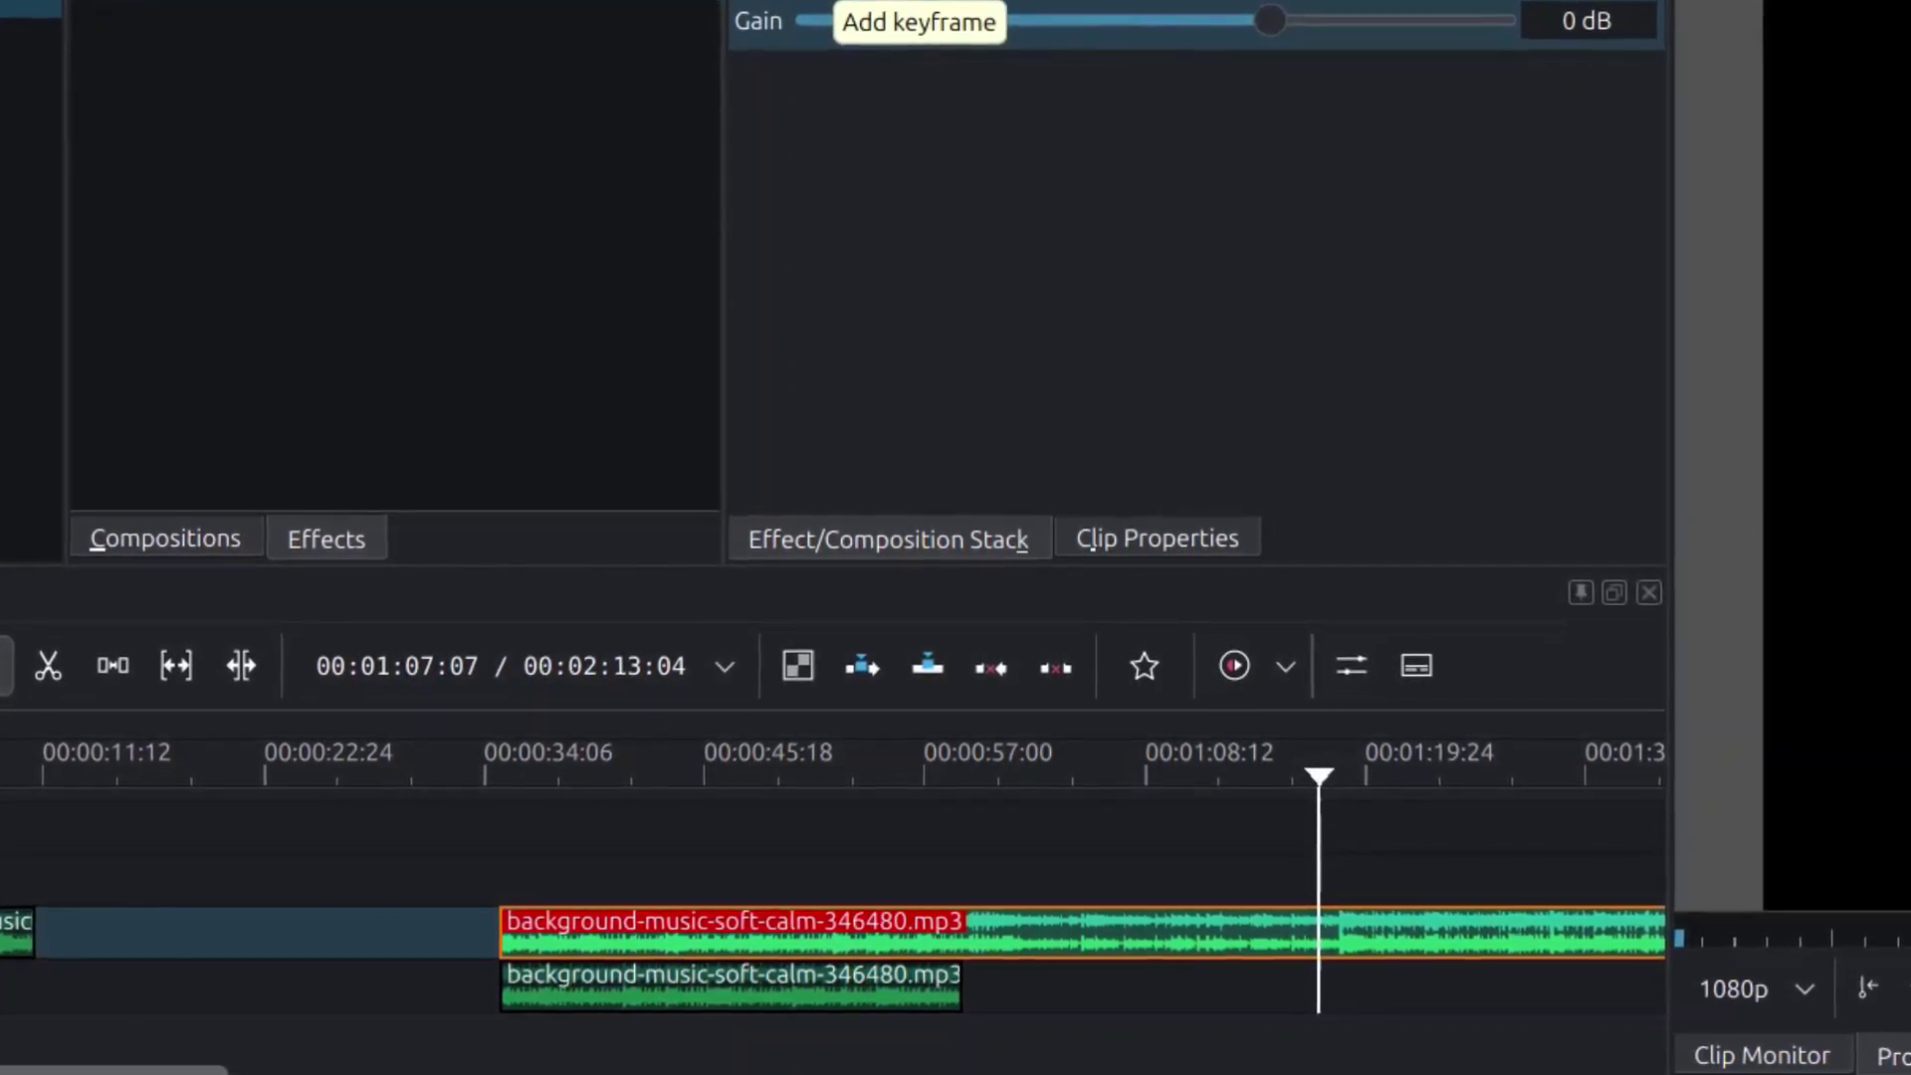
click(826, 2)
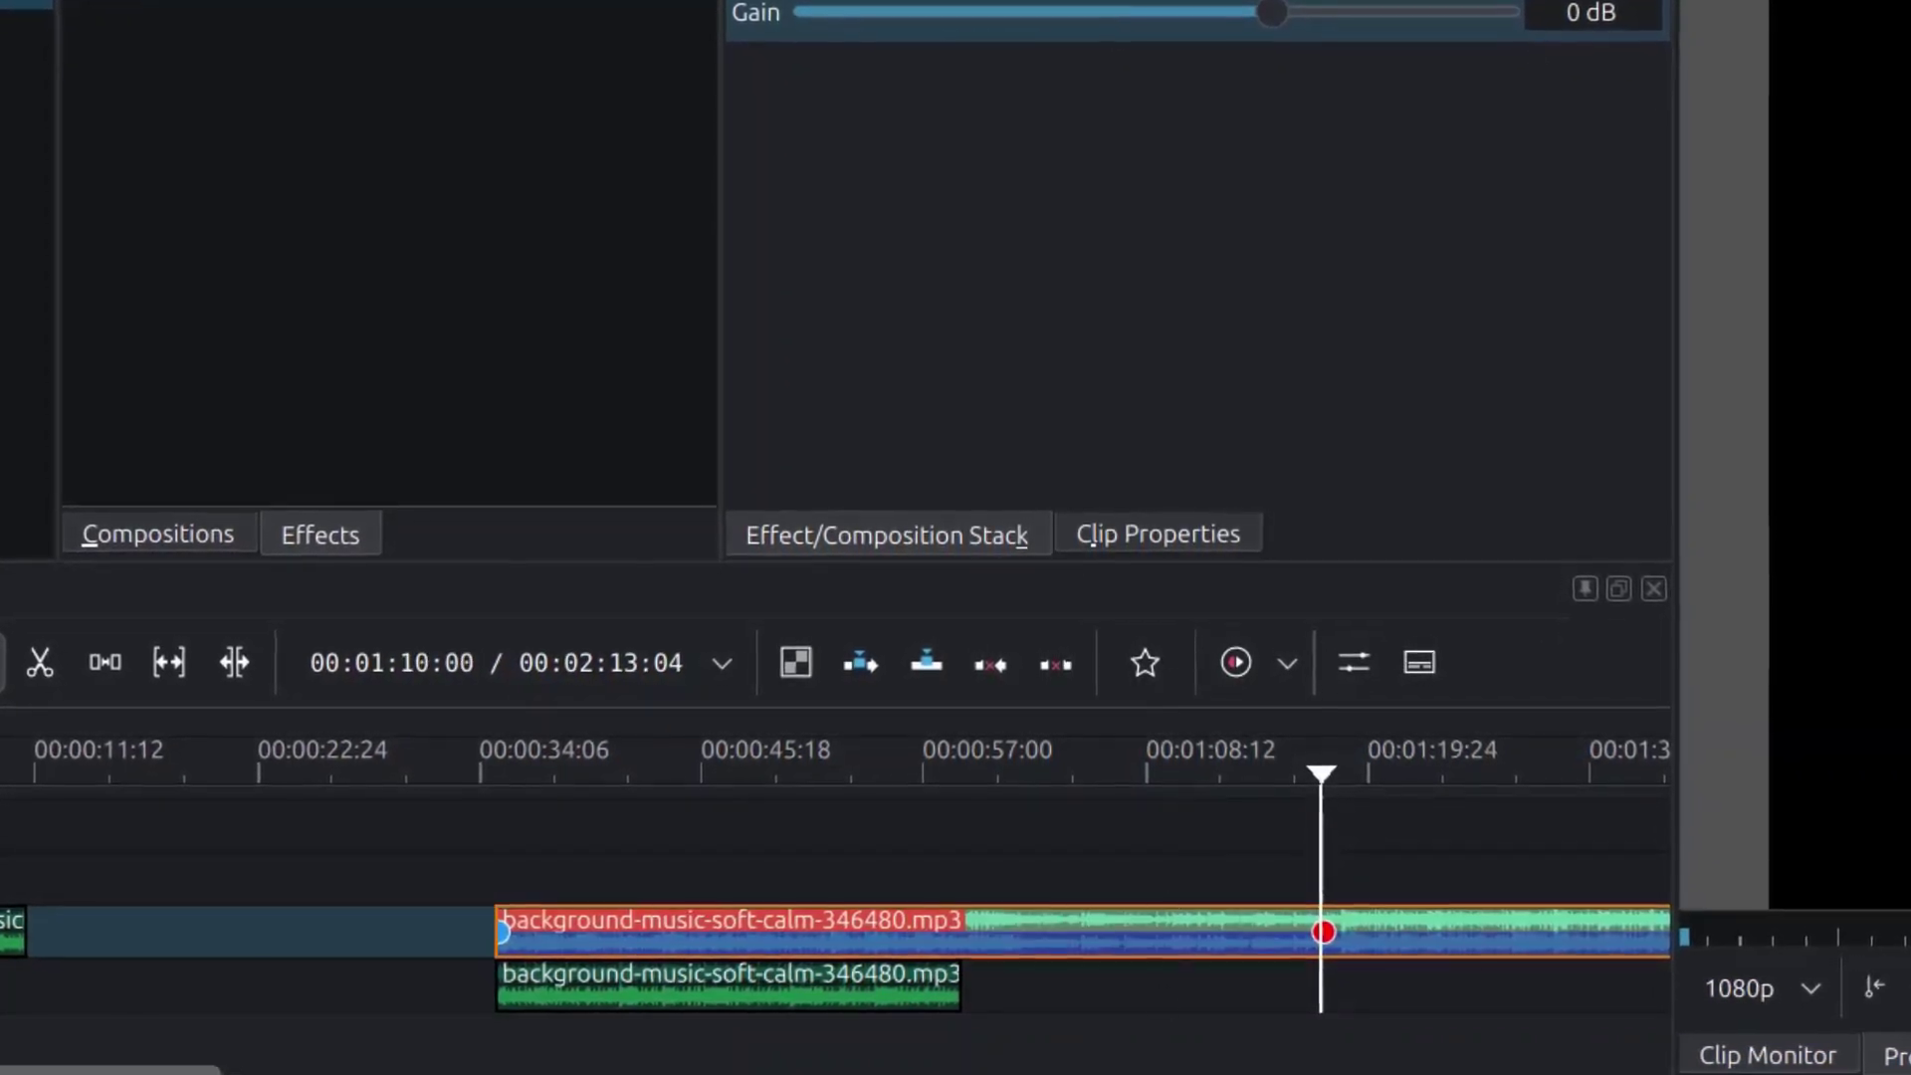
Step: Lower the volume keyframe at about 00:01:17 on the last A1 segment to about -41 dB
scroll(1219, 993, right, 5)
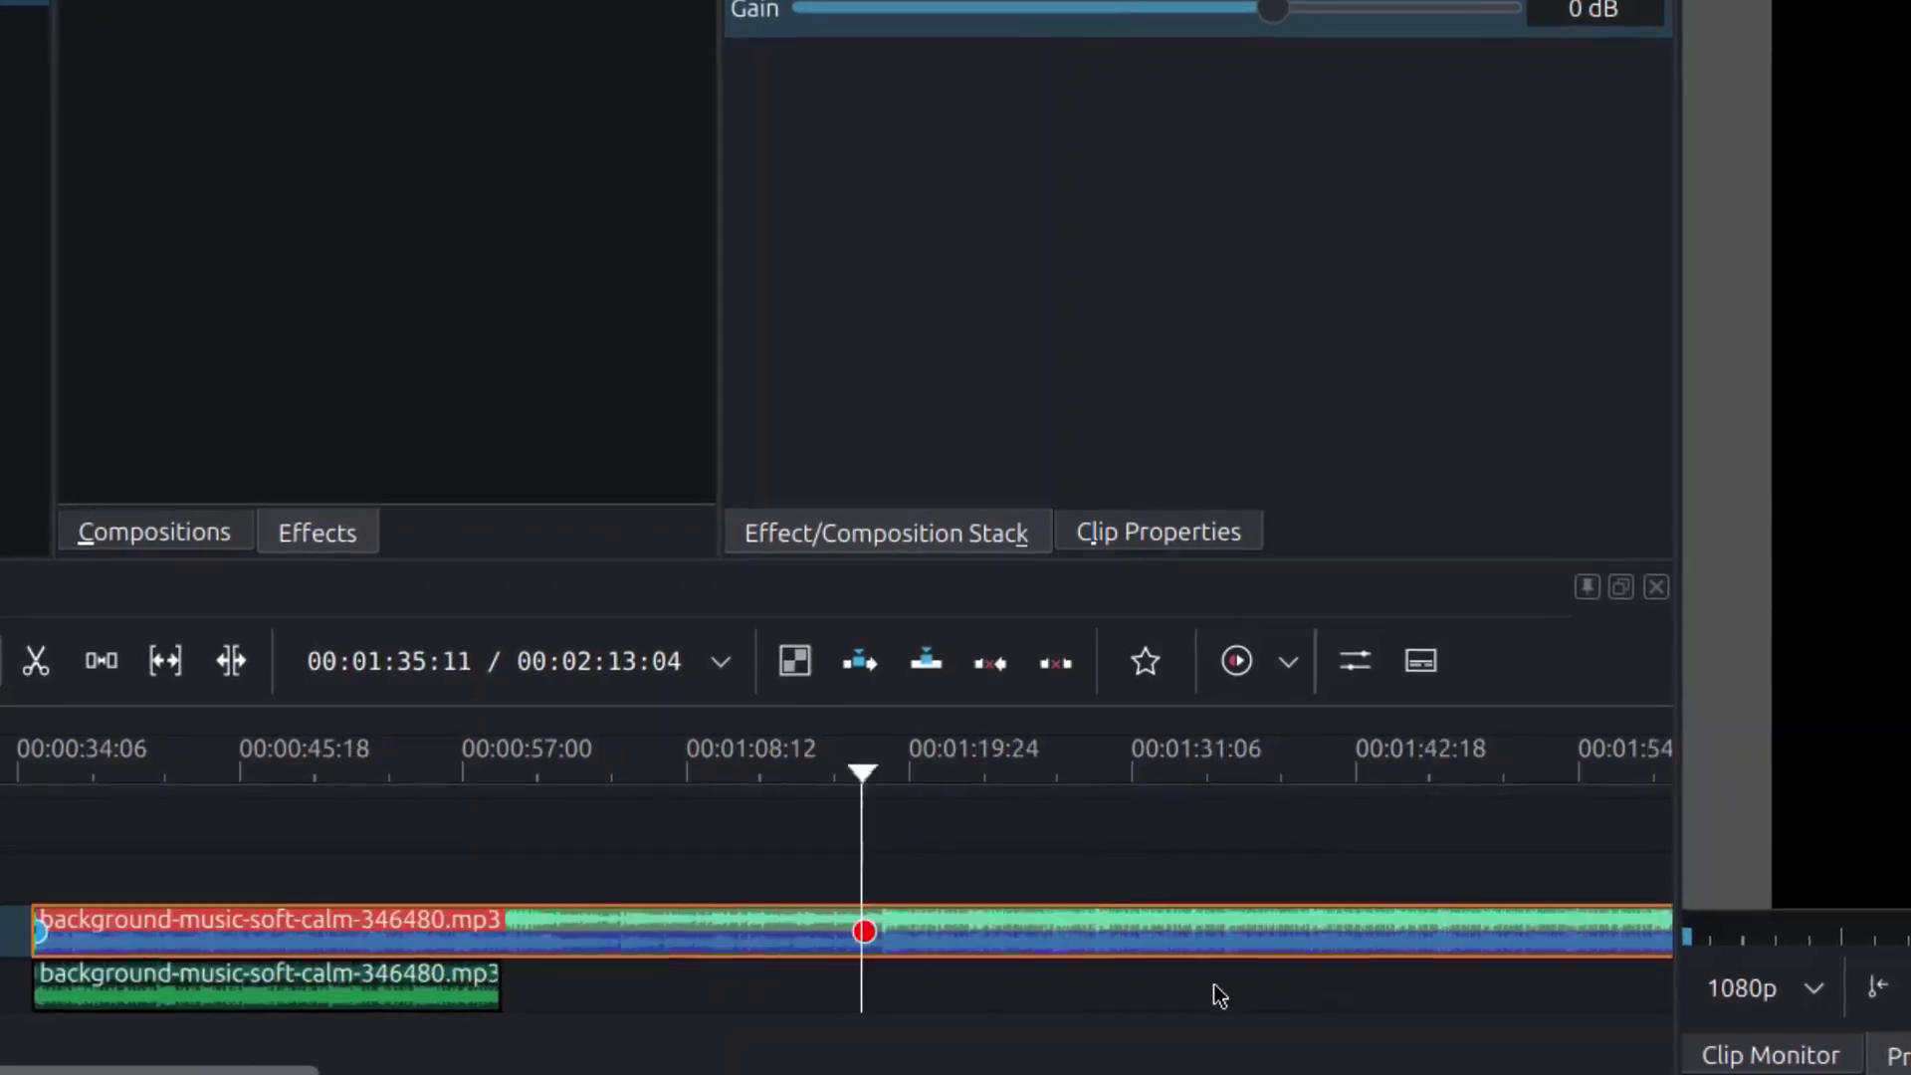
scroll(1219, 995, right, 3)
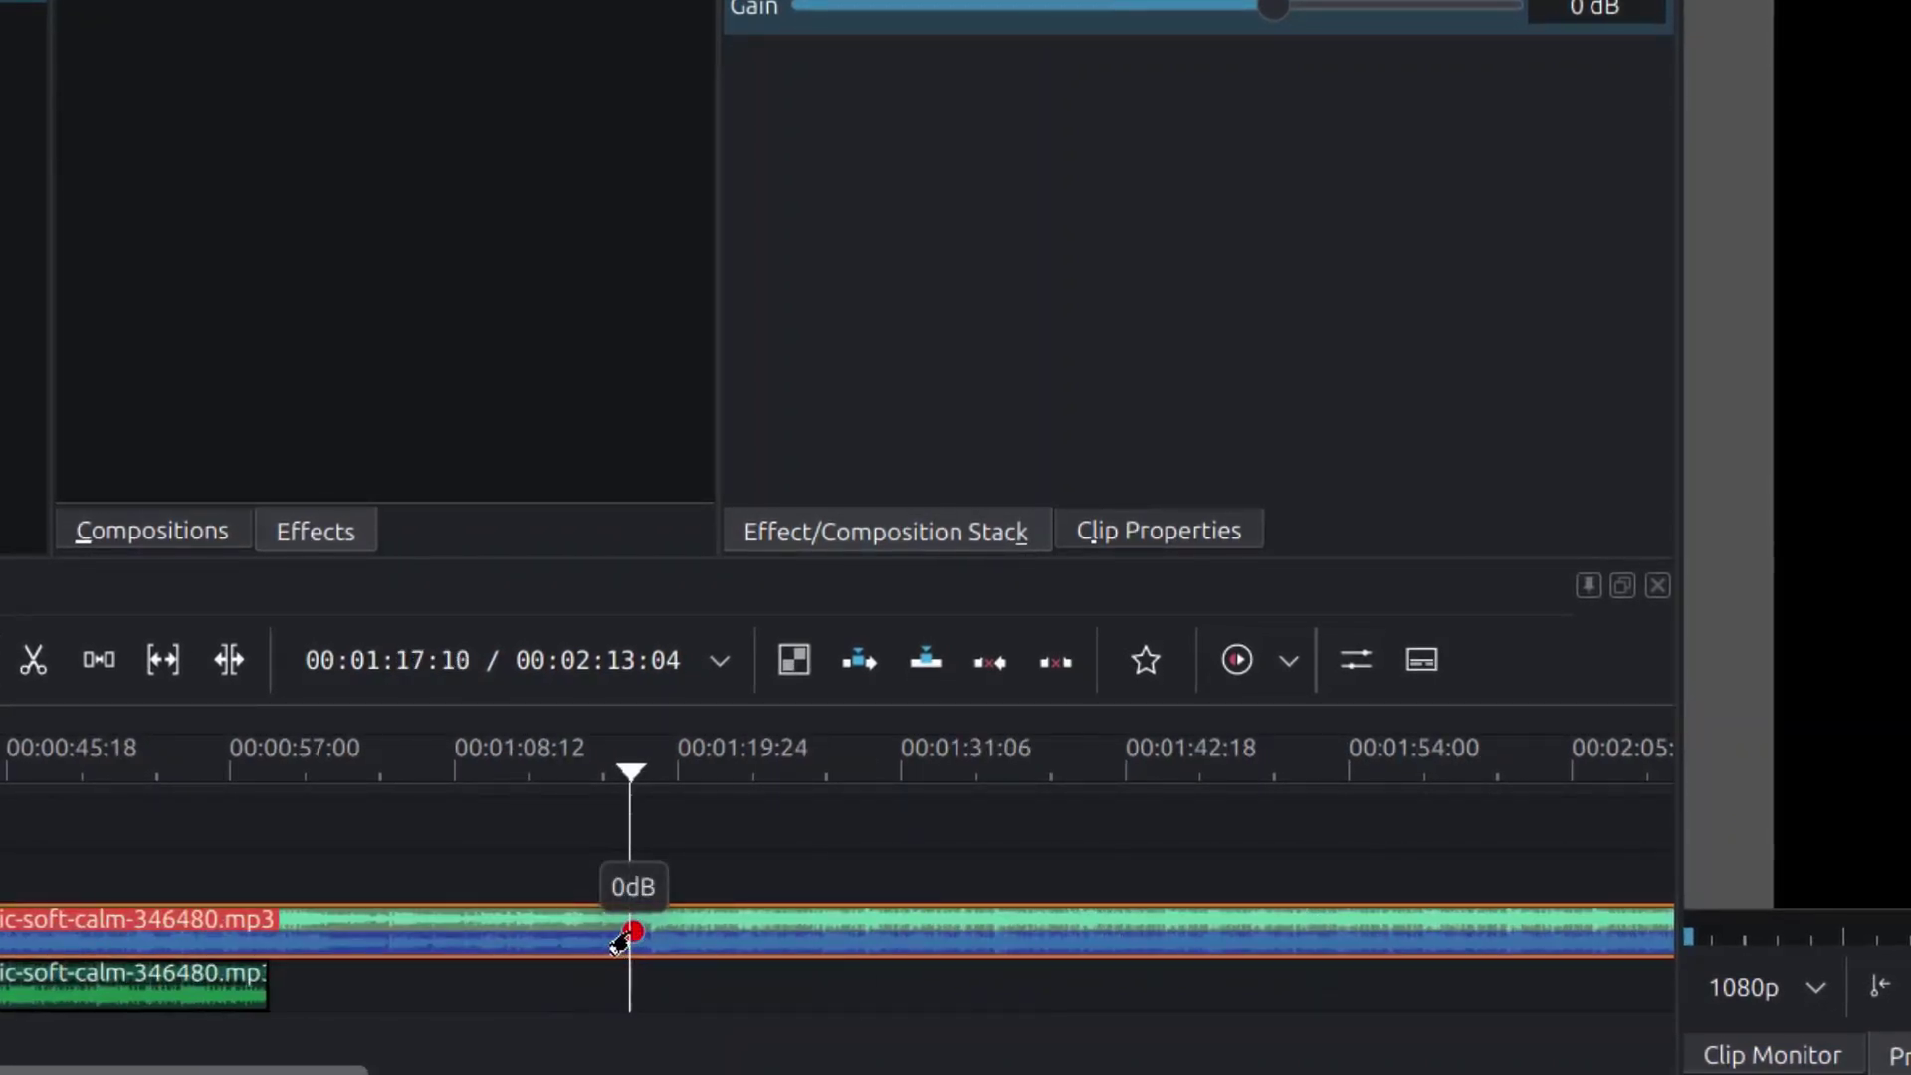
scroll(703, 982, left, 5)
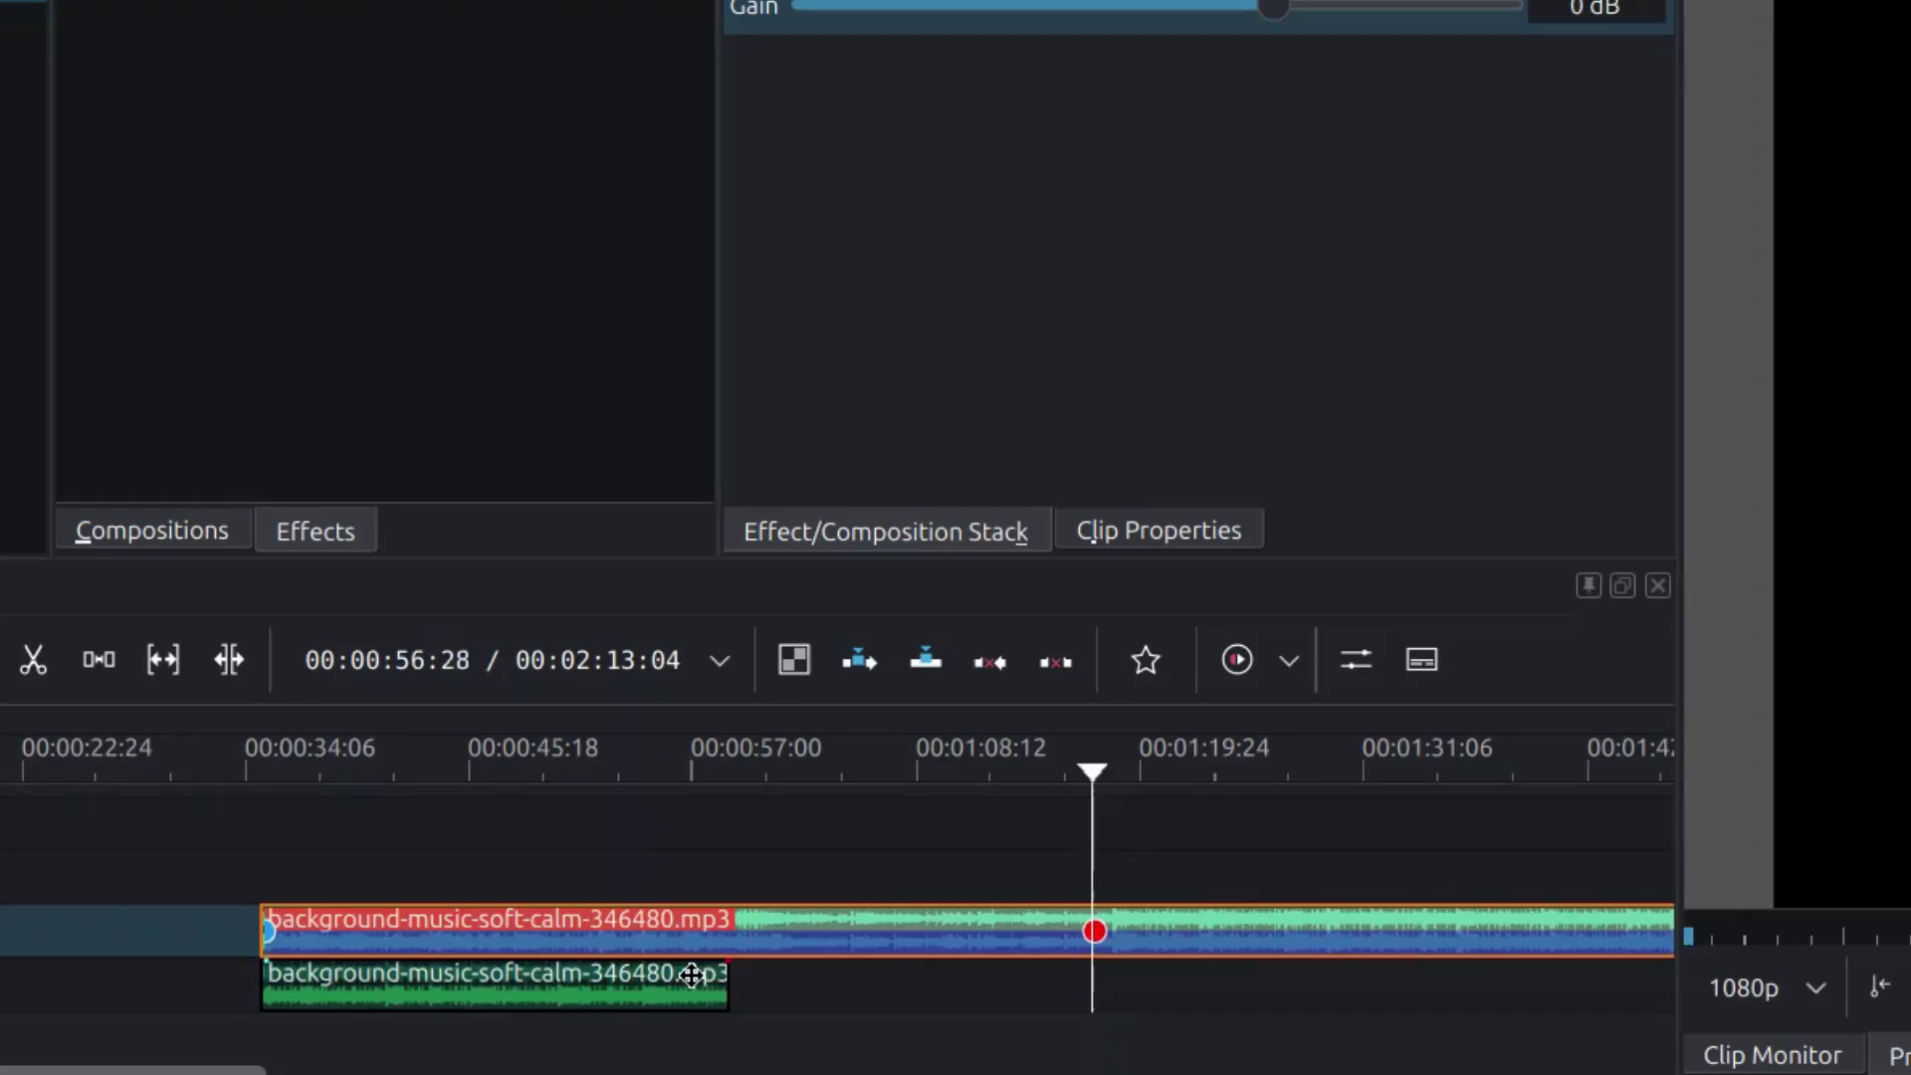
click(1087, 937)
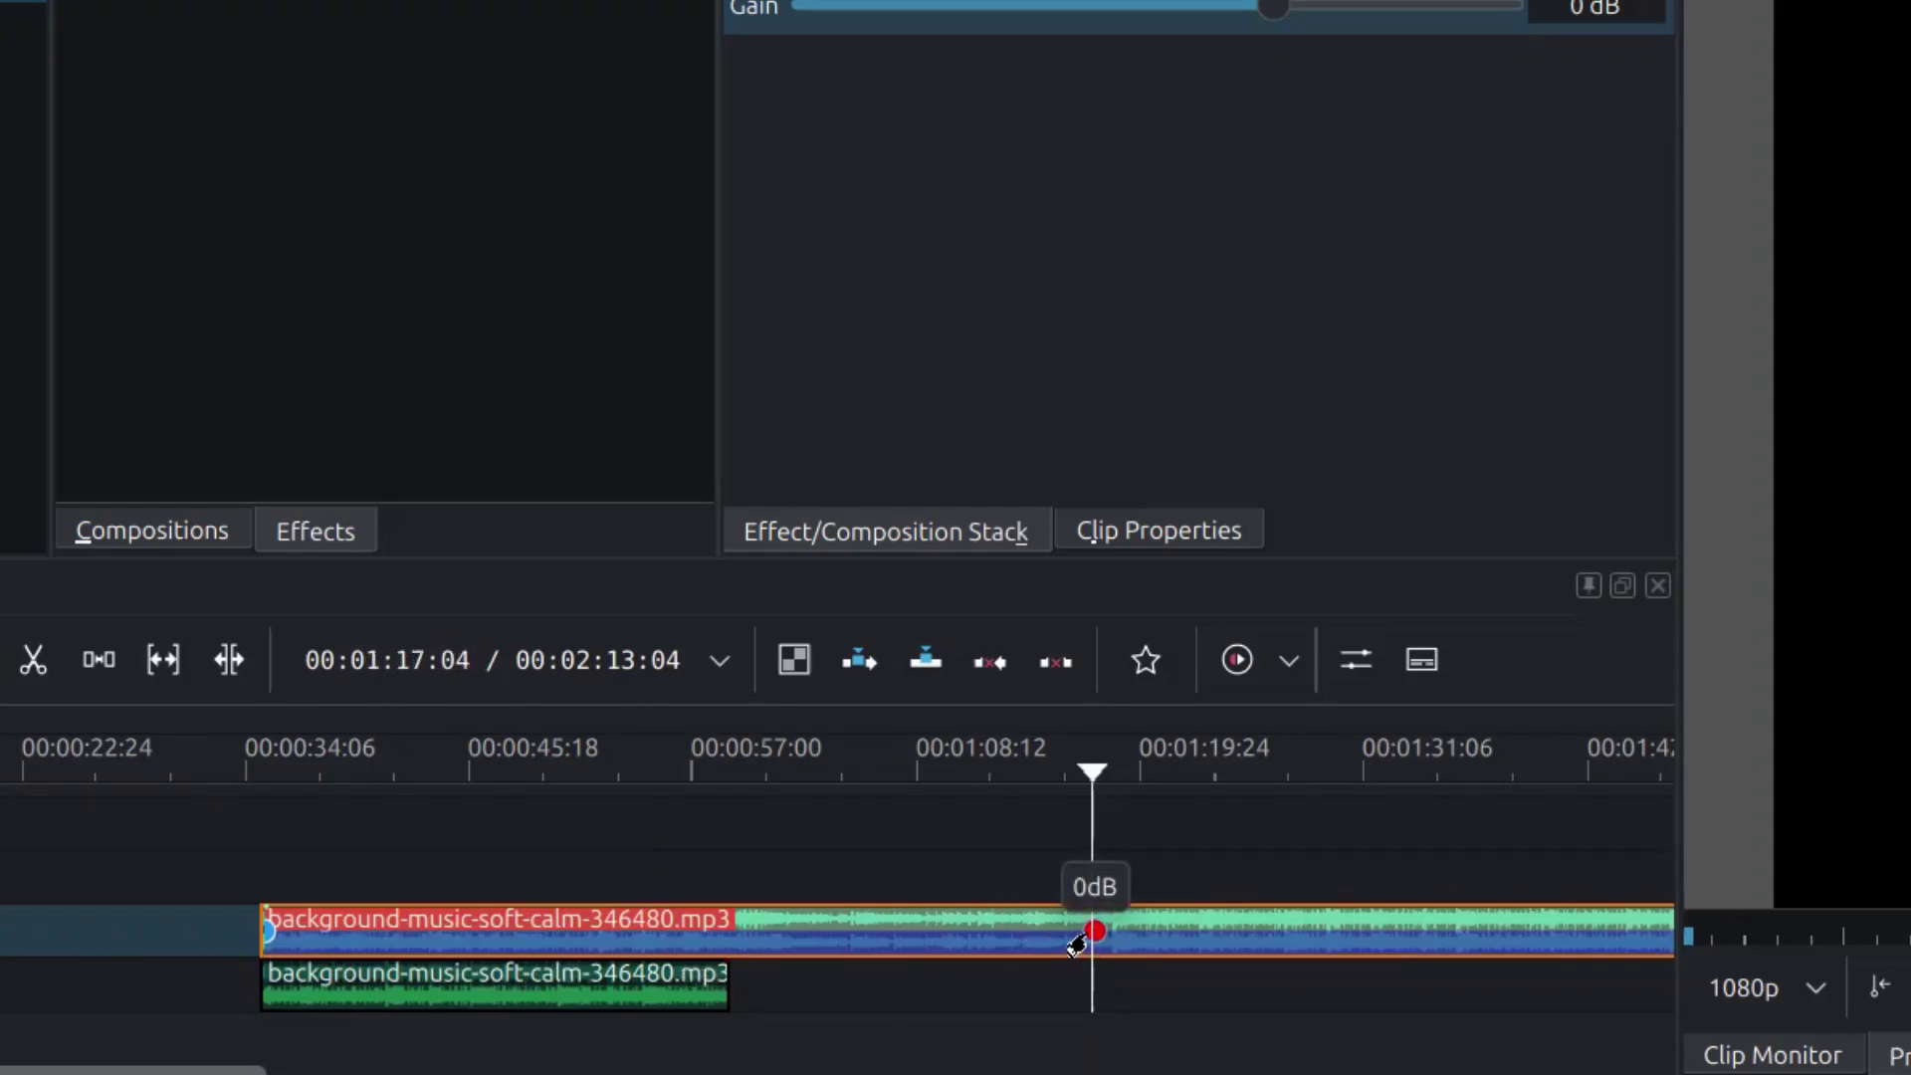
drag(1082, 940, 1085, 966)
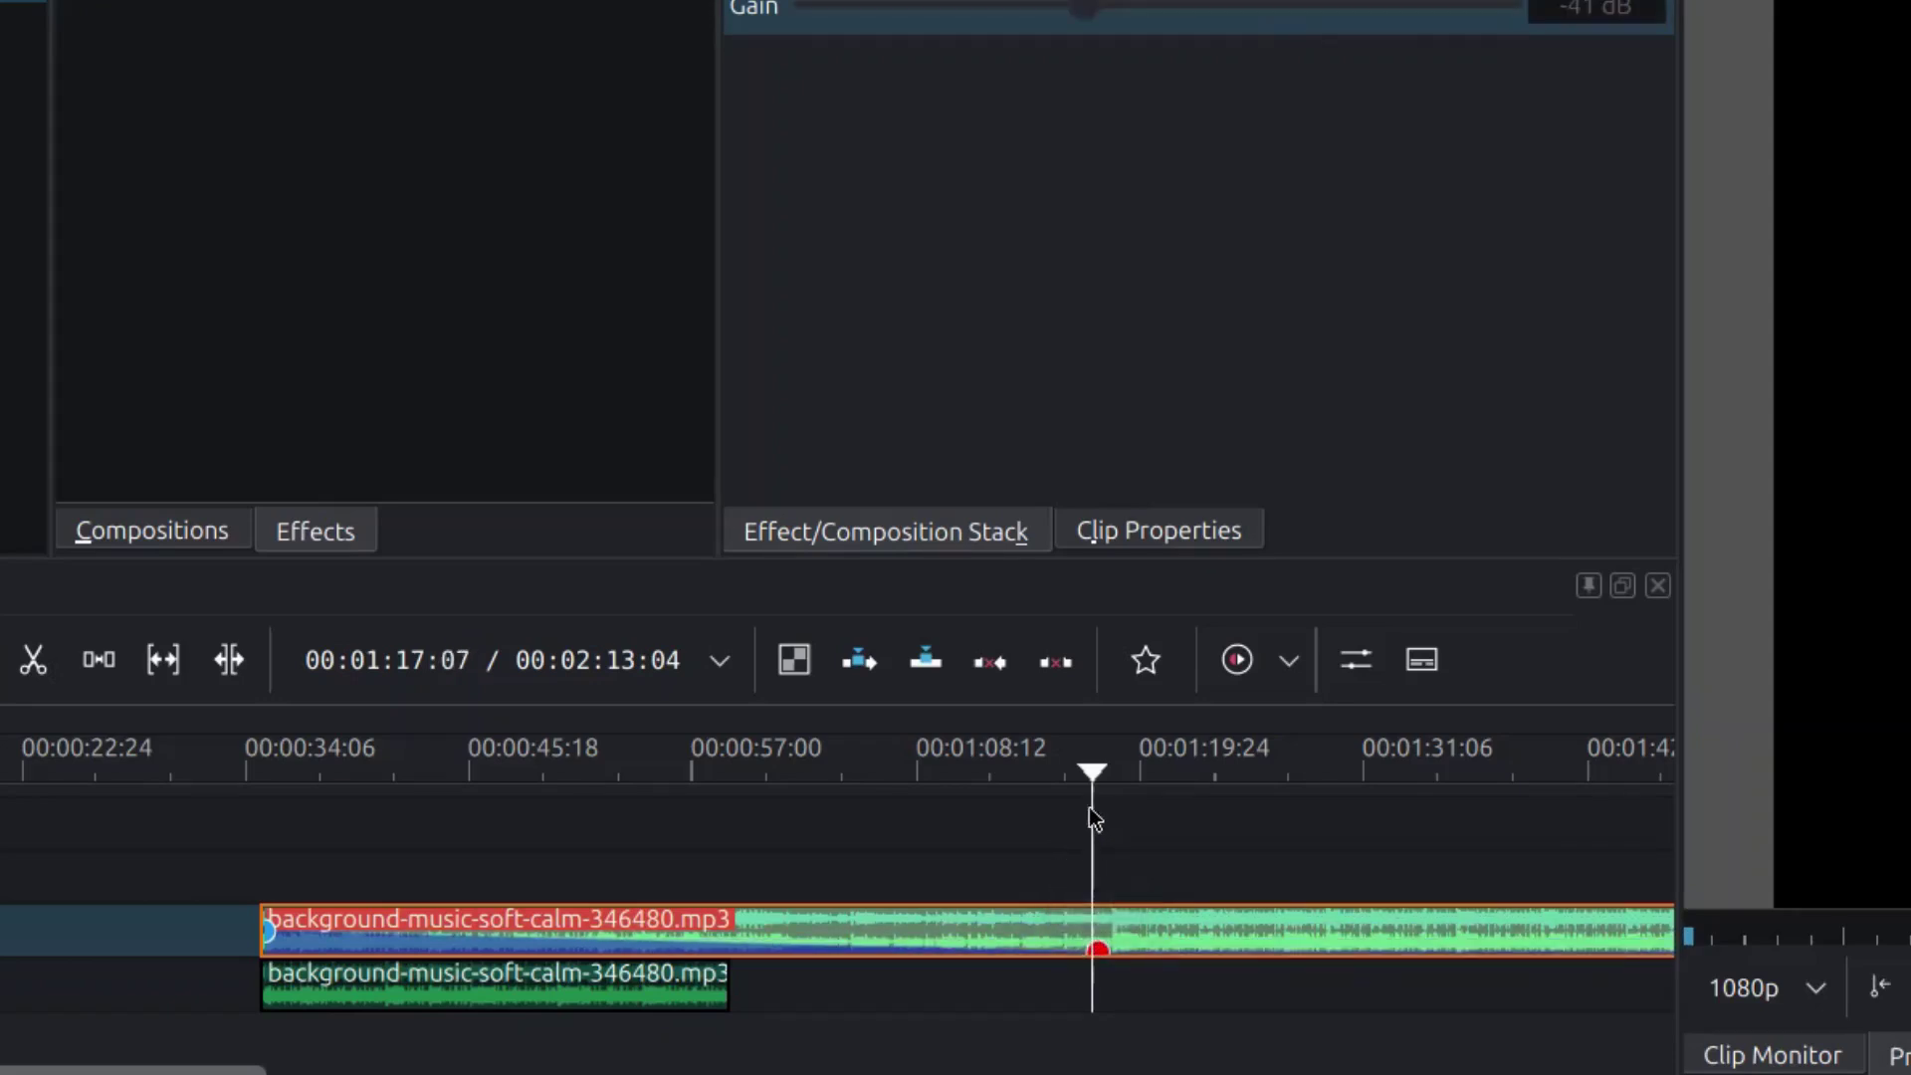
Step: Scrub the playhead back and forth along the volume fade before the lowered A1 keyframe
drag(1095, 771, 777, 808)
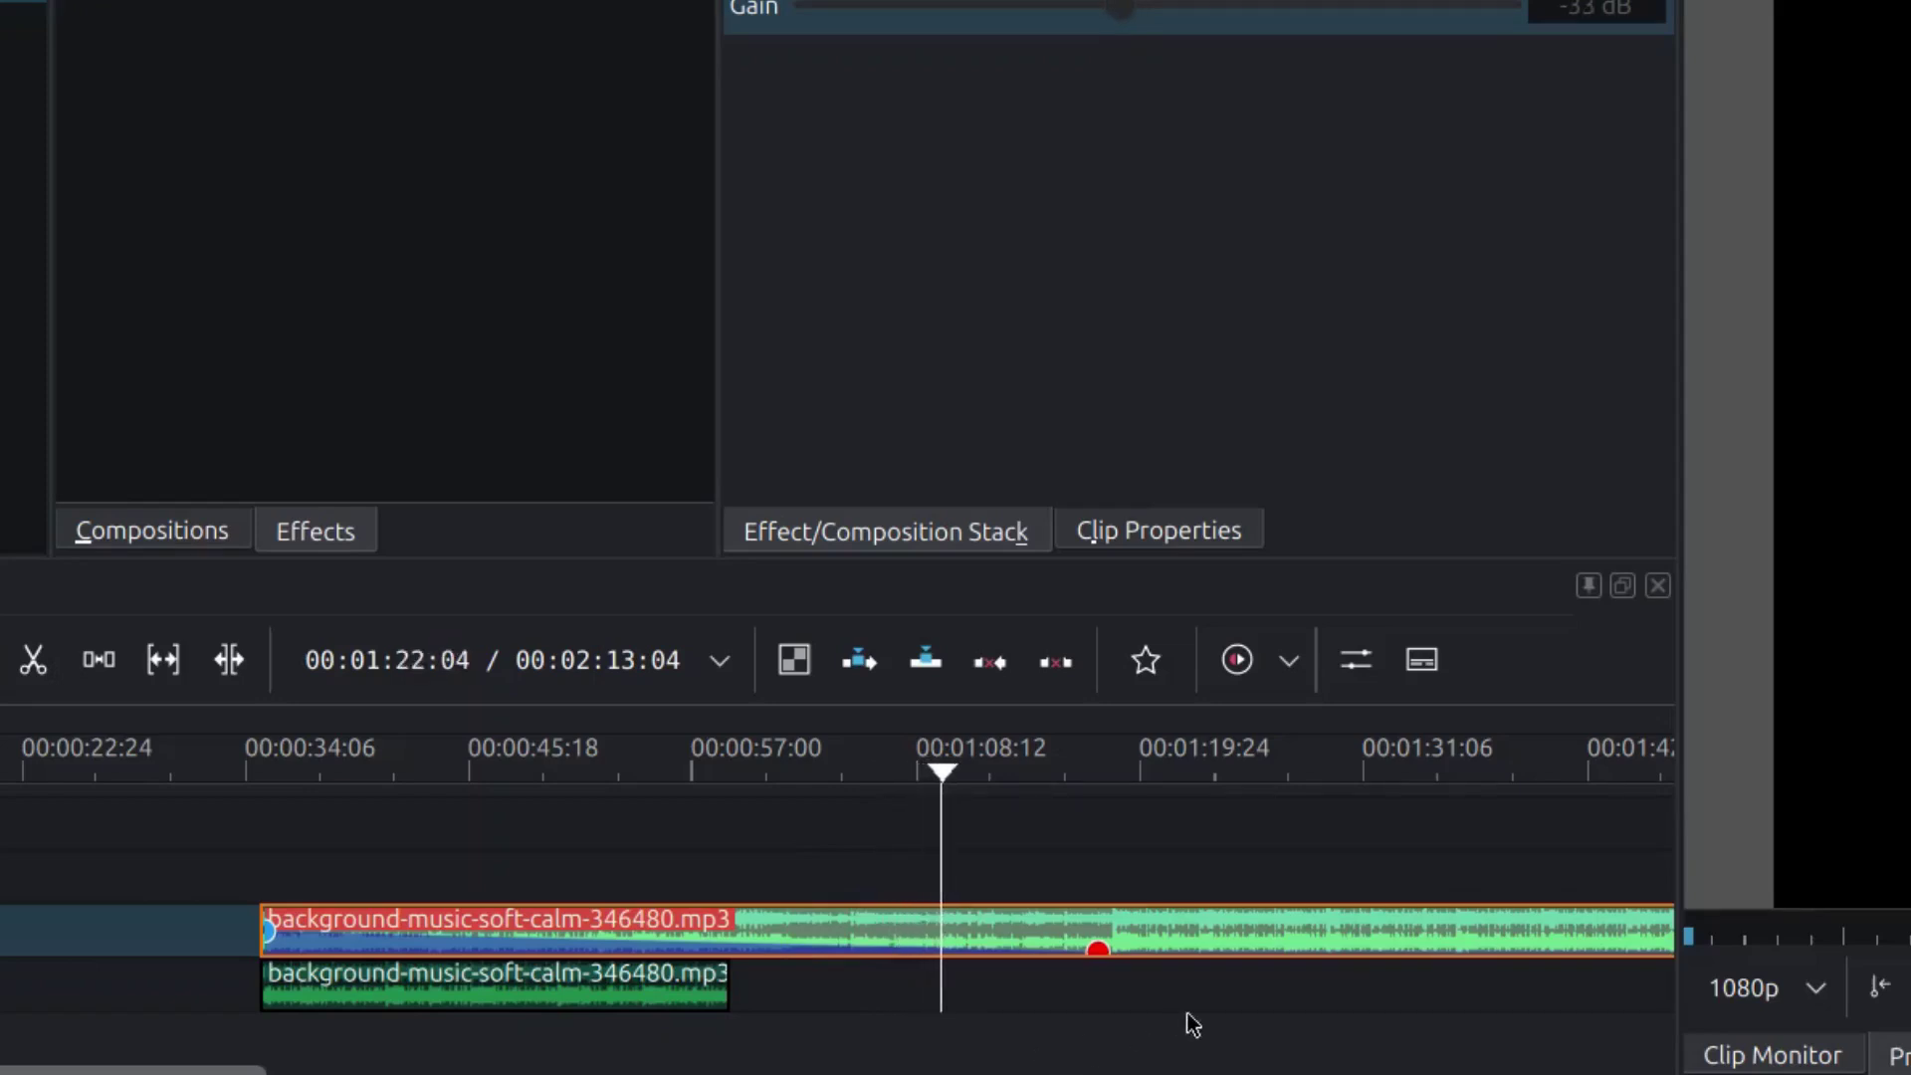
scroll(1209, 1041, down, 3)
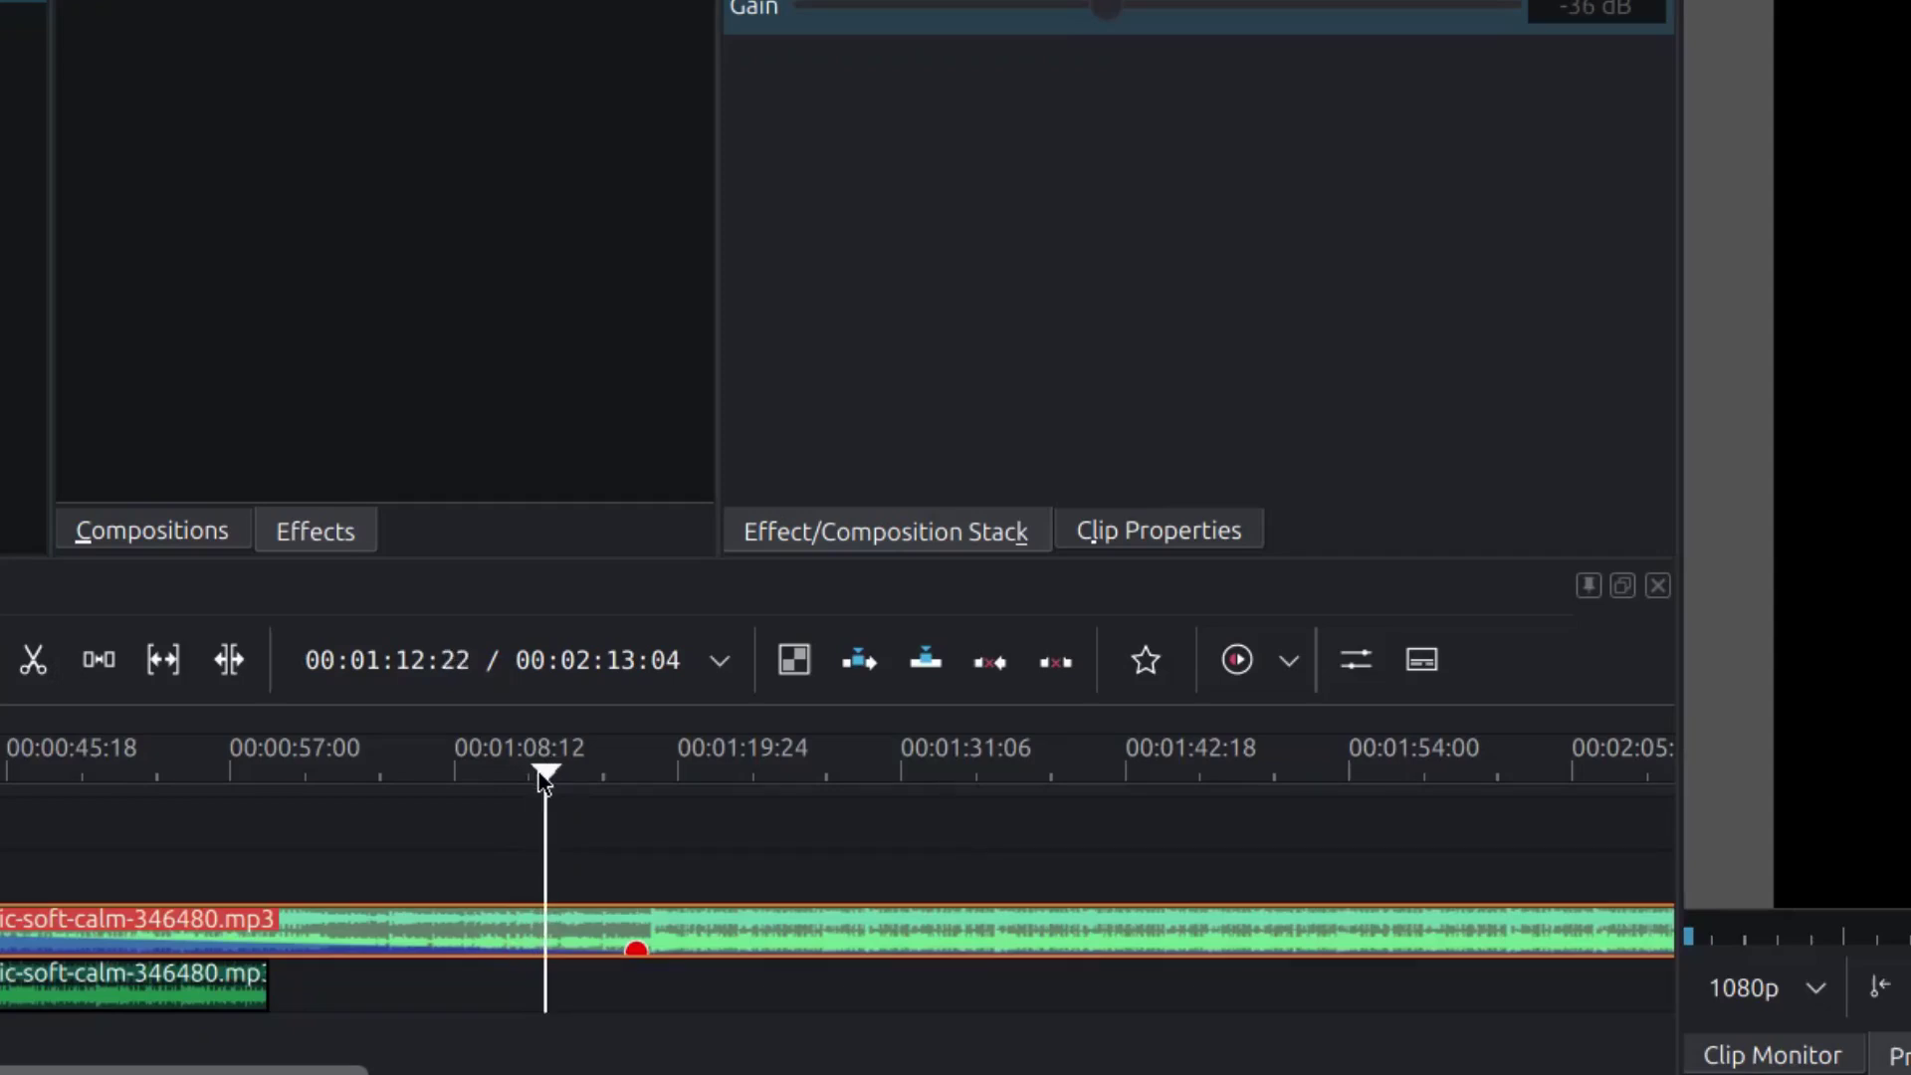
drag(576, 782, 637, 806)
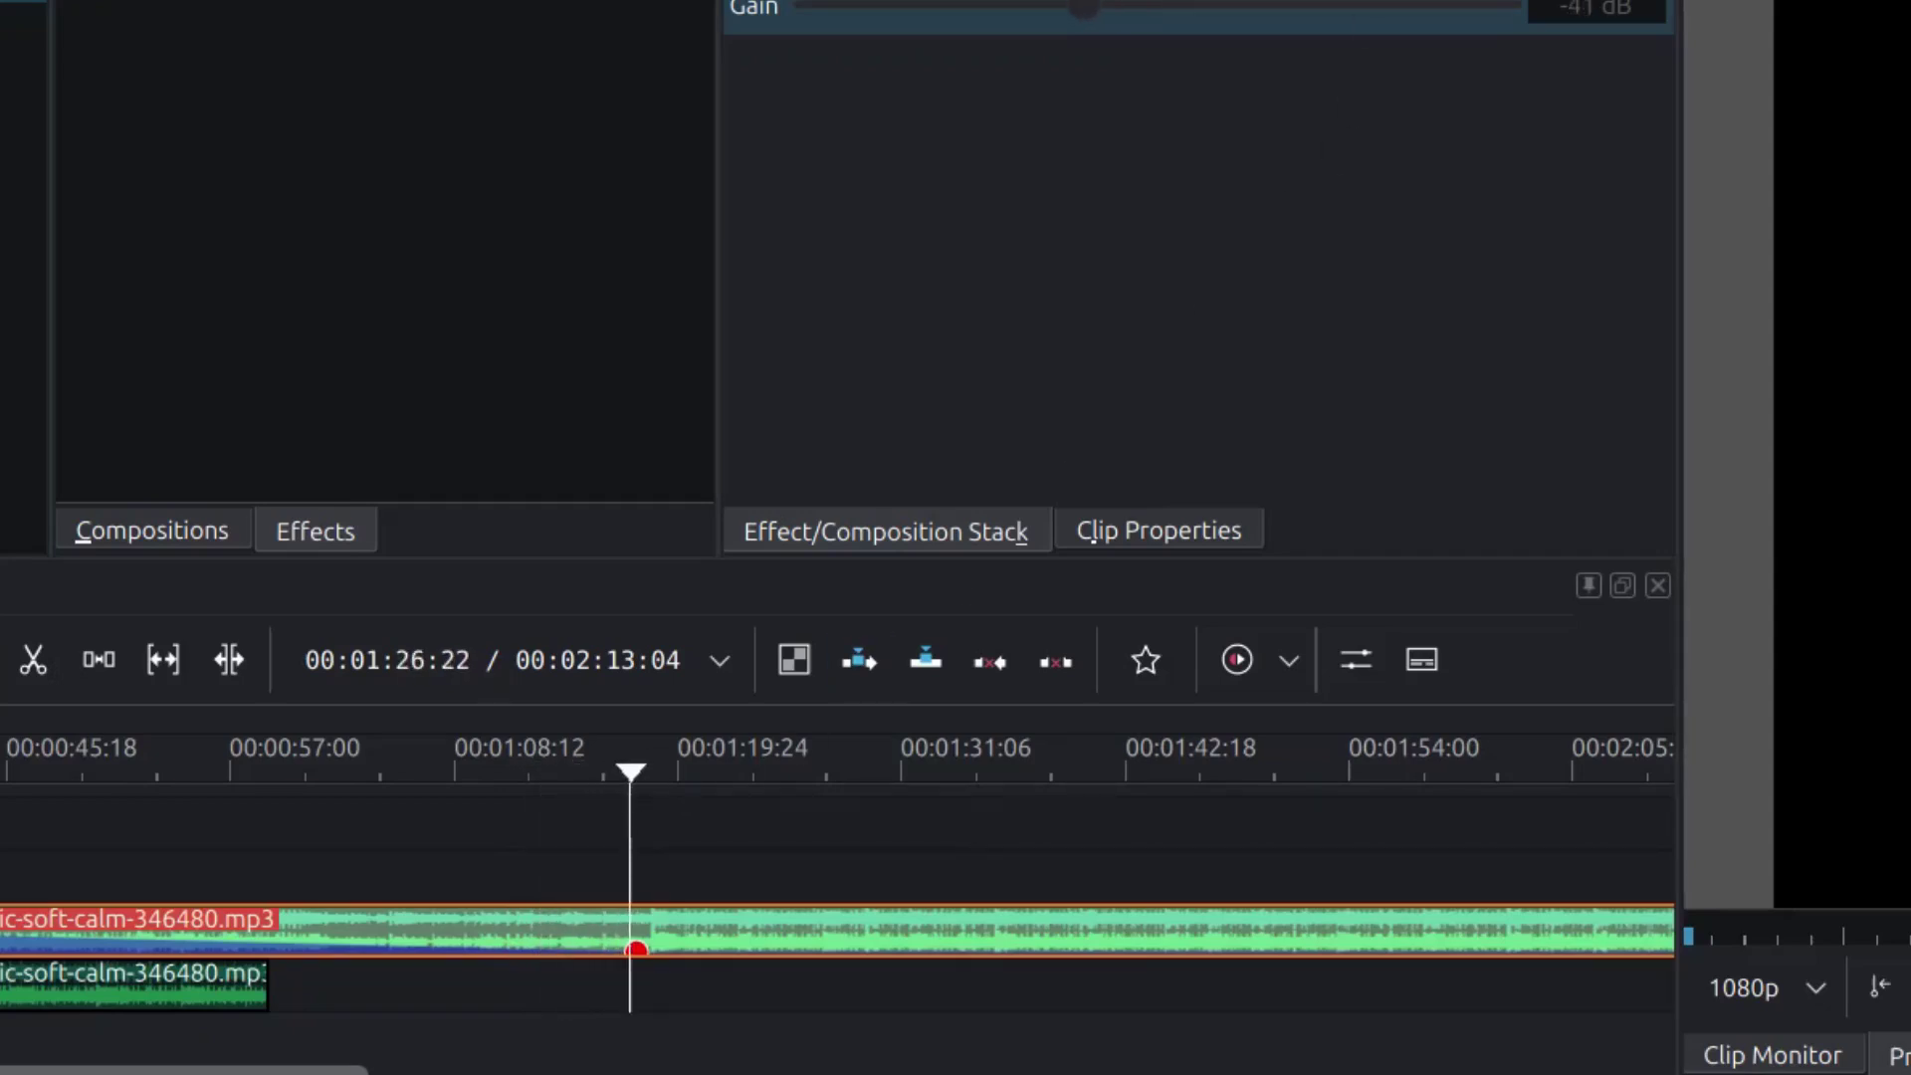
Step: Add a volume keyframe at about 00:01:24 on the last A1 segment, raise it to about 13 dB, and reselect the segment
click(754, 773)
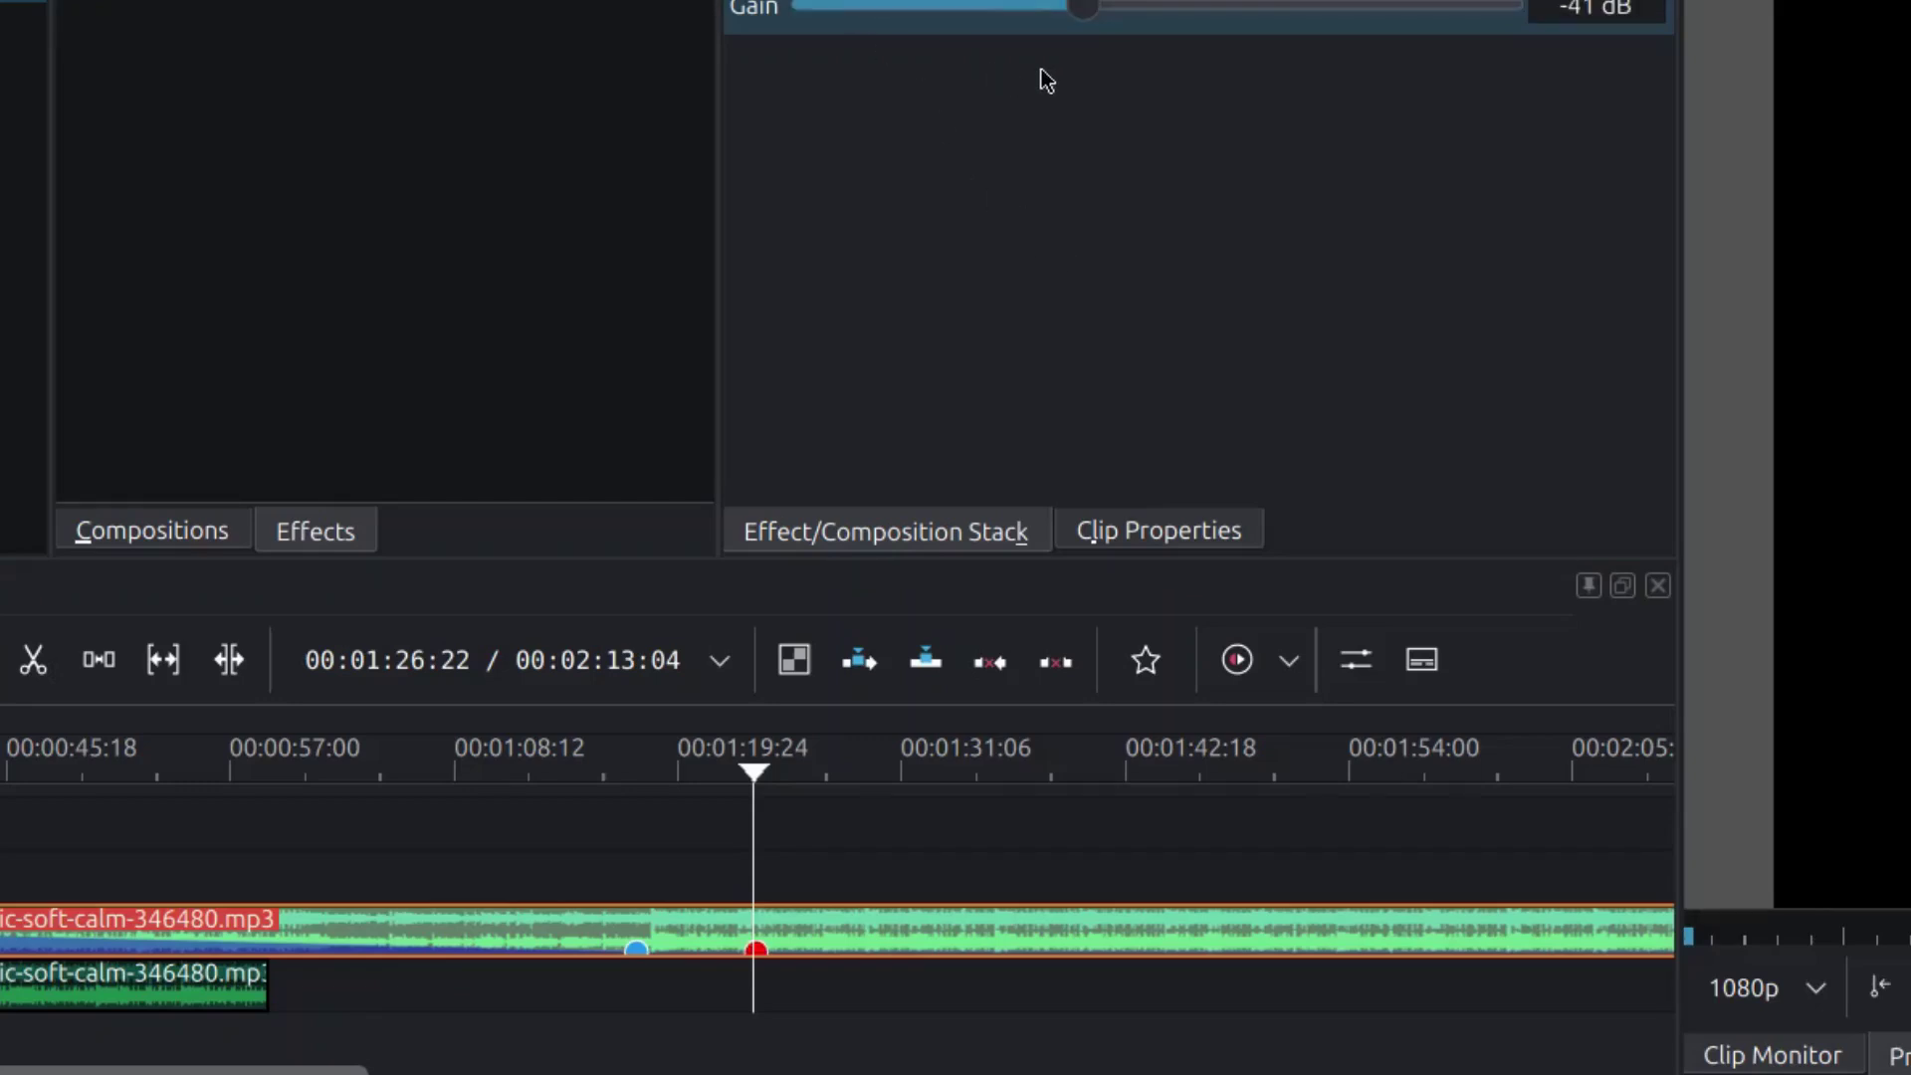
drag(754, 955, 753, 926)
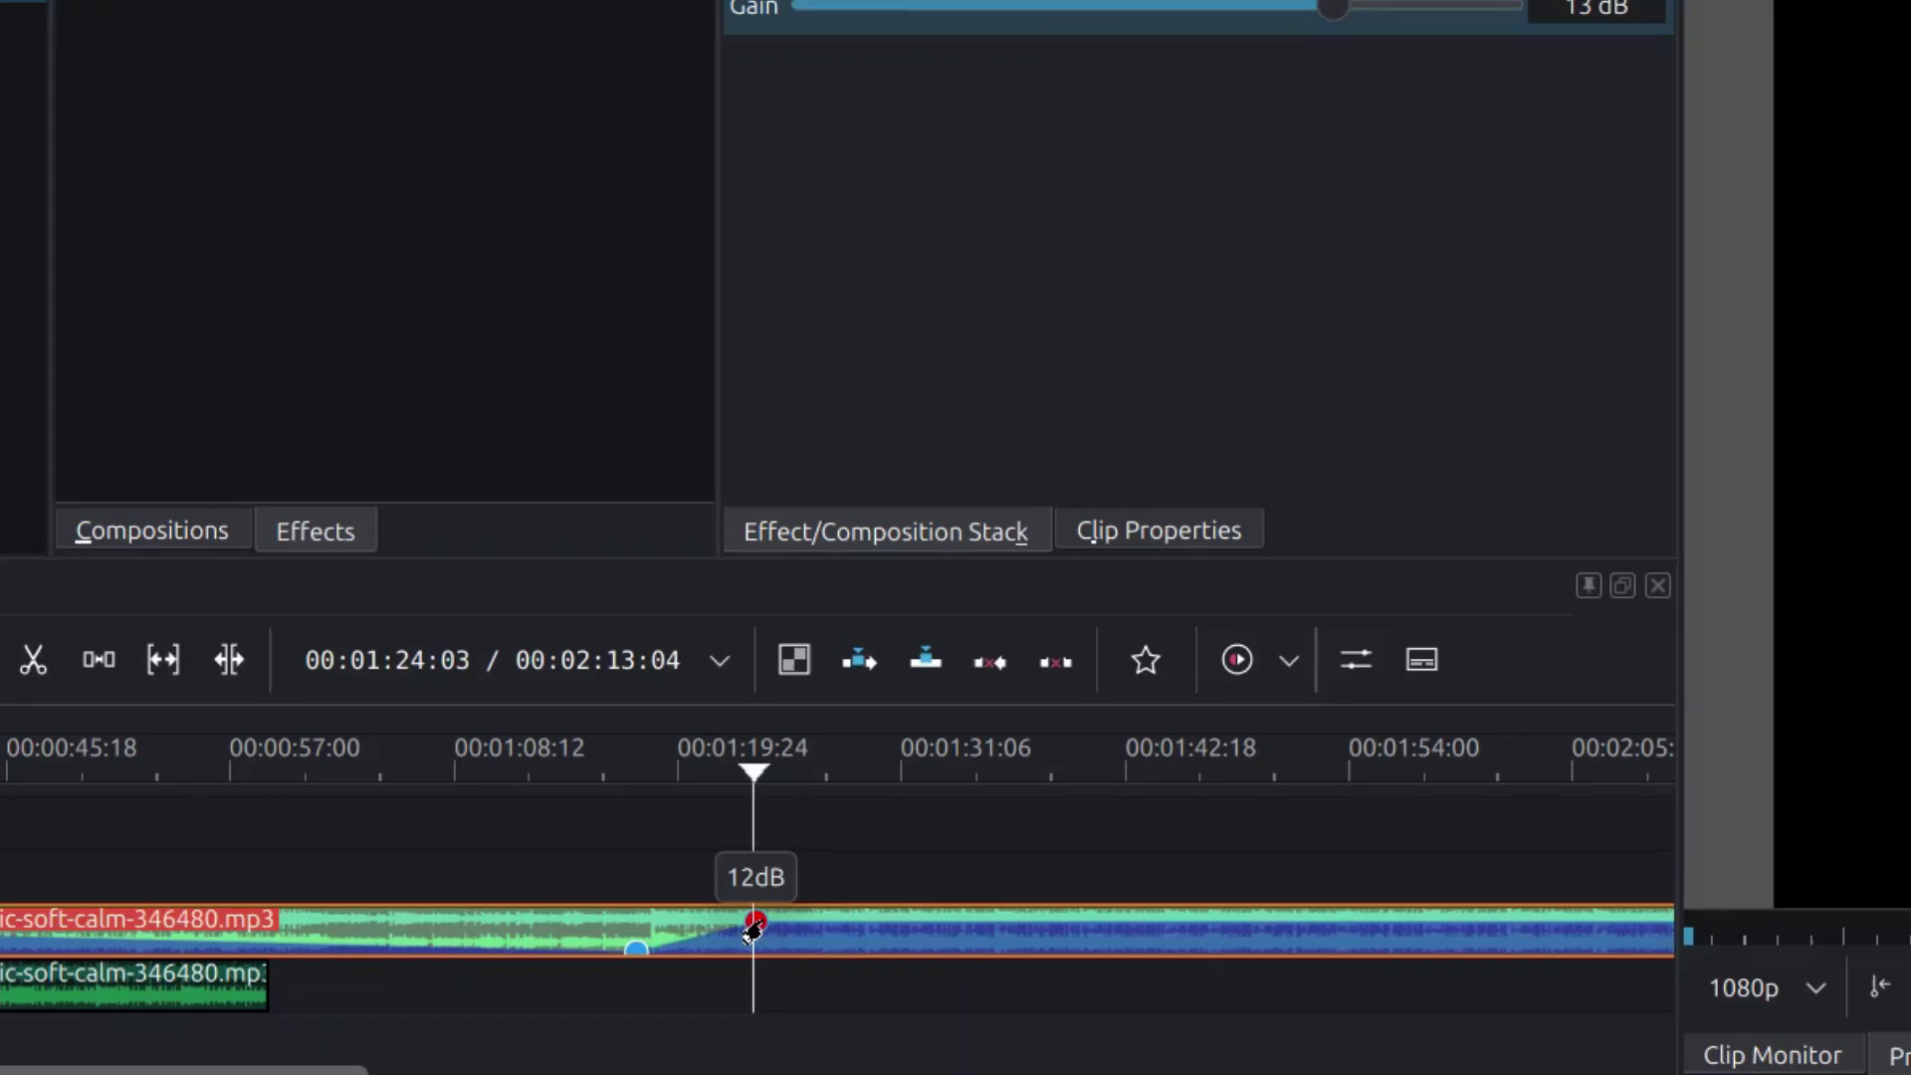
click(638, 901)
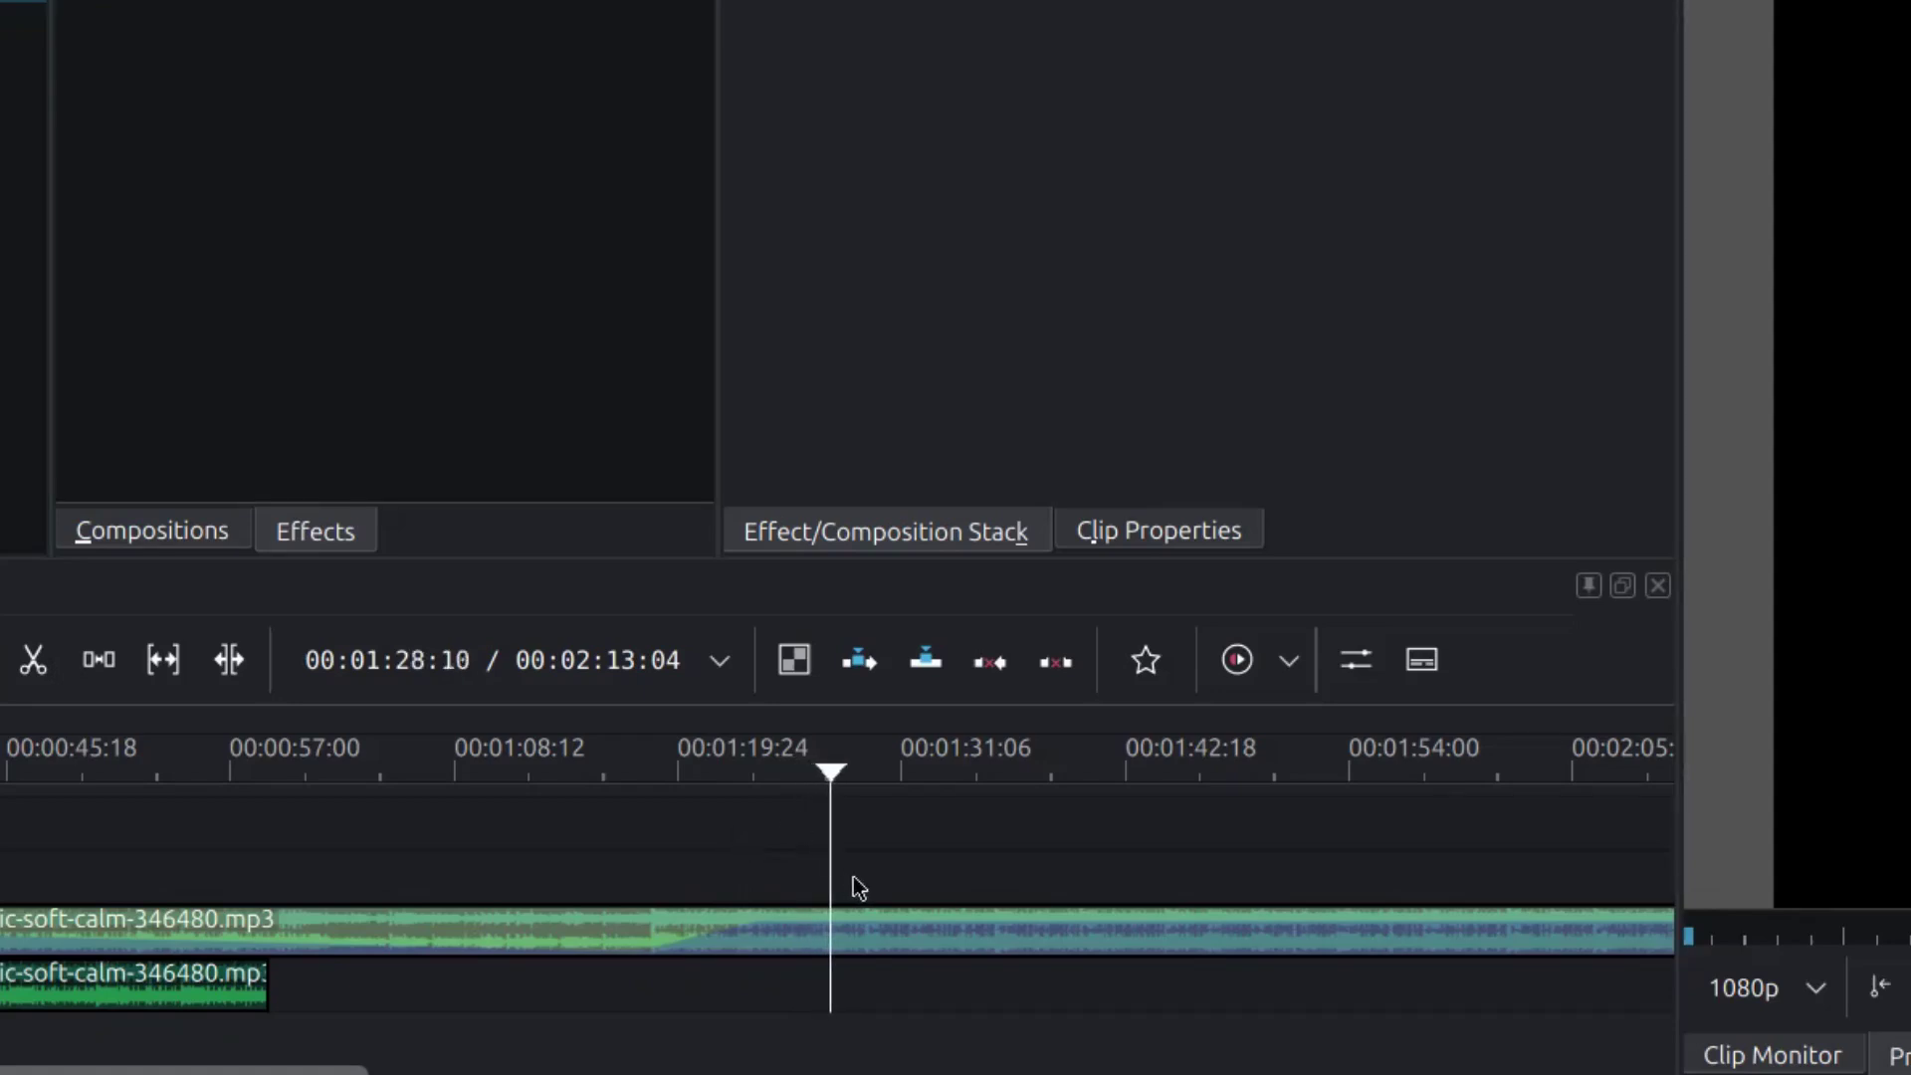
click(888, 940)
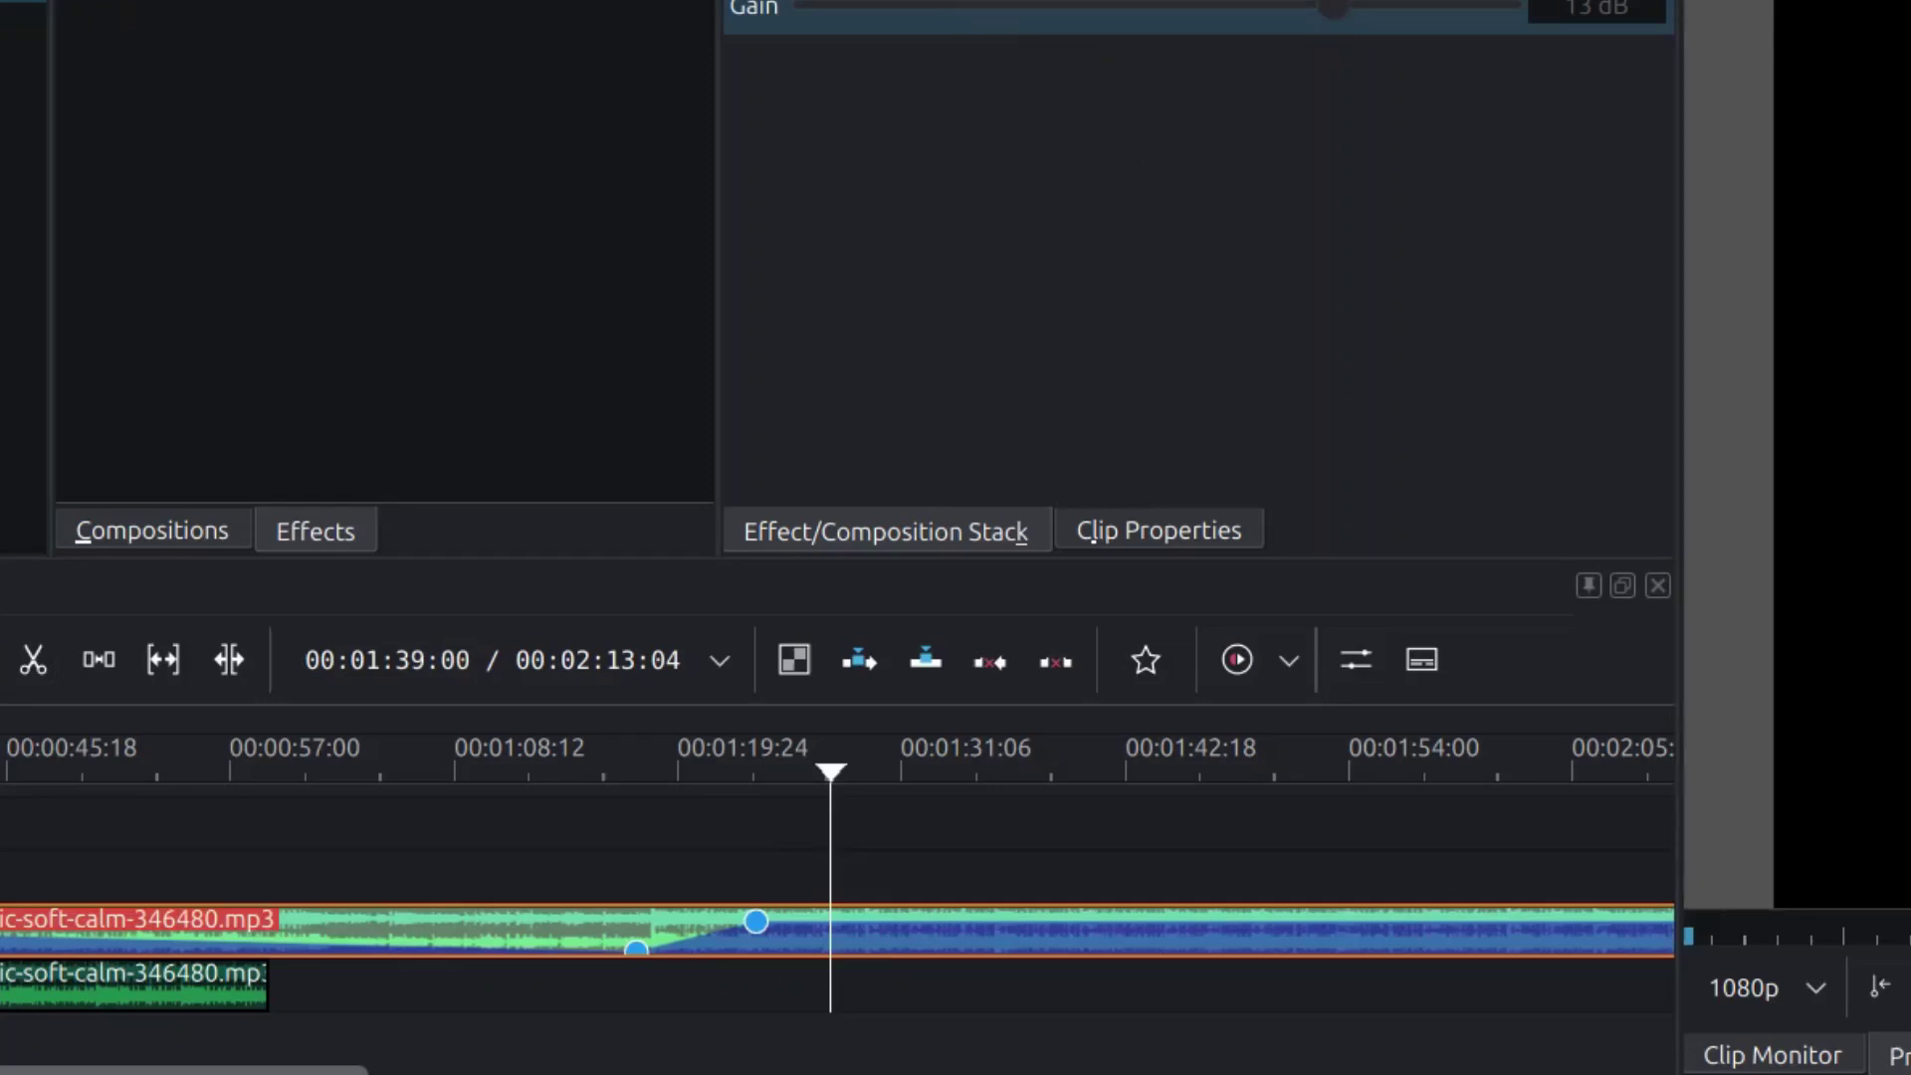
Step: Add a volume keyframe at about 00:01:28 on the last A1 segment and lower it to about -1 dB
click(829, 0)
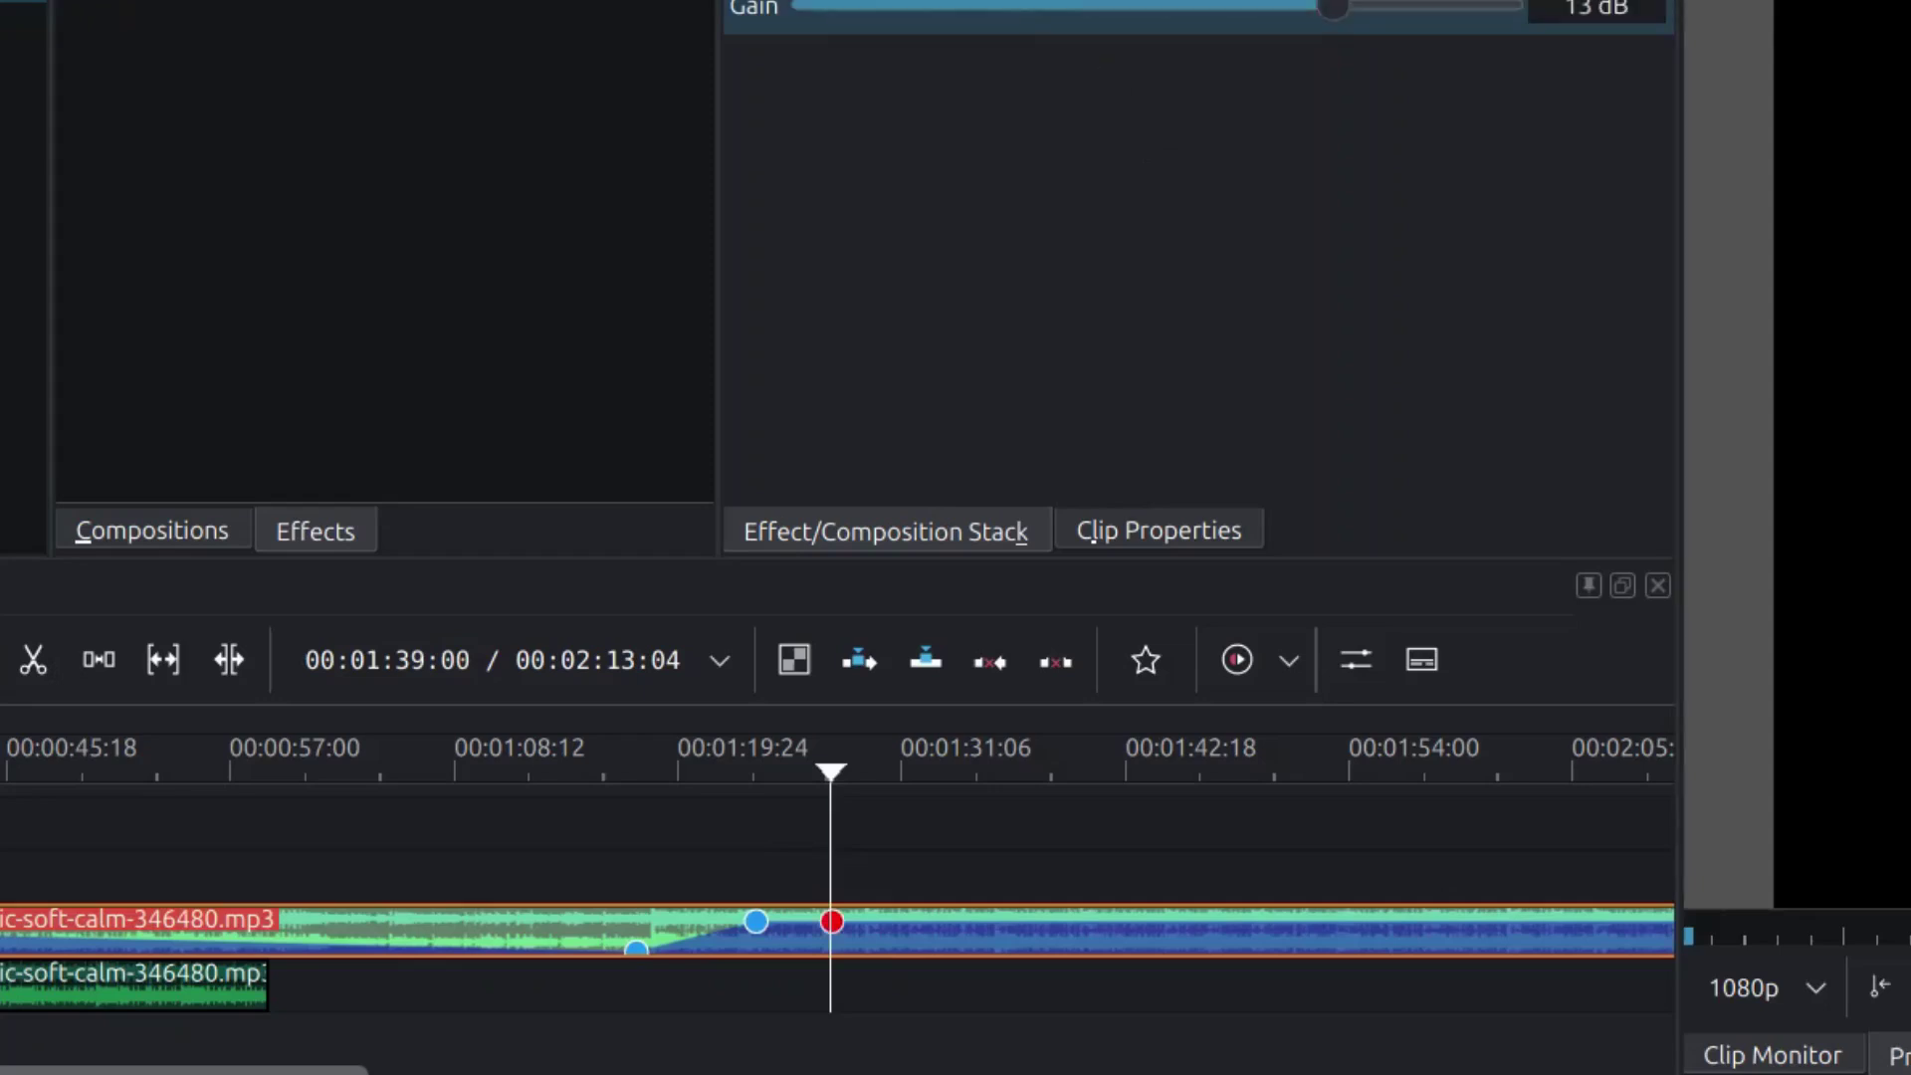
drag(831, 922, 832, 1014)
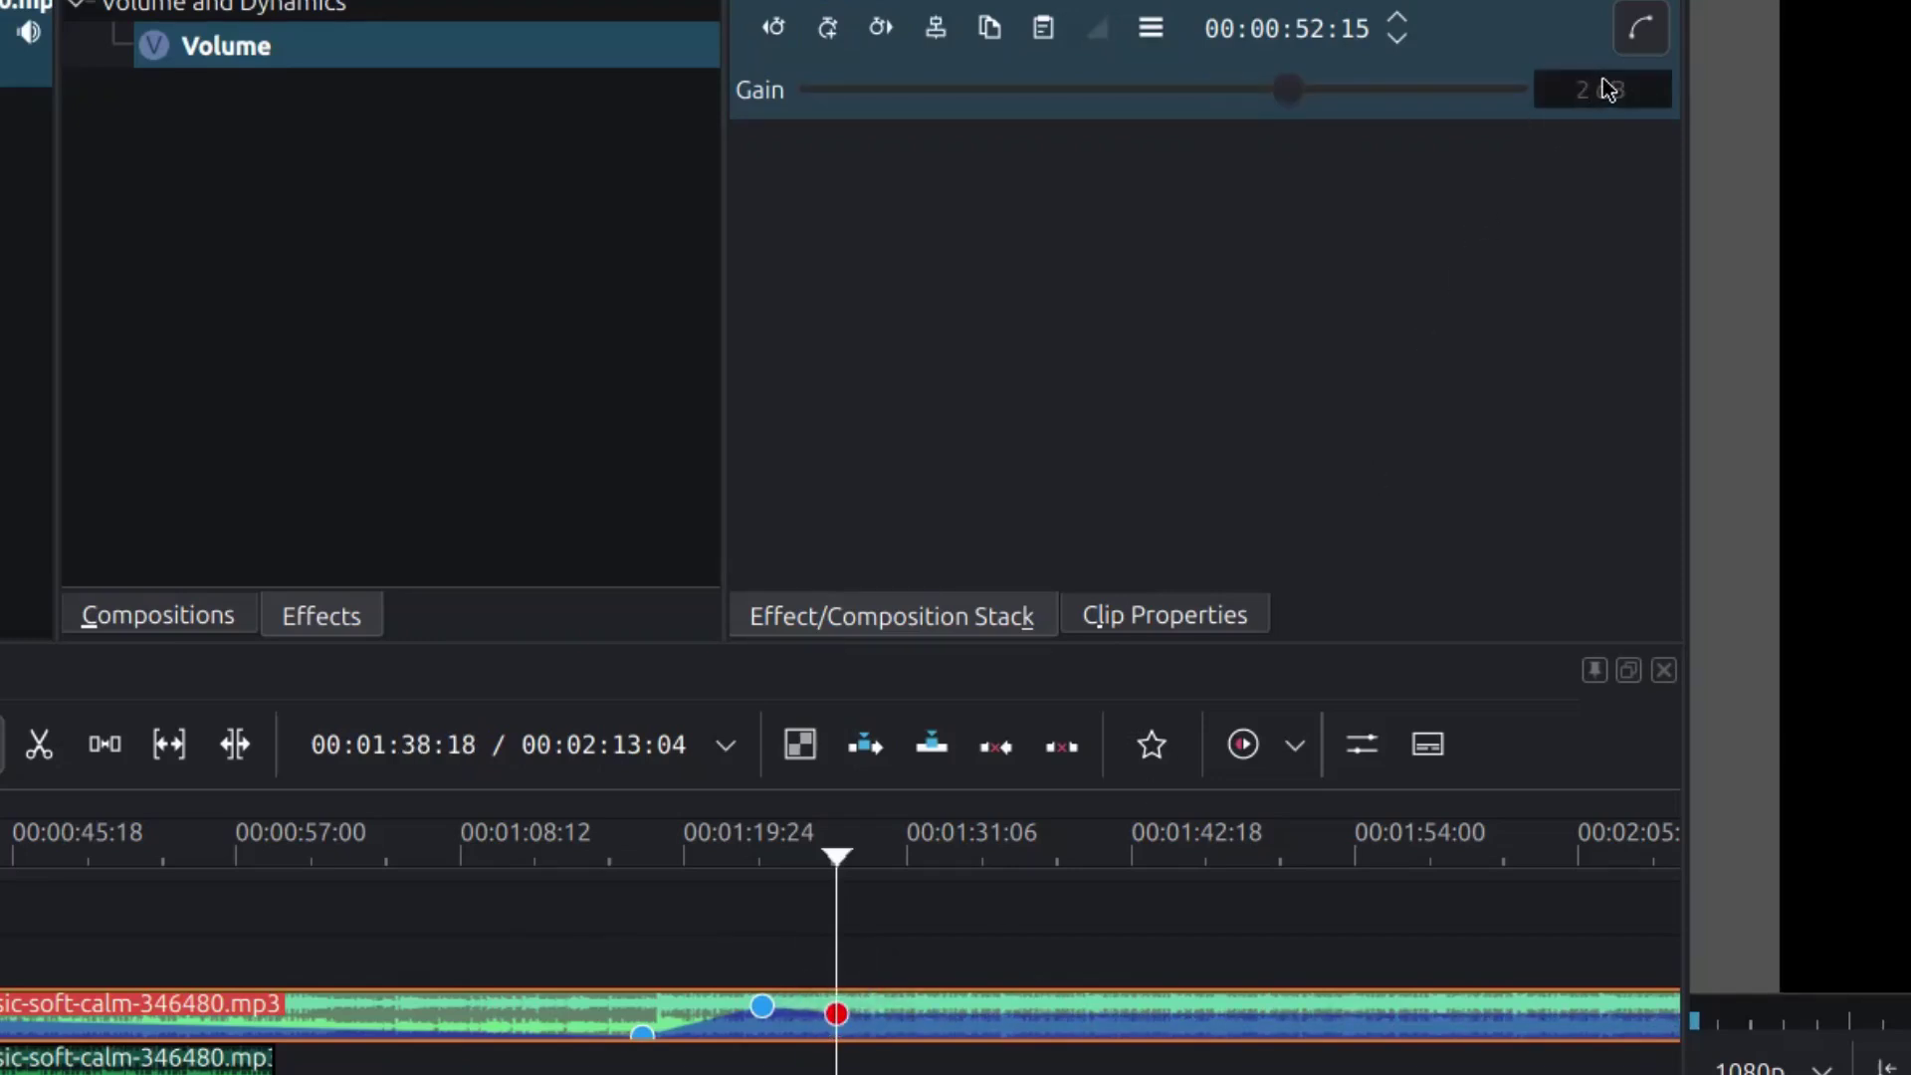
mouse_move(831, 1026)
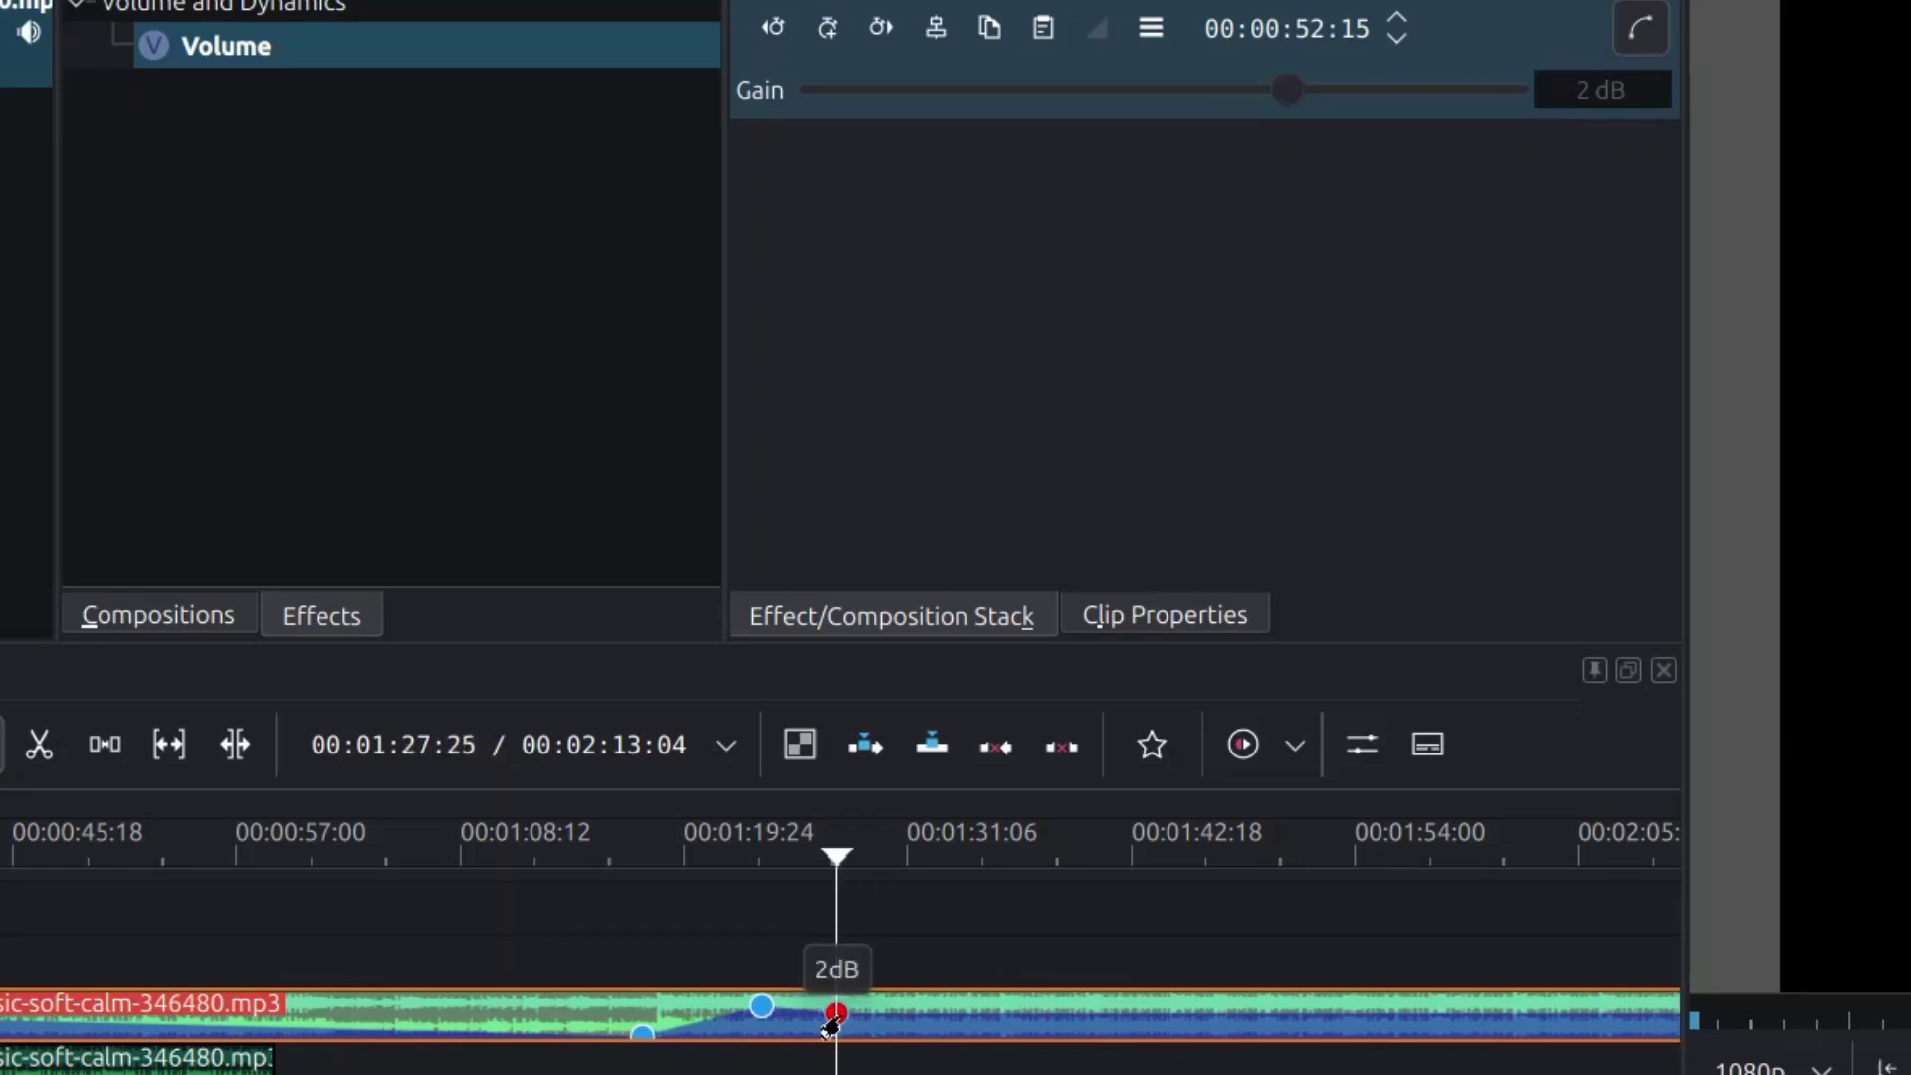
mouse_move(836, 1030)
mouse_down()
mouse_move(839, 986)
mouse_move(832, 1031)
mouse_up()
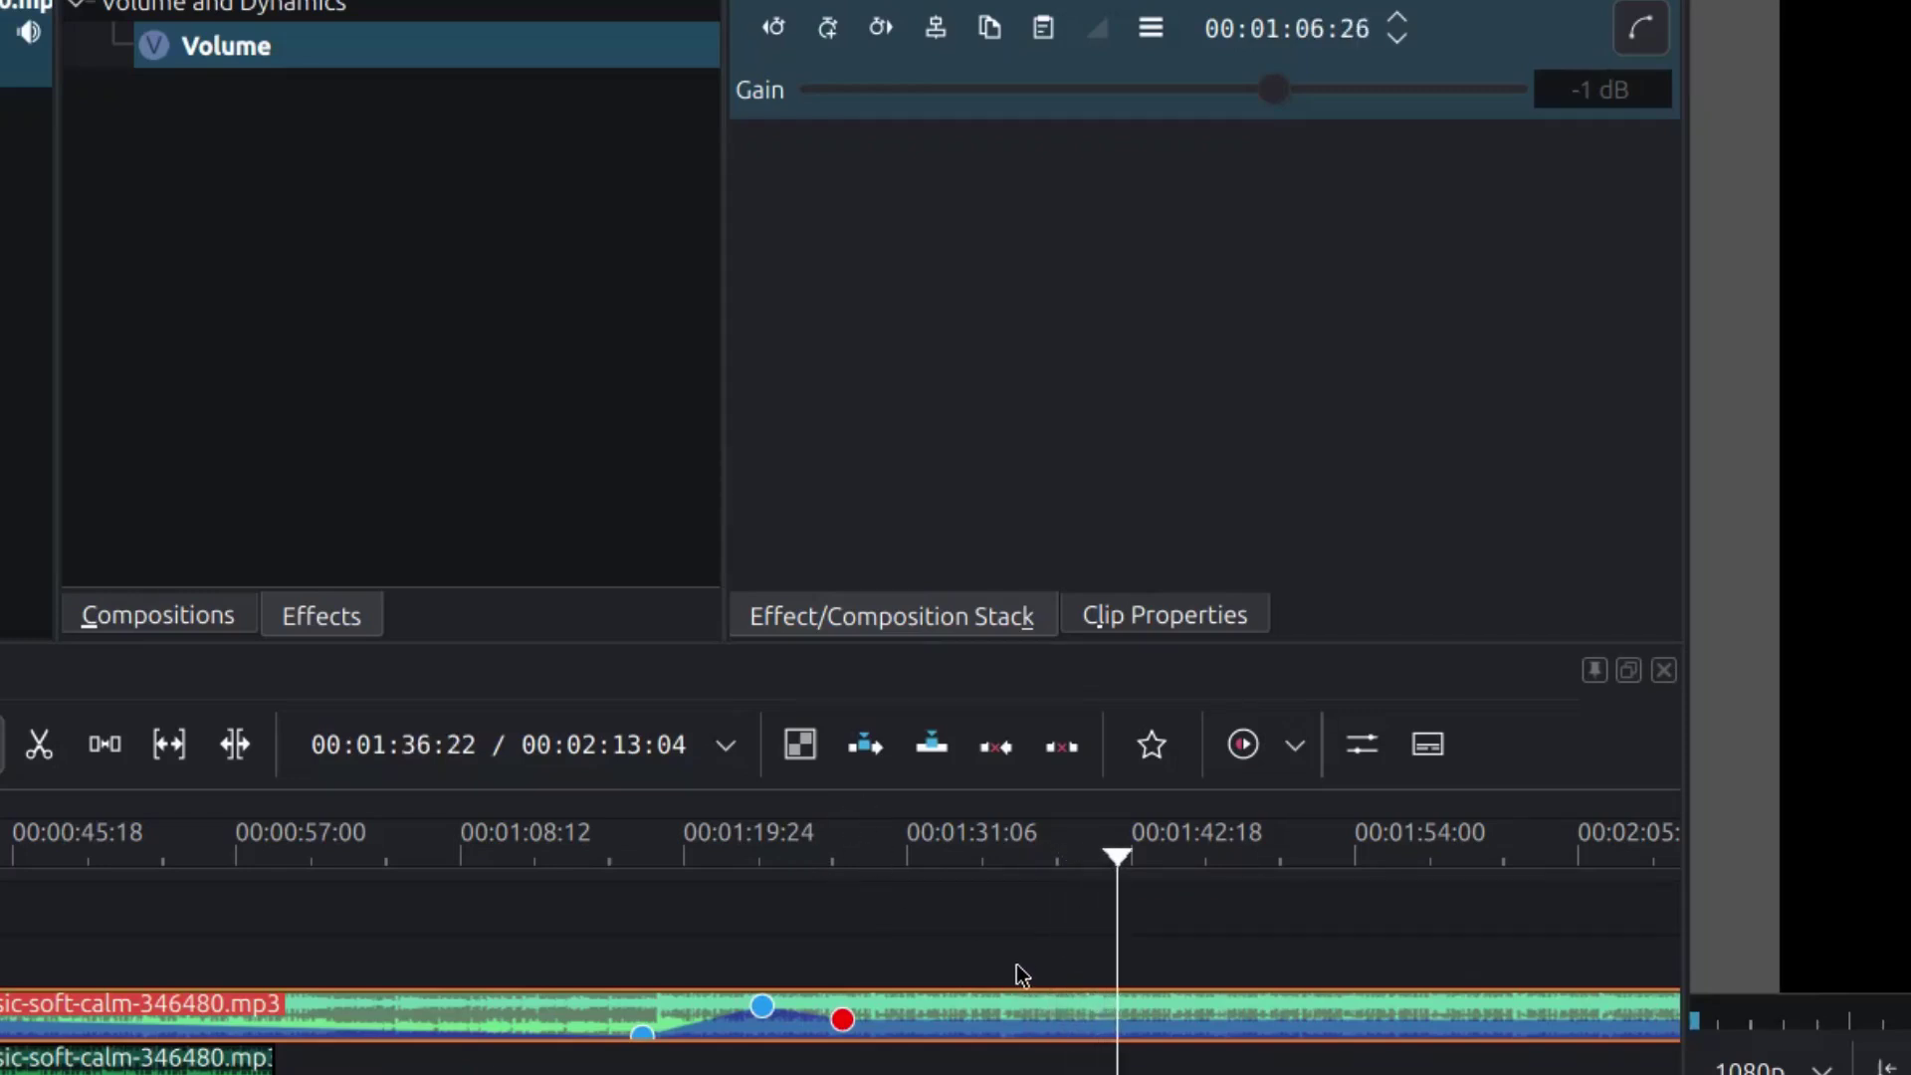
Step: Place another copy of the background music on A1 and move it flush against the end of the existing last segment
scroll(973, 888, left, 6)
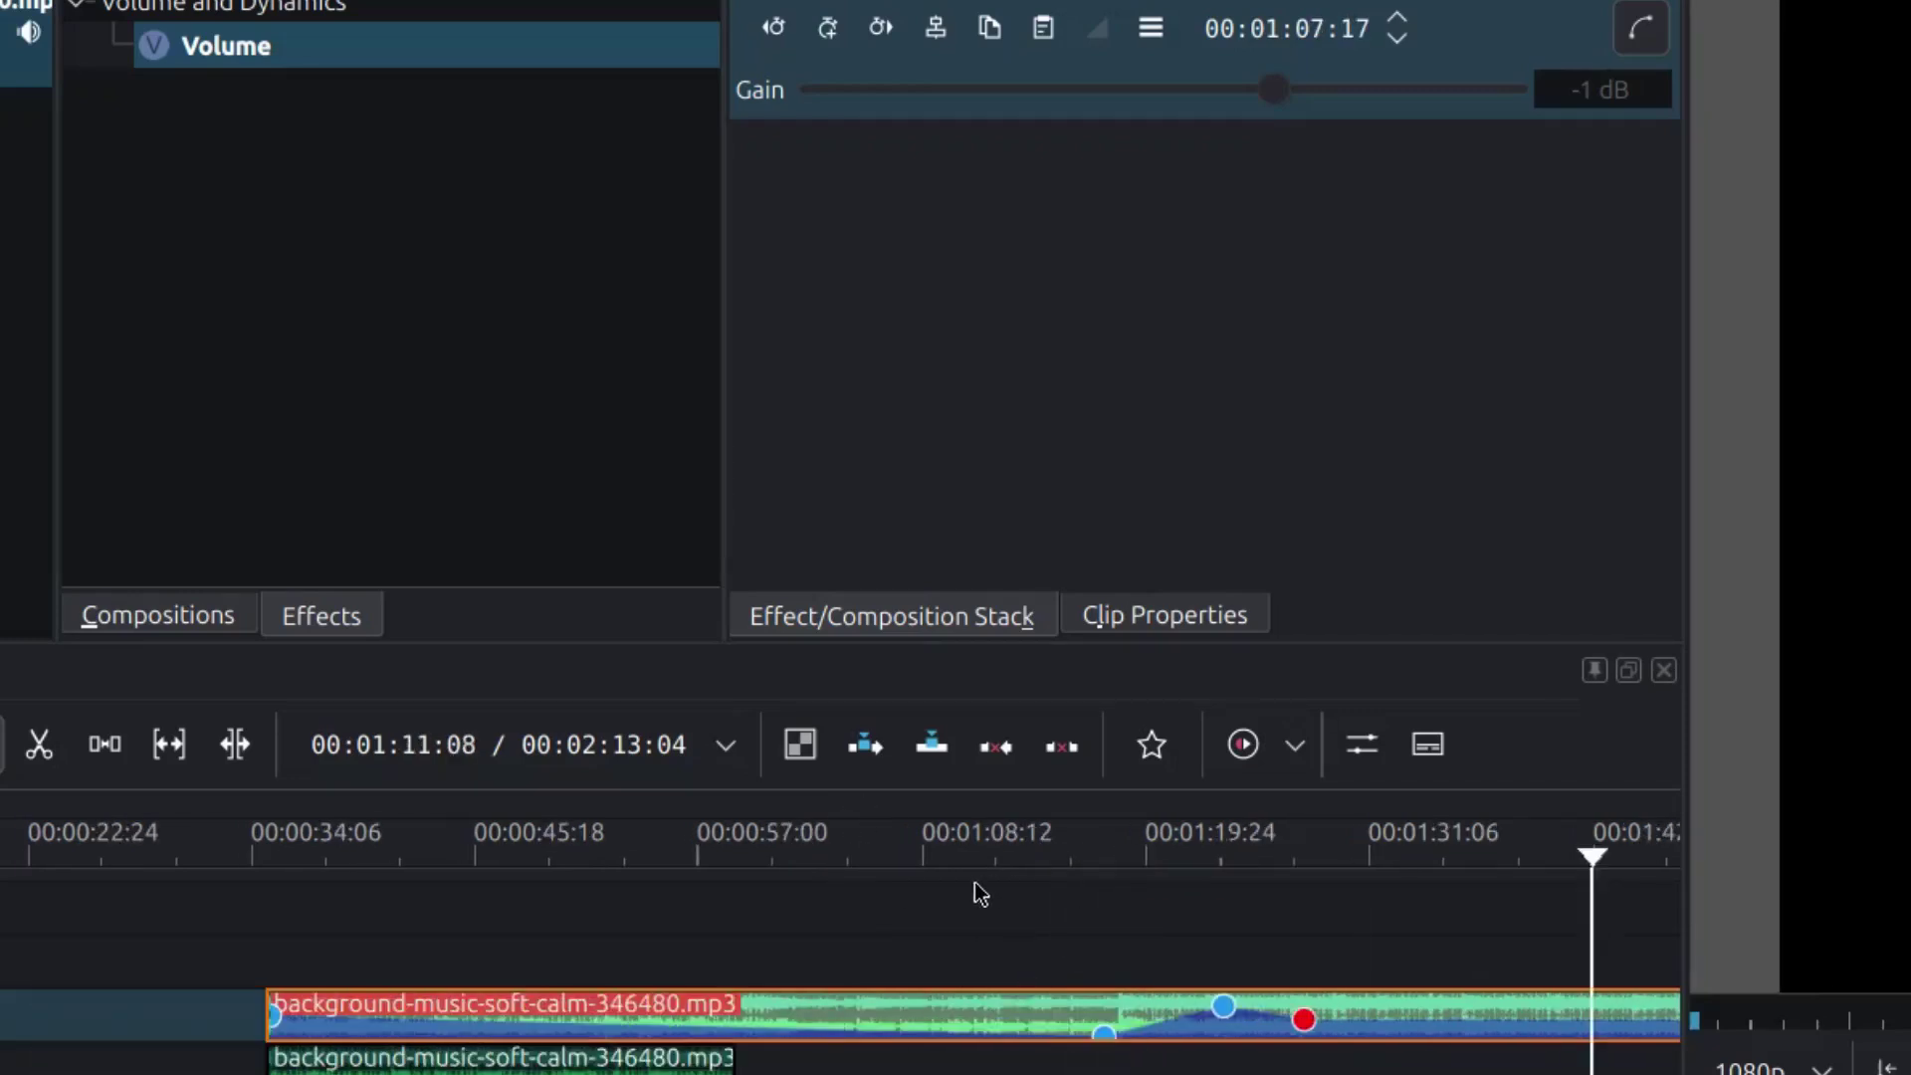
scroll(974, 888, right, 2)
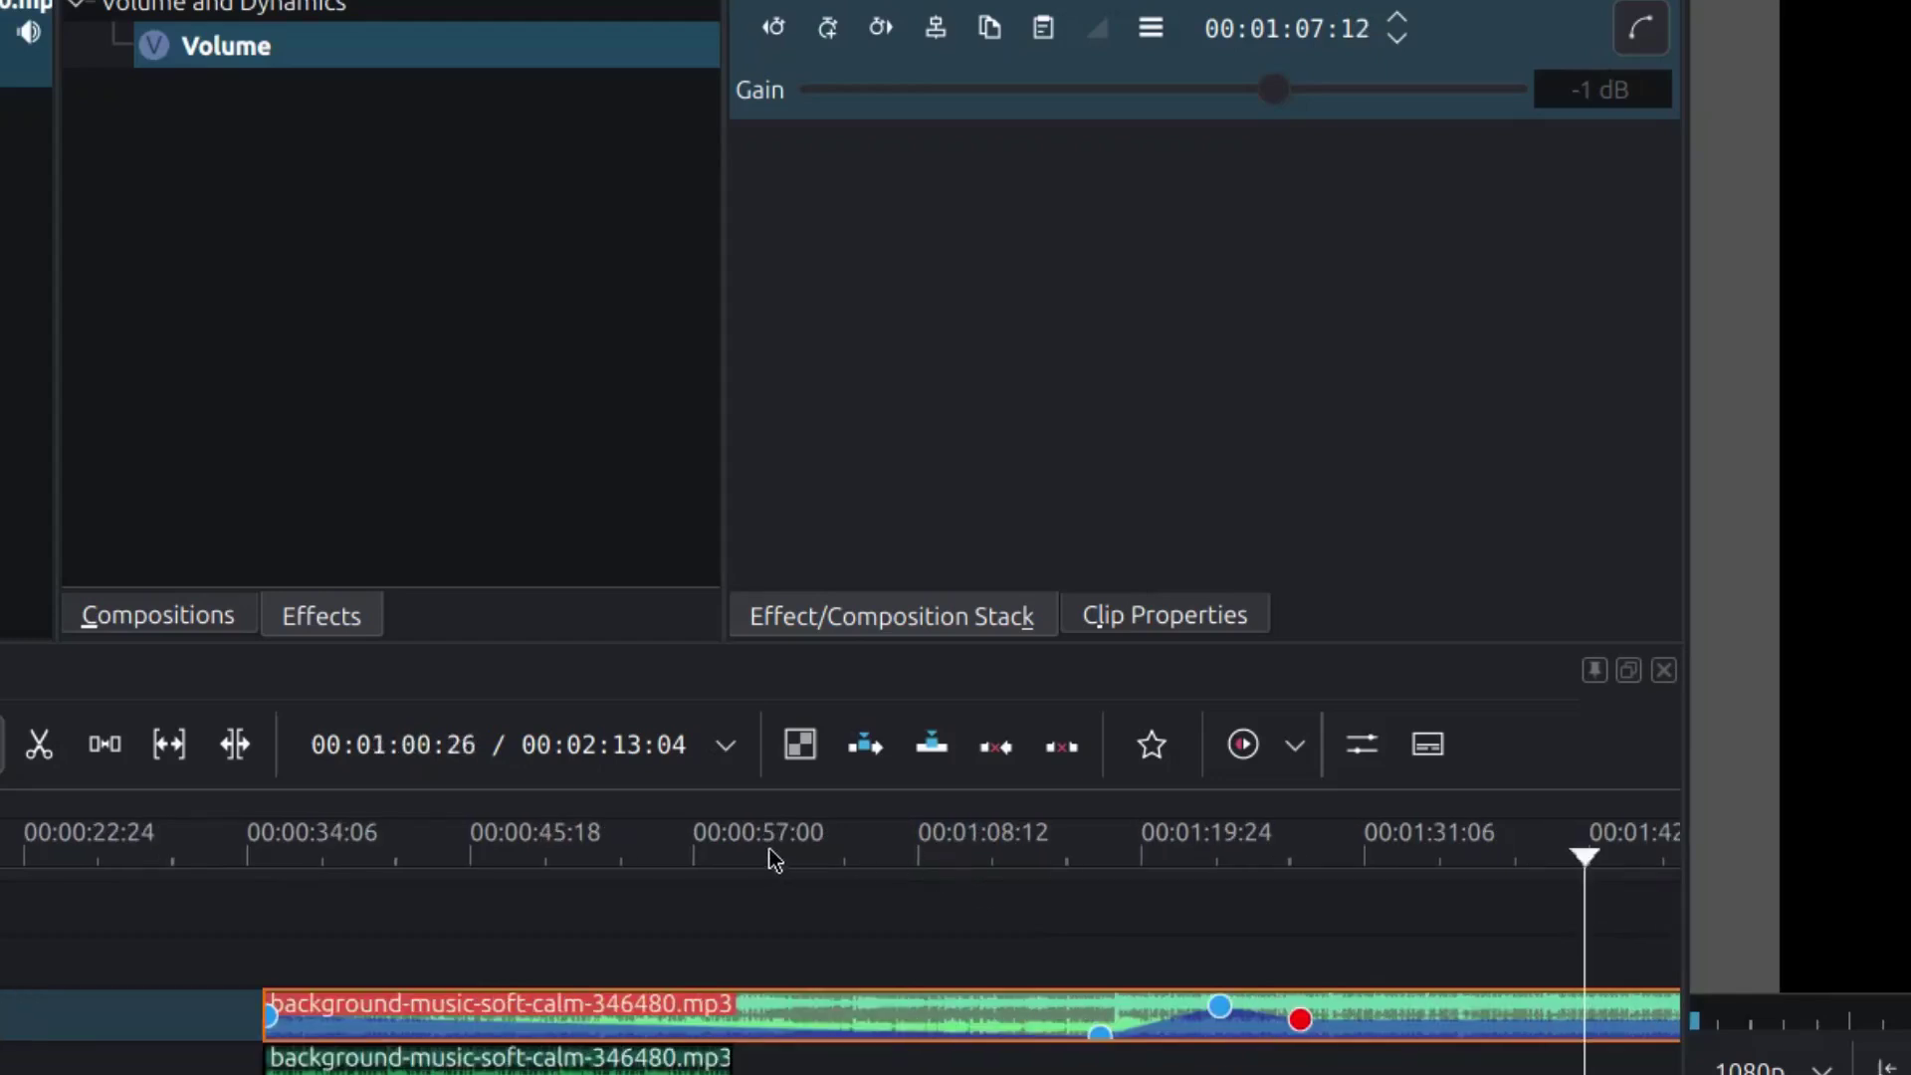
scroll(768, 901, left, 2)
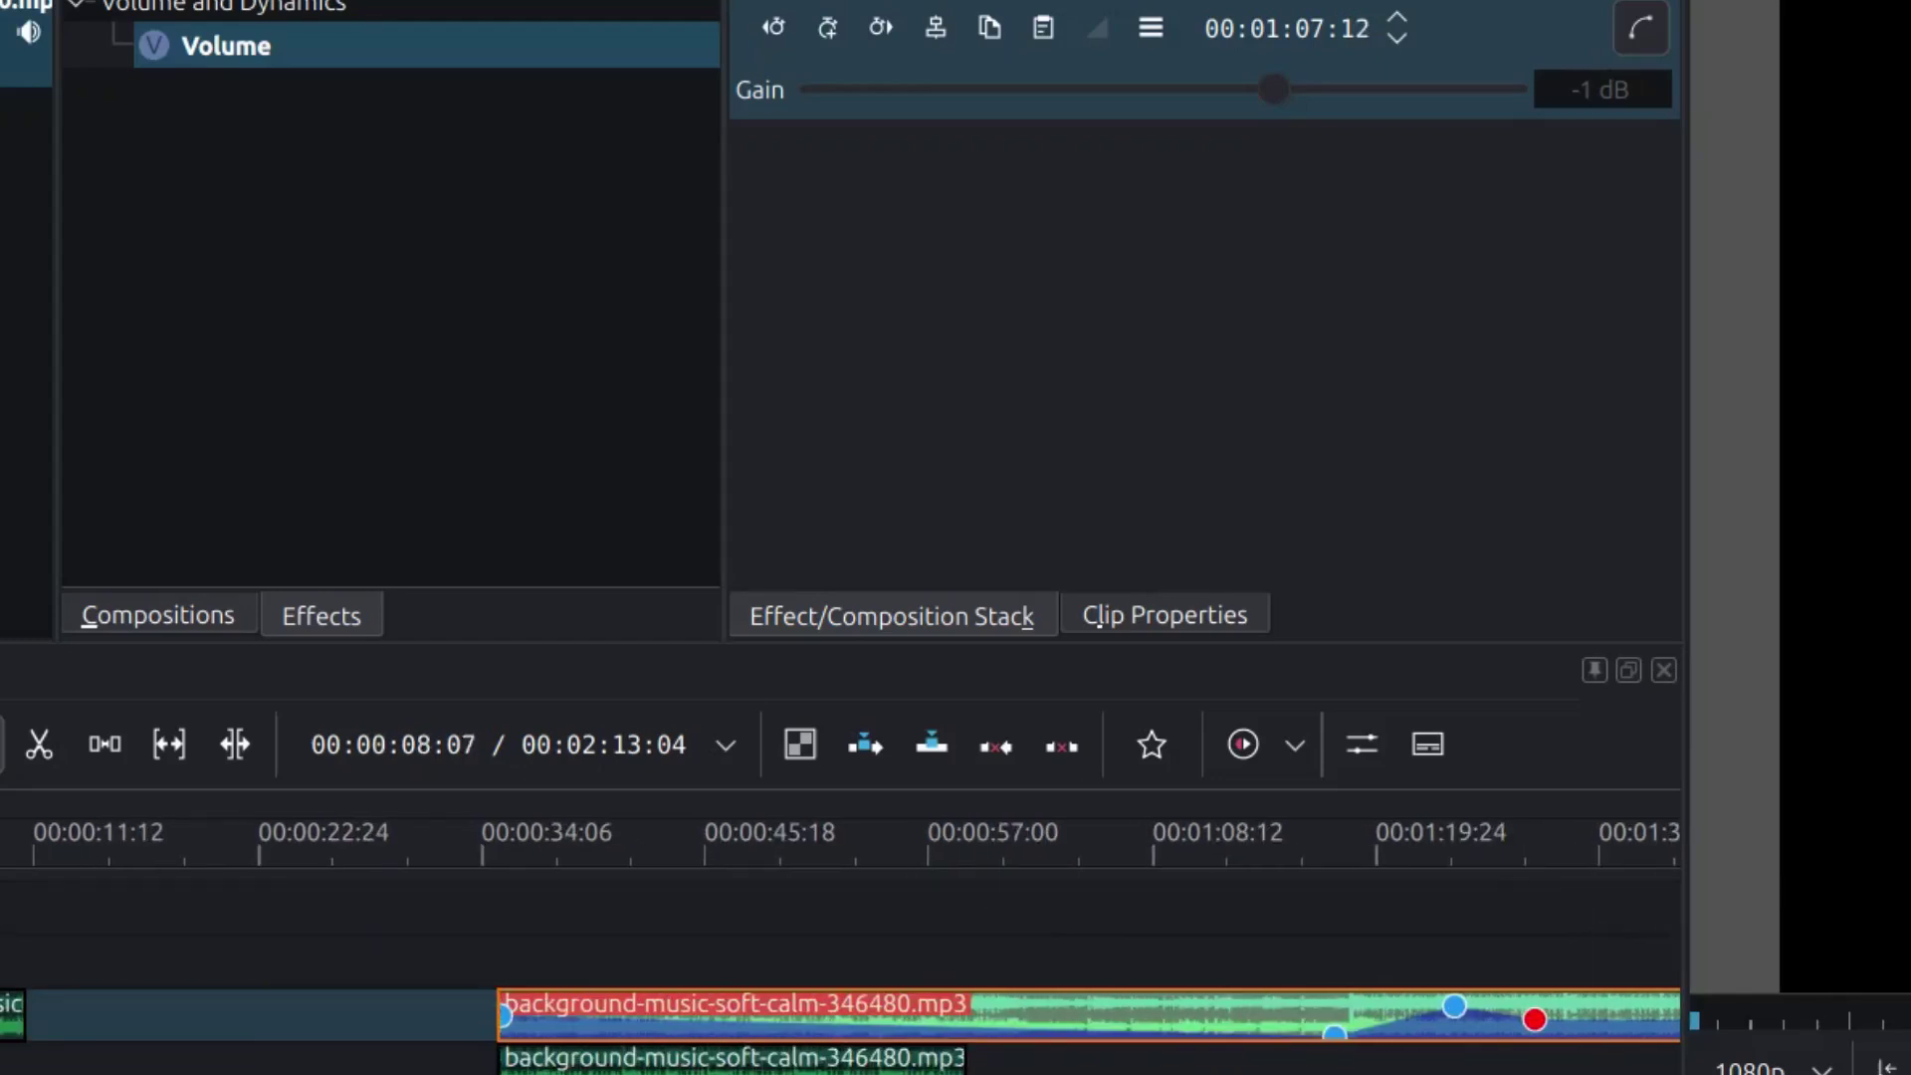
scroll(841, 956, right, 8)
scroll(841, 956, left, 4)
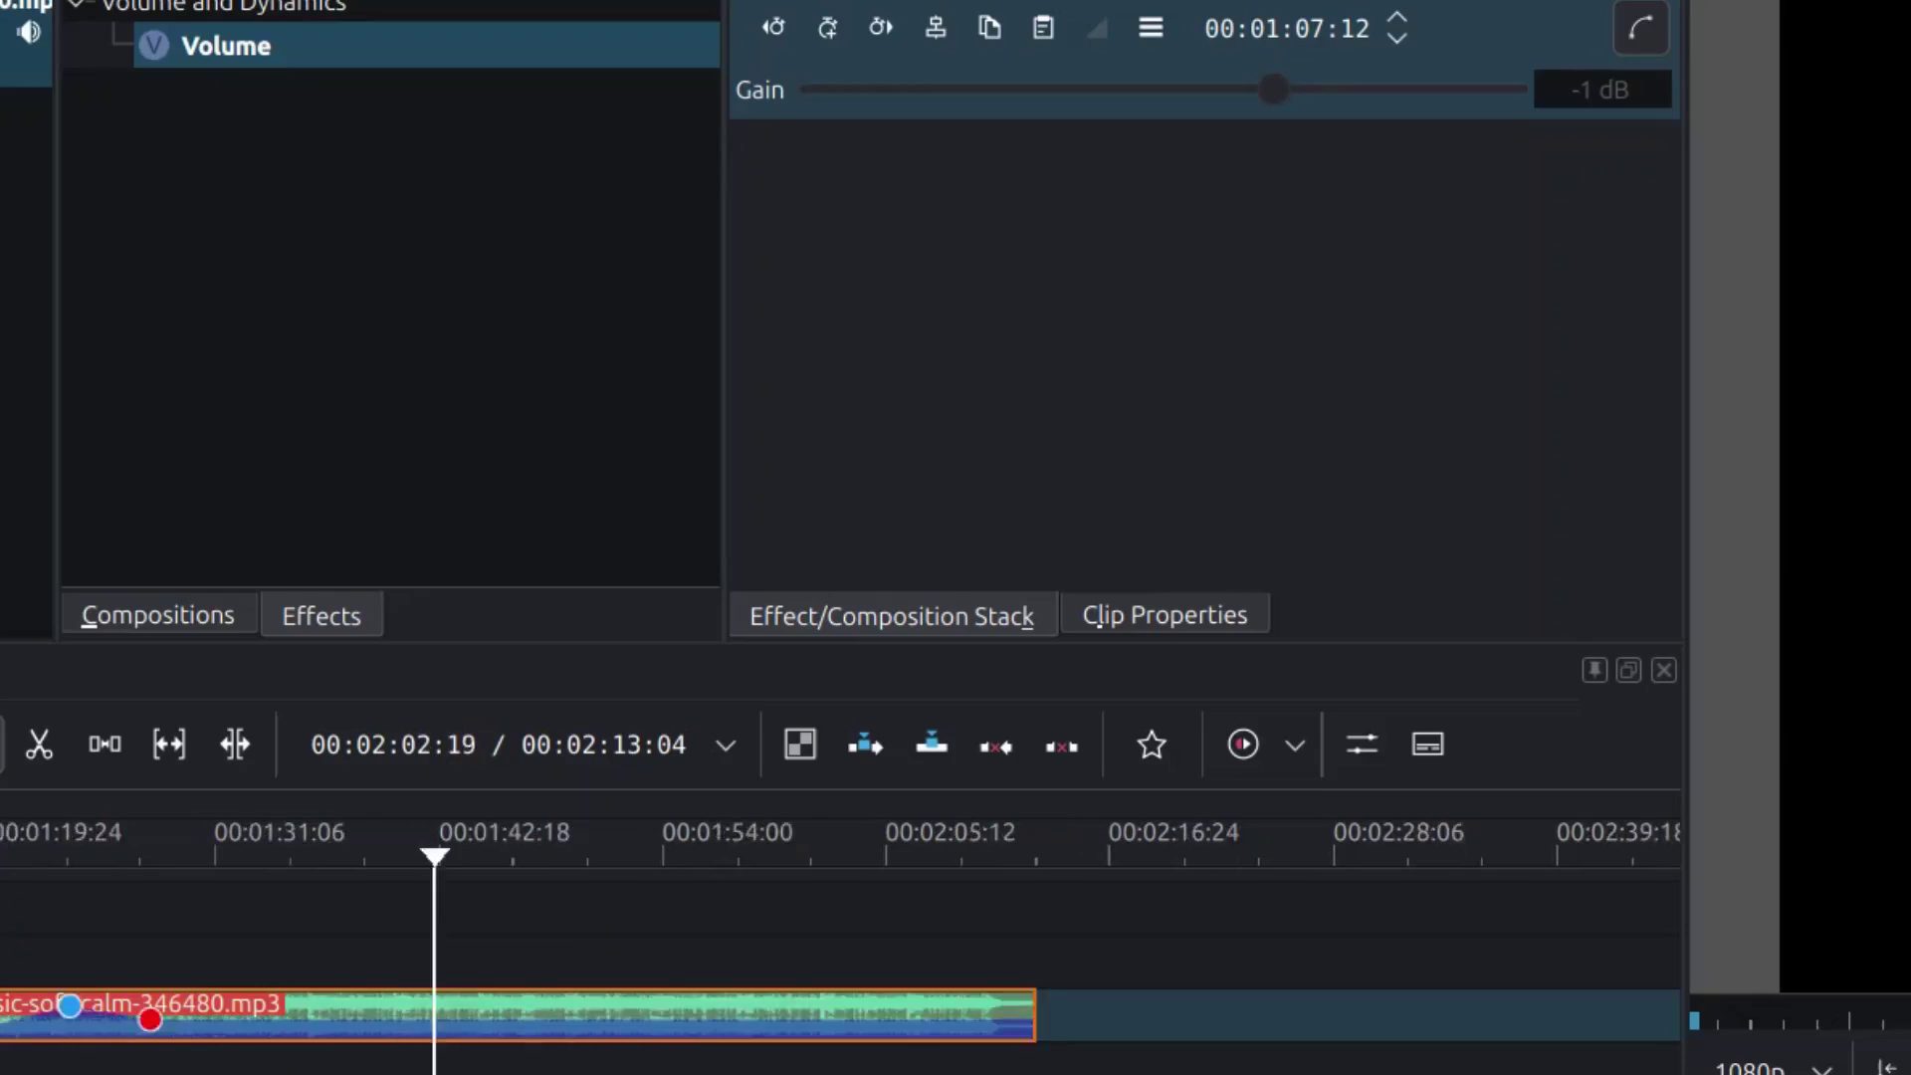
scroll(841, 955, right, 1)
scroll(842, 956, right, 6)
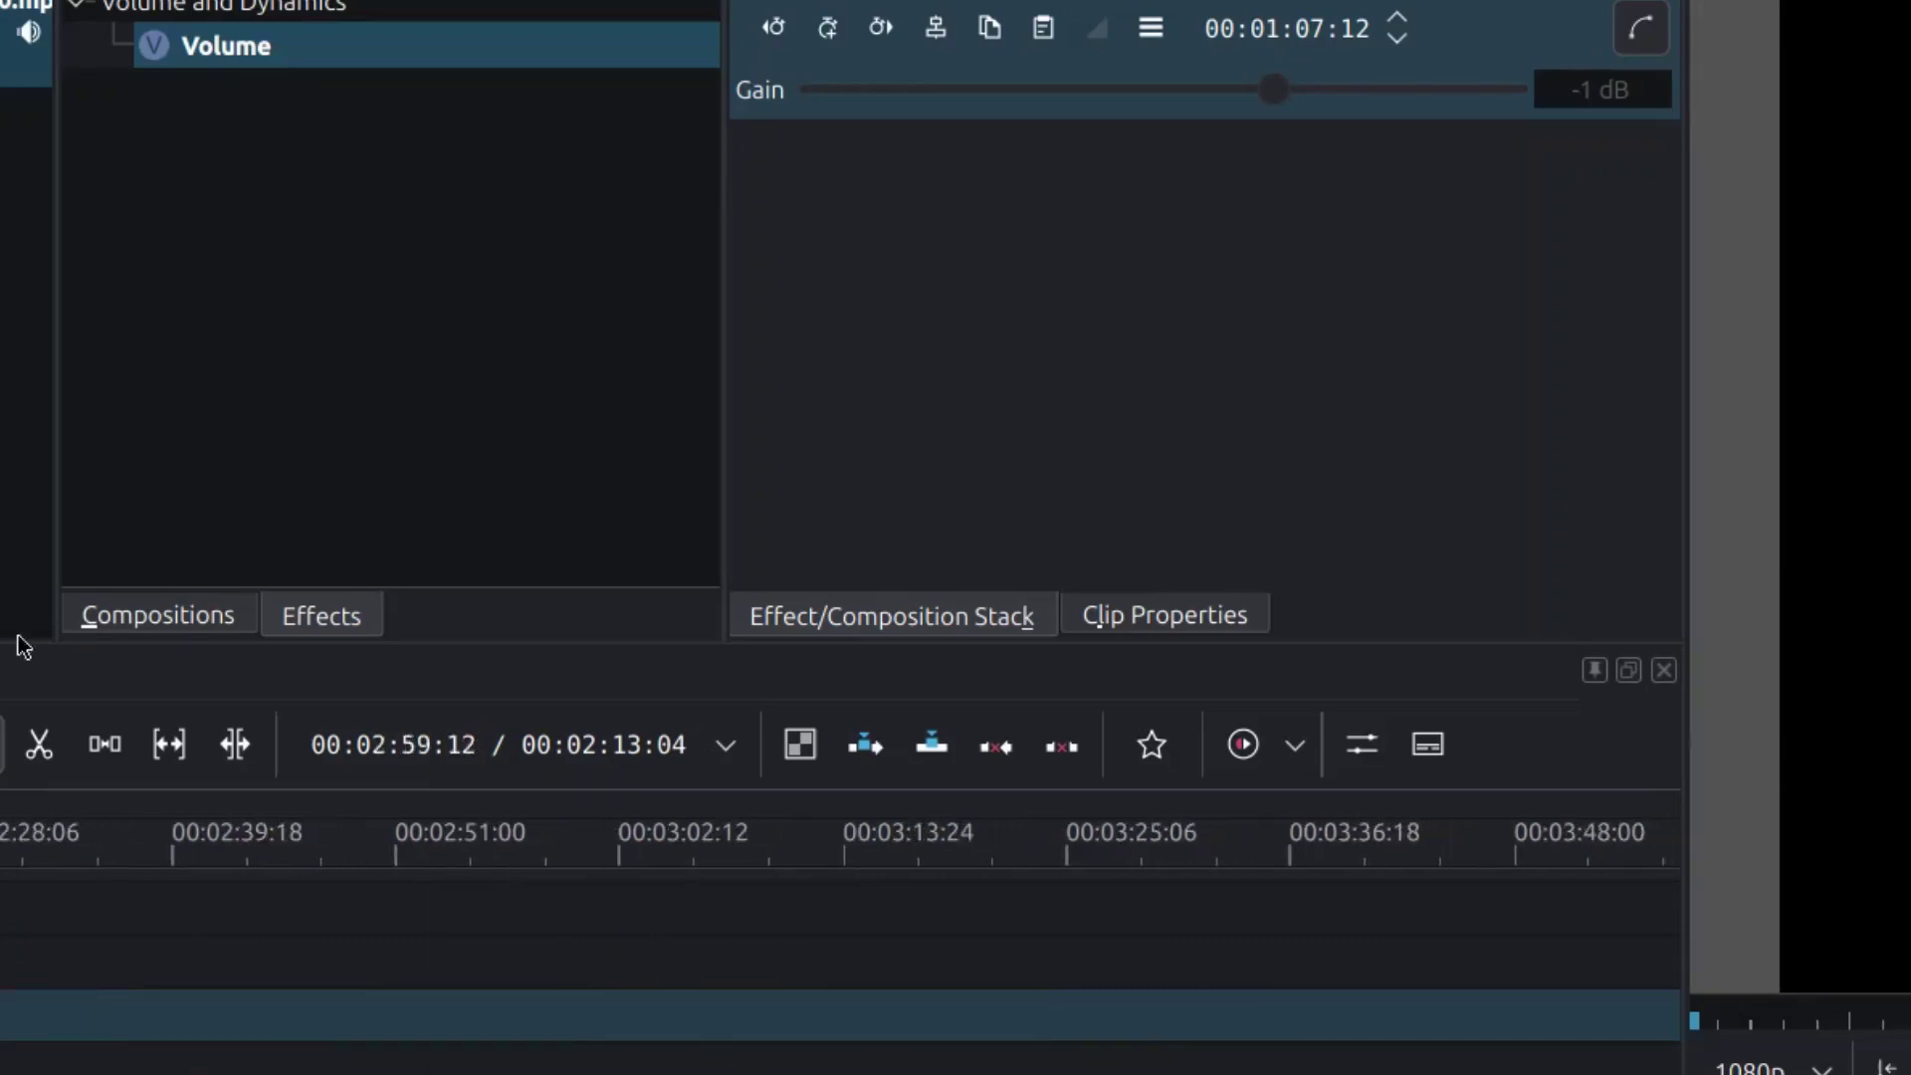
scroll(99, 955, down, 3)
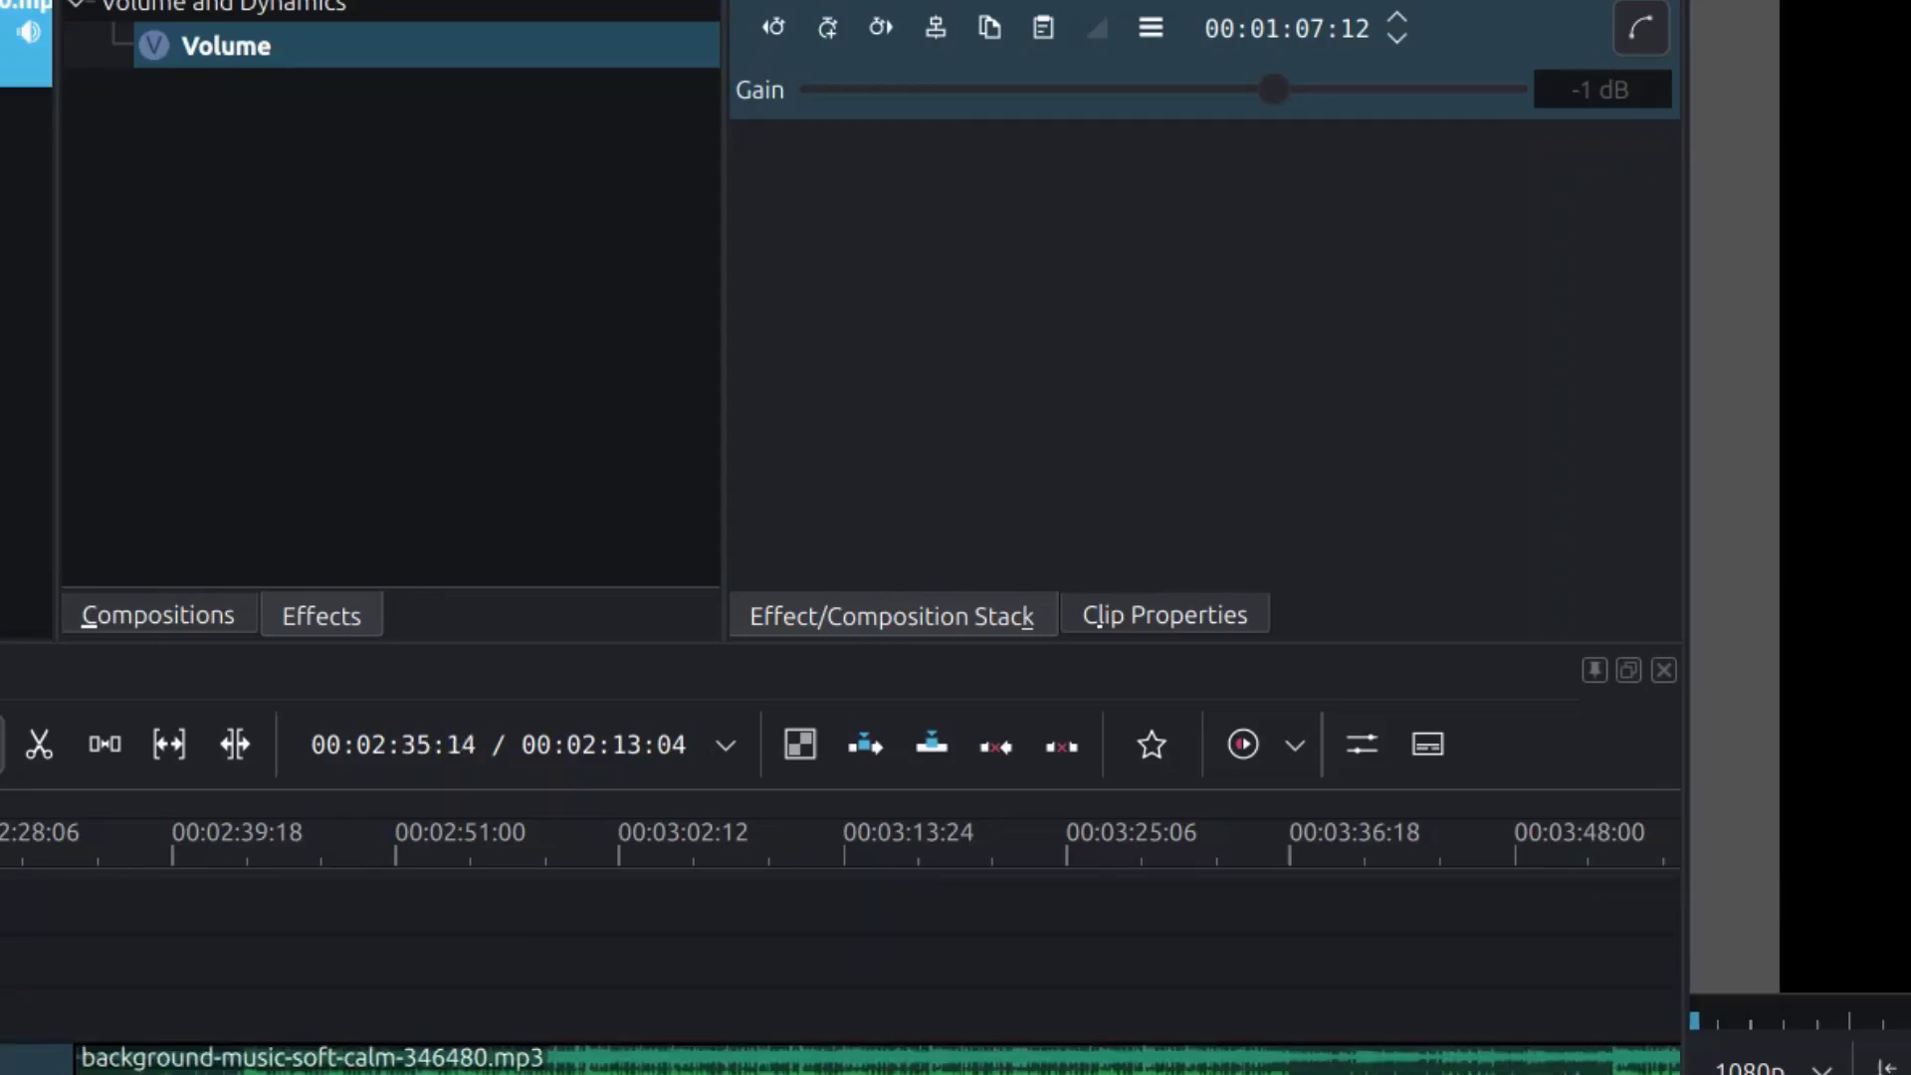
scroll(841, 955, left, 4)
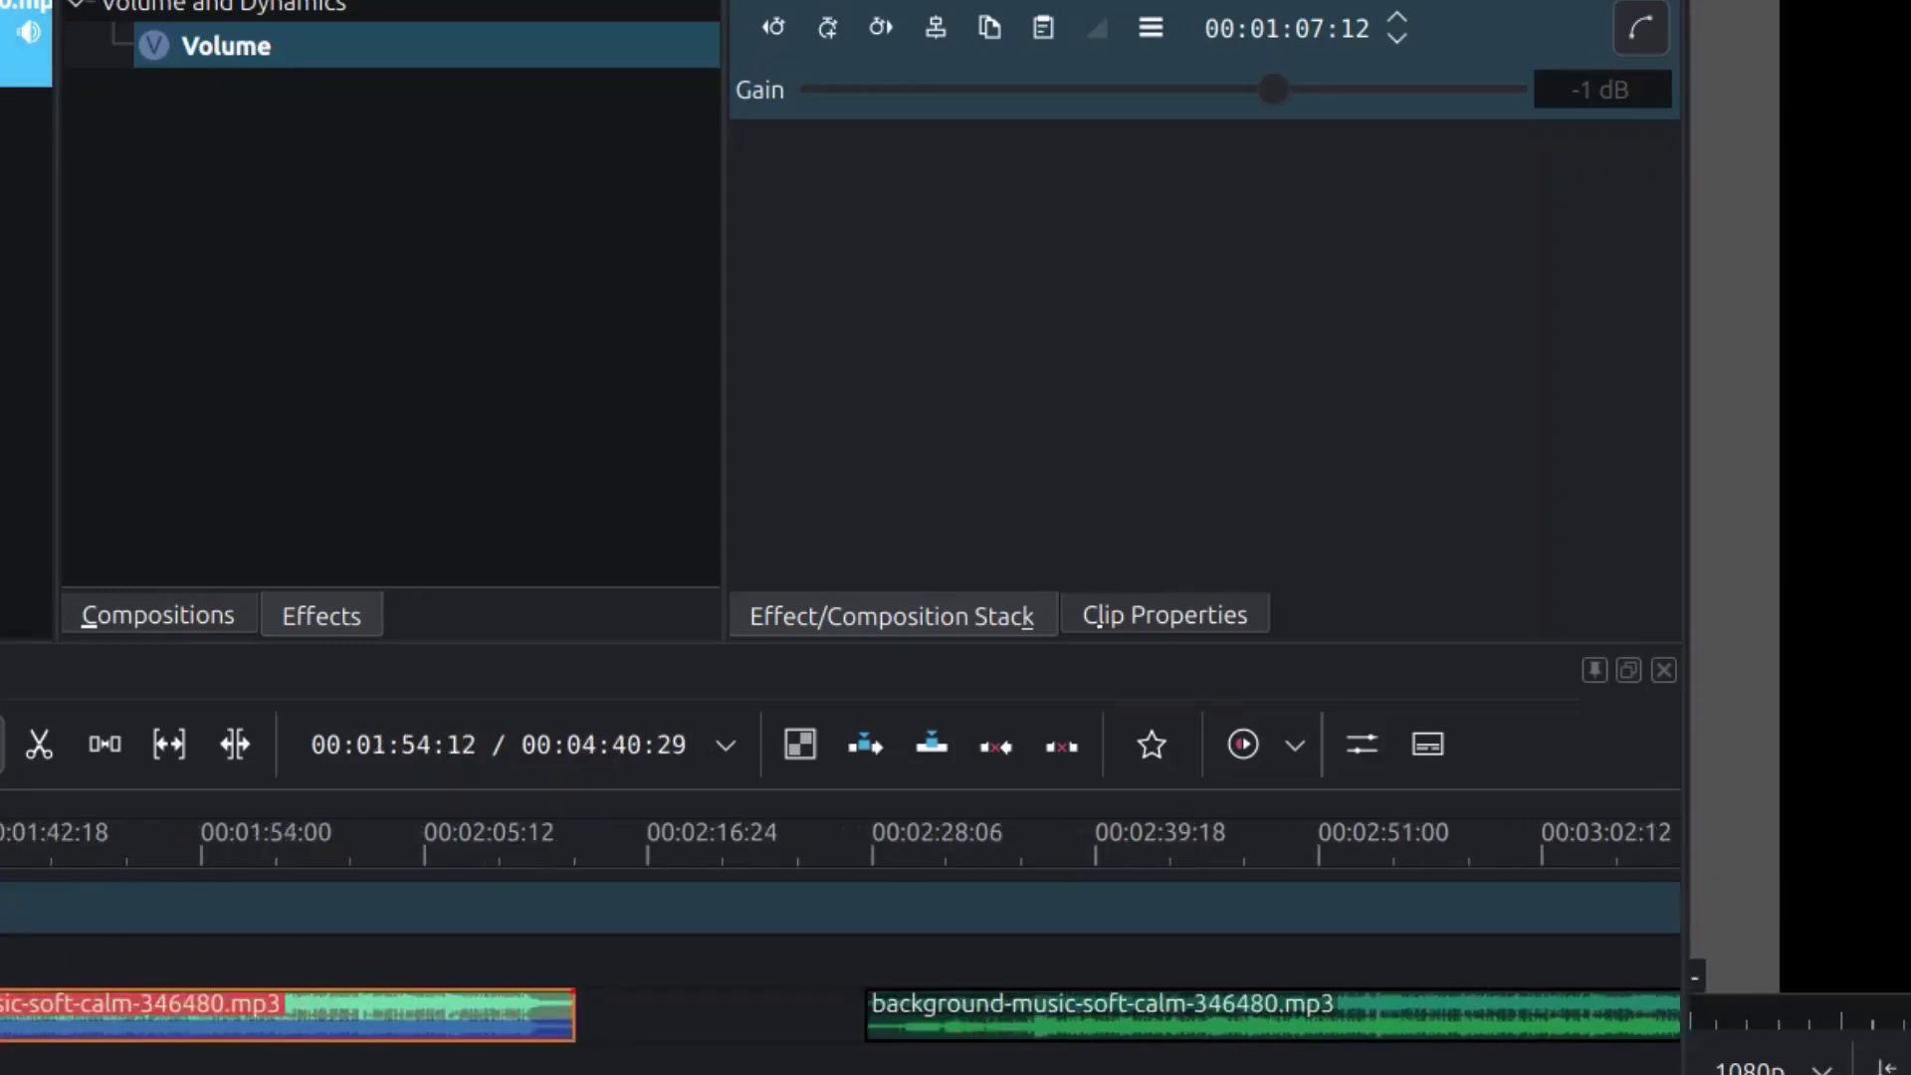
drag(1139, 1019, 843, 1022)
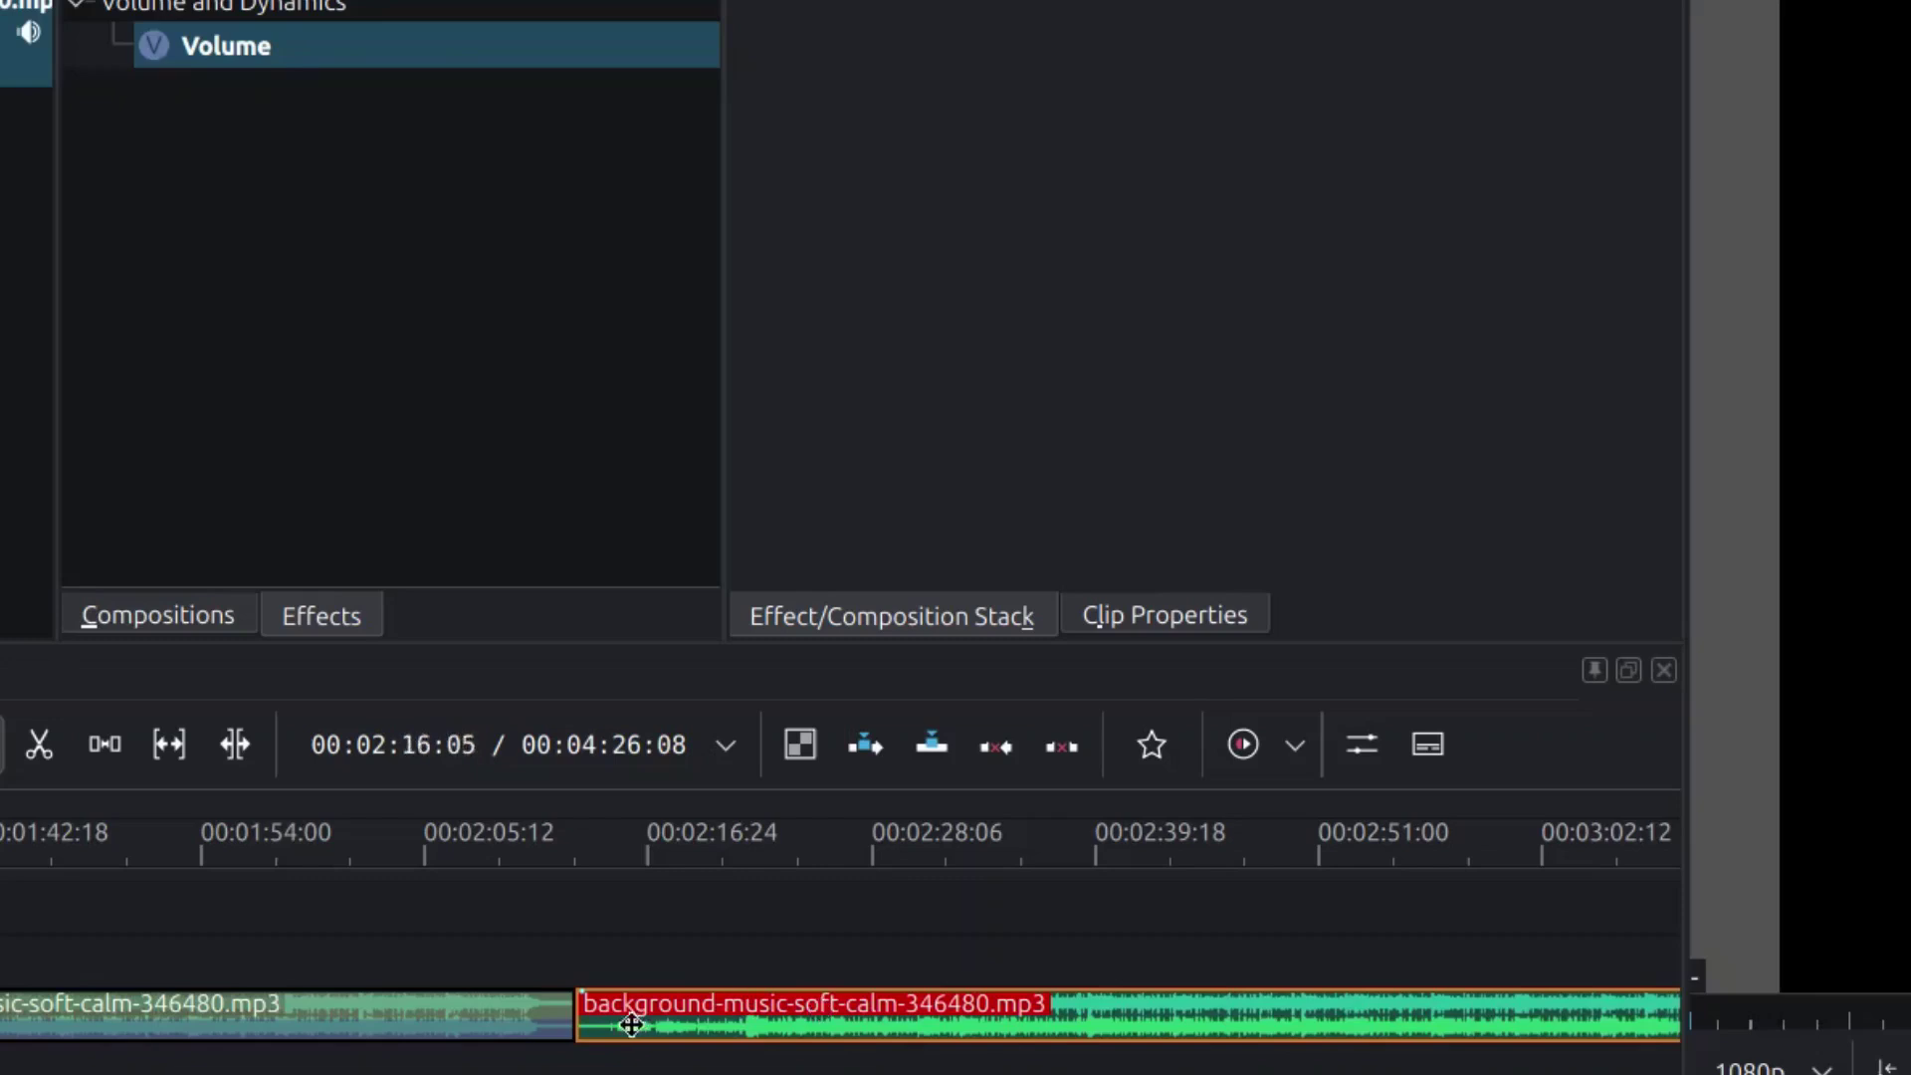
Step: Add a fade-out of about 00:00:02:24 to the end of the A1 segment before the newly placed music clip
click(546, 1014)
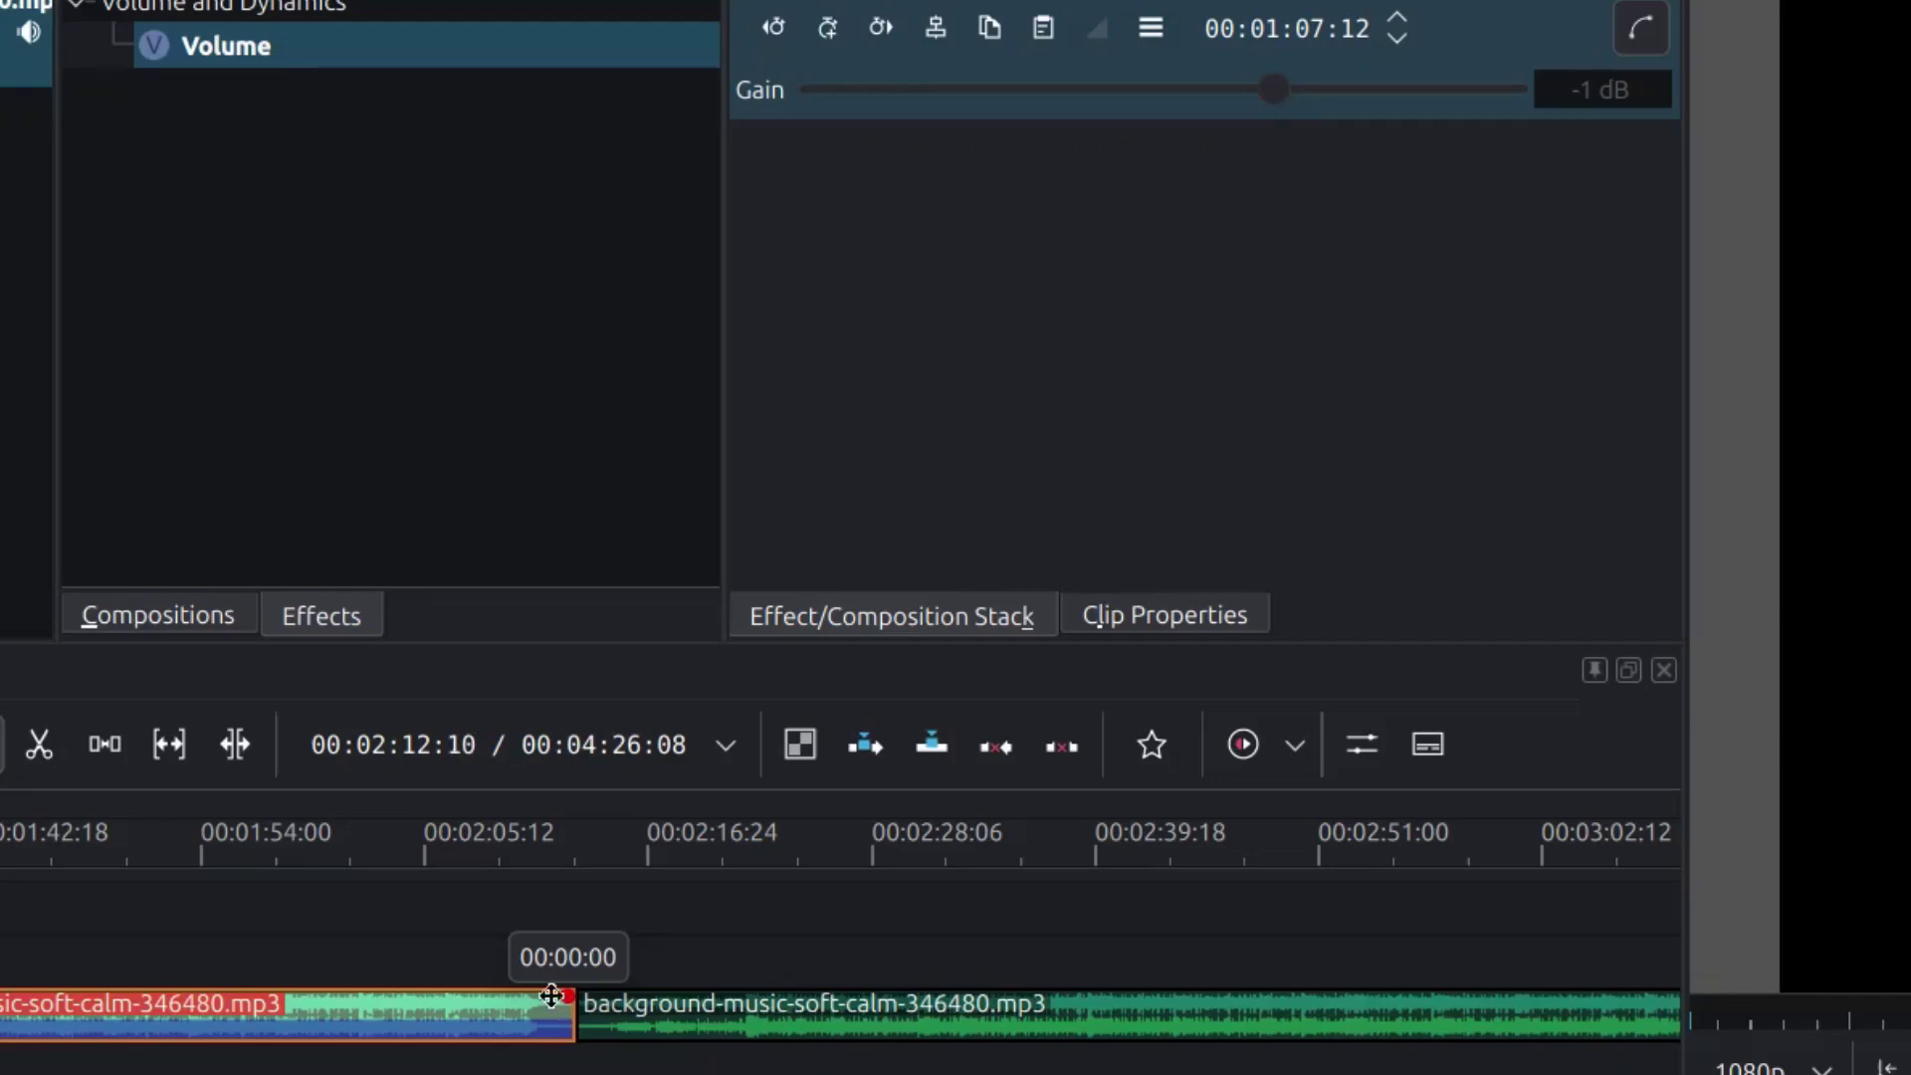
drag(559, 1007, 618, 1010)
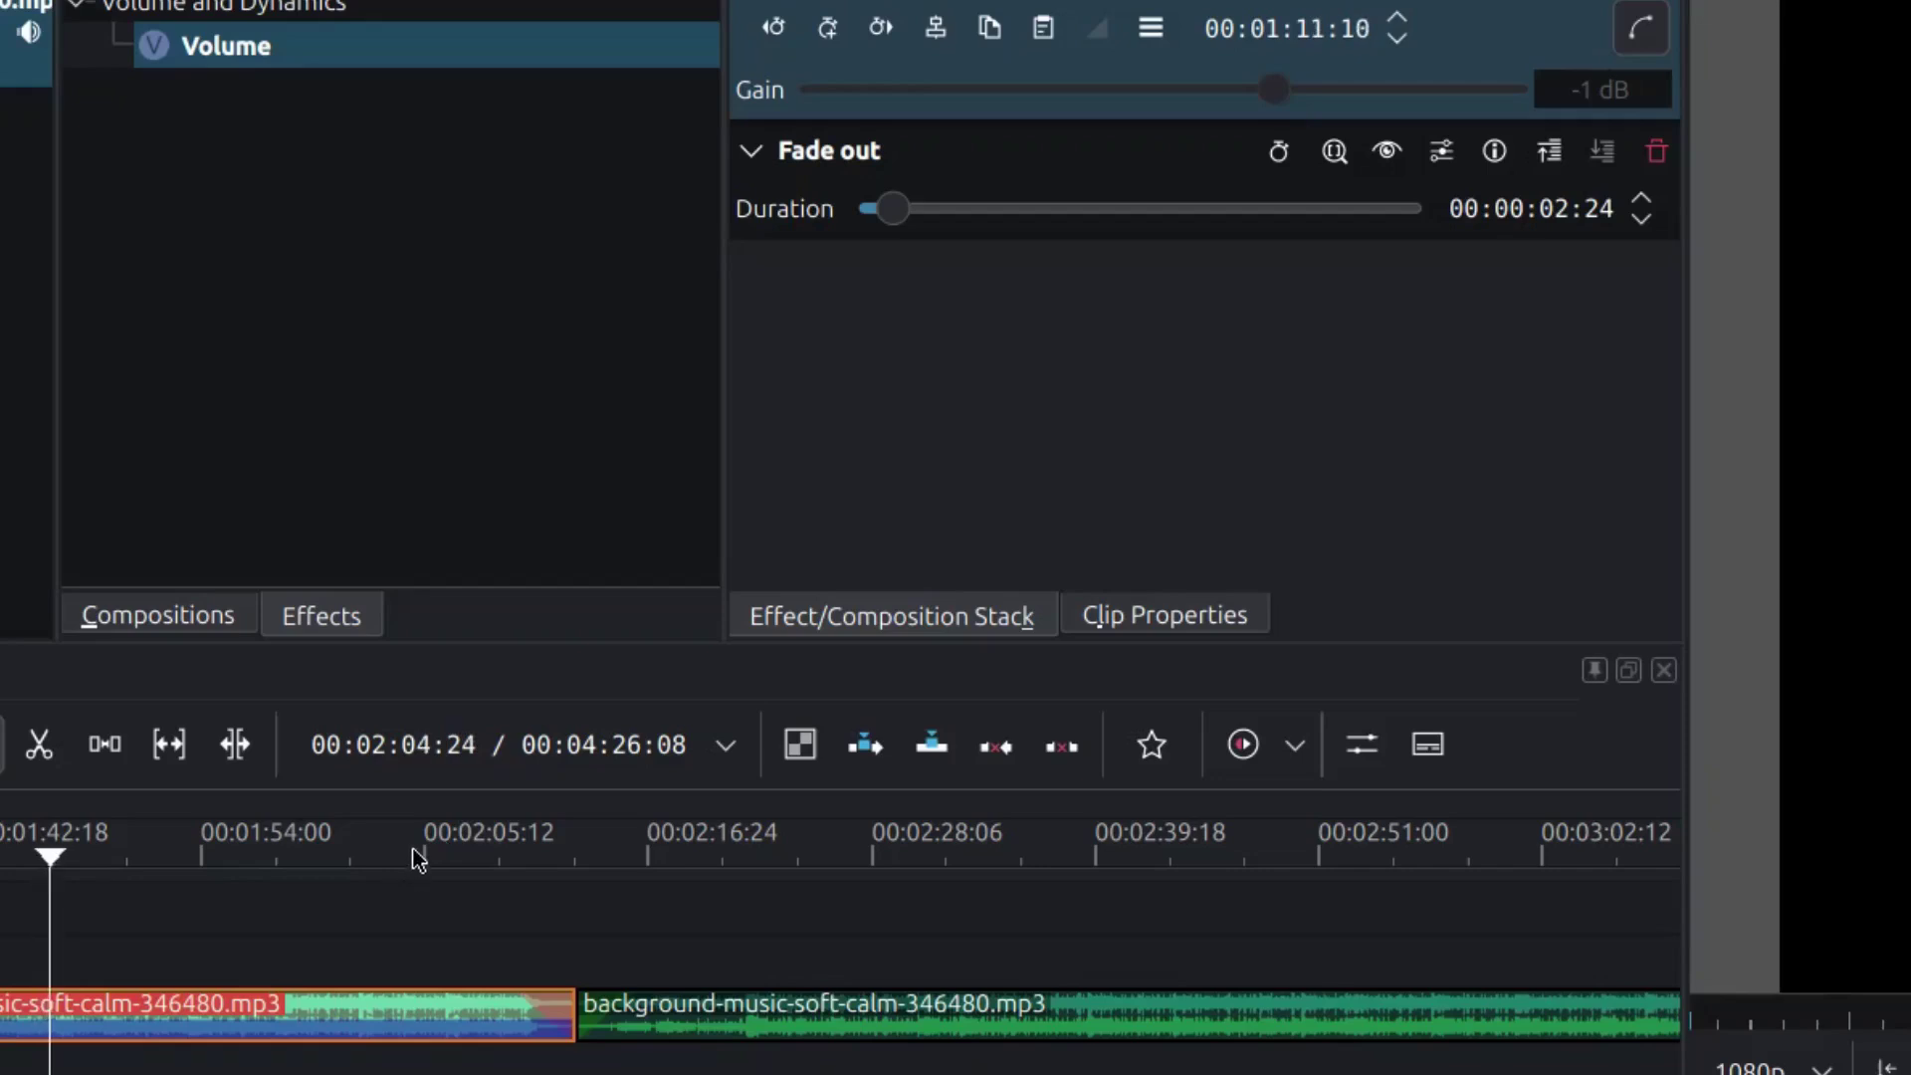
click(416, 856)
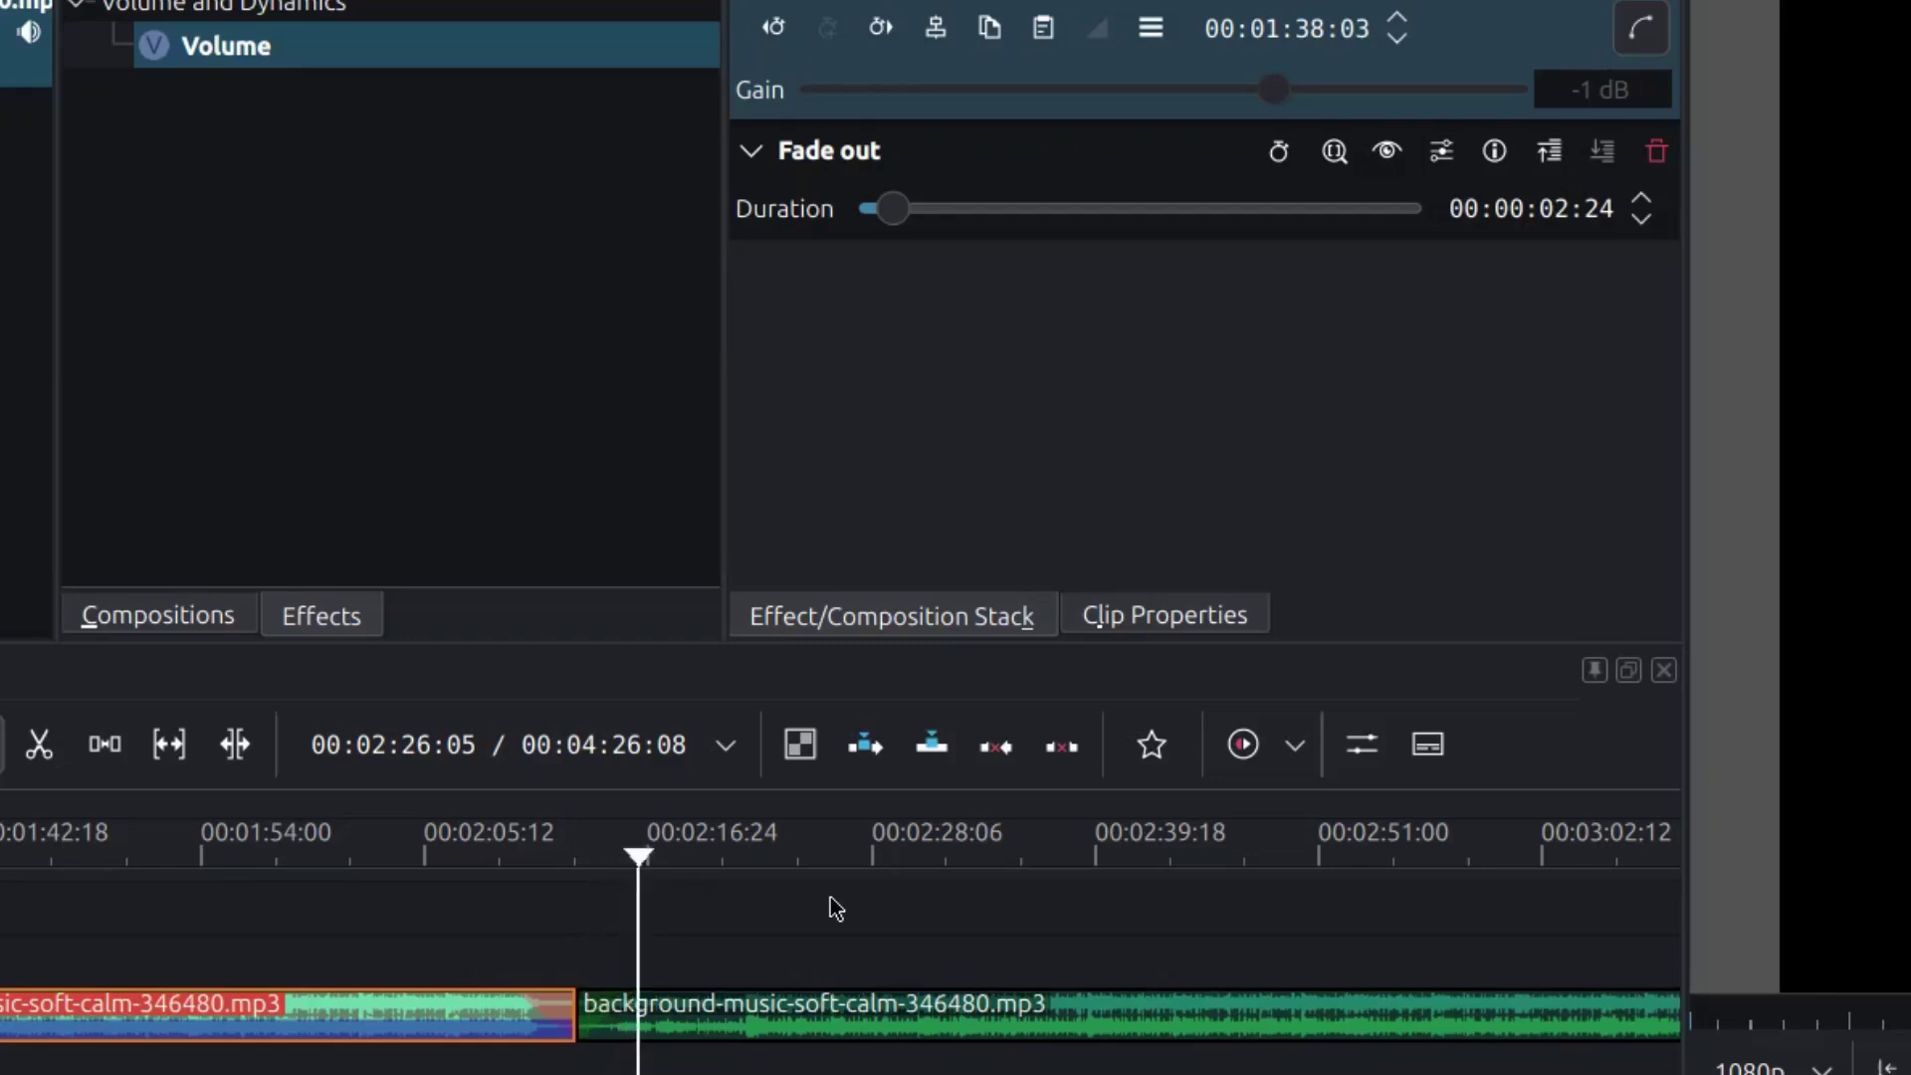
Step: Cut the new A1 music clip at about 00:02:37:19 and add a short fade-out to the end of its first part
click(1059, 936)
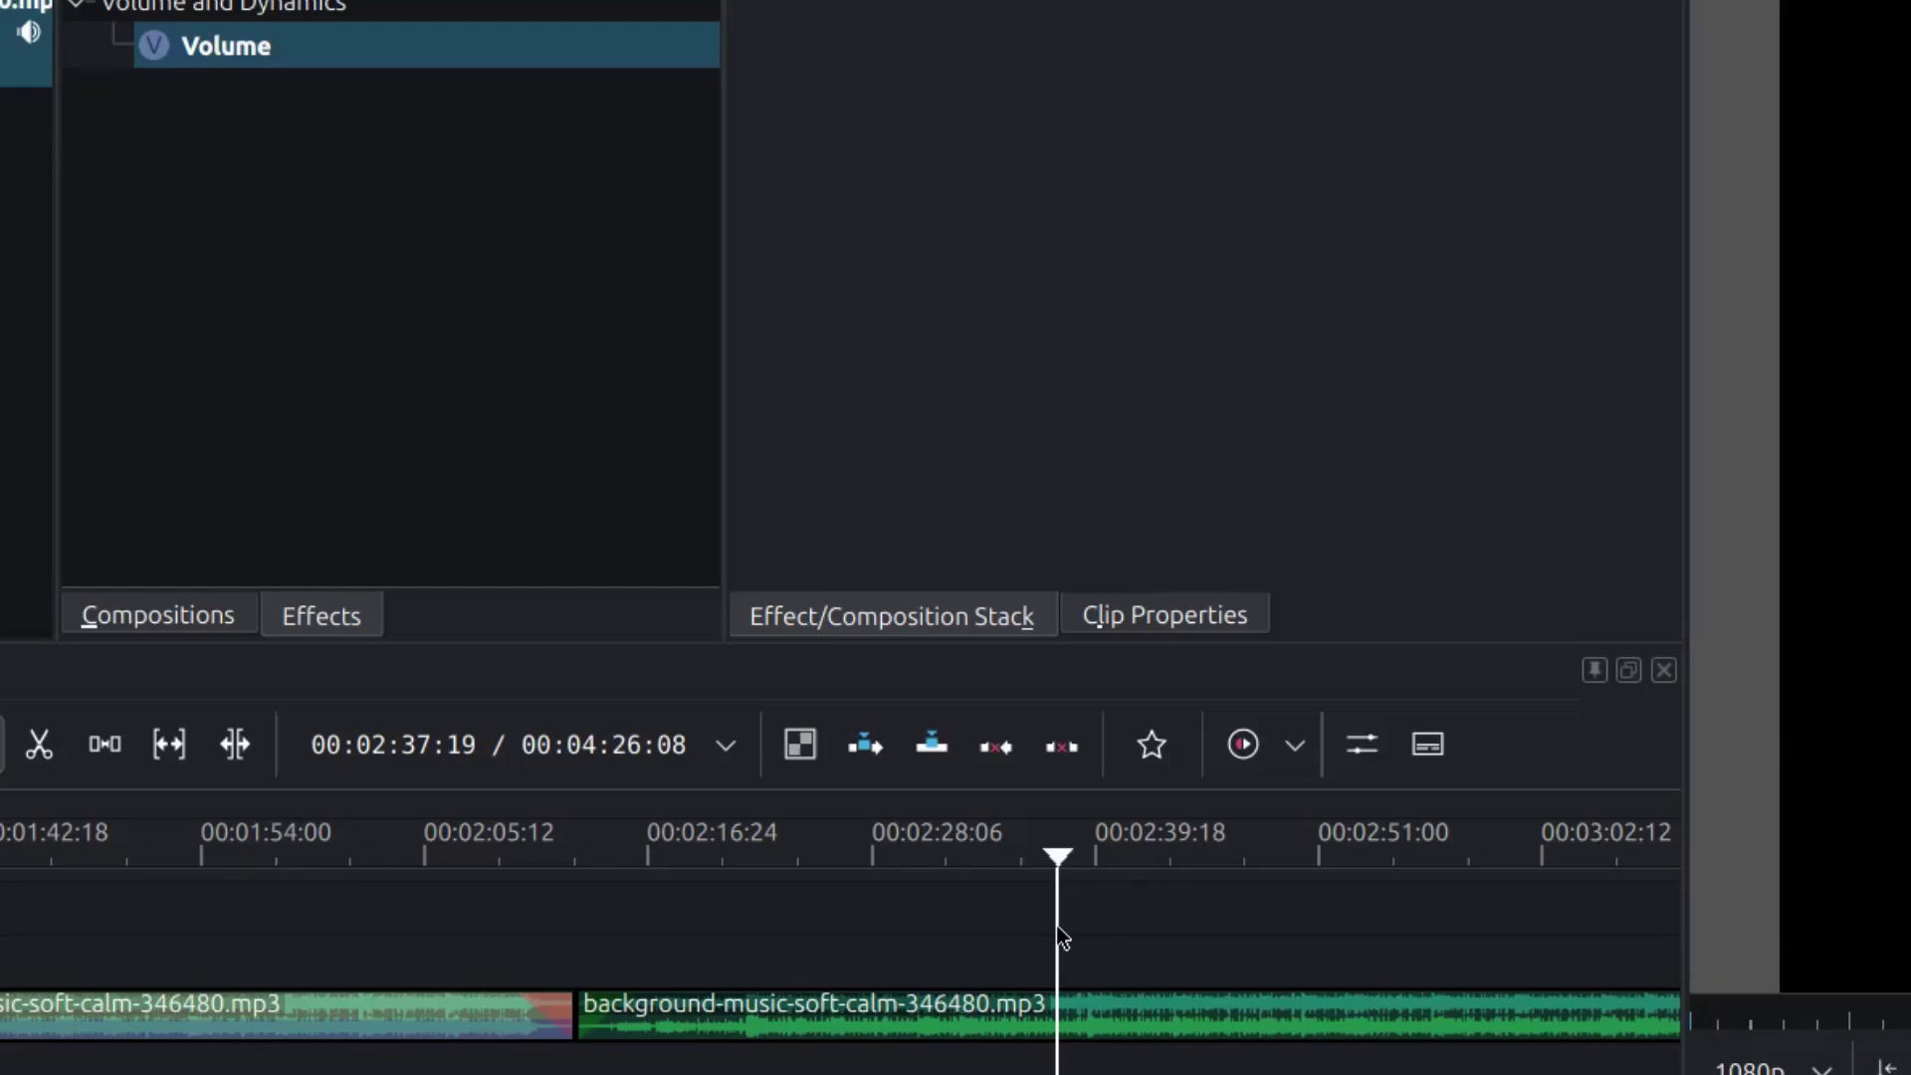
key(shift+r)
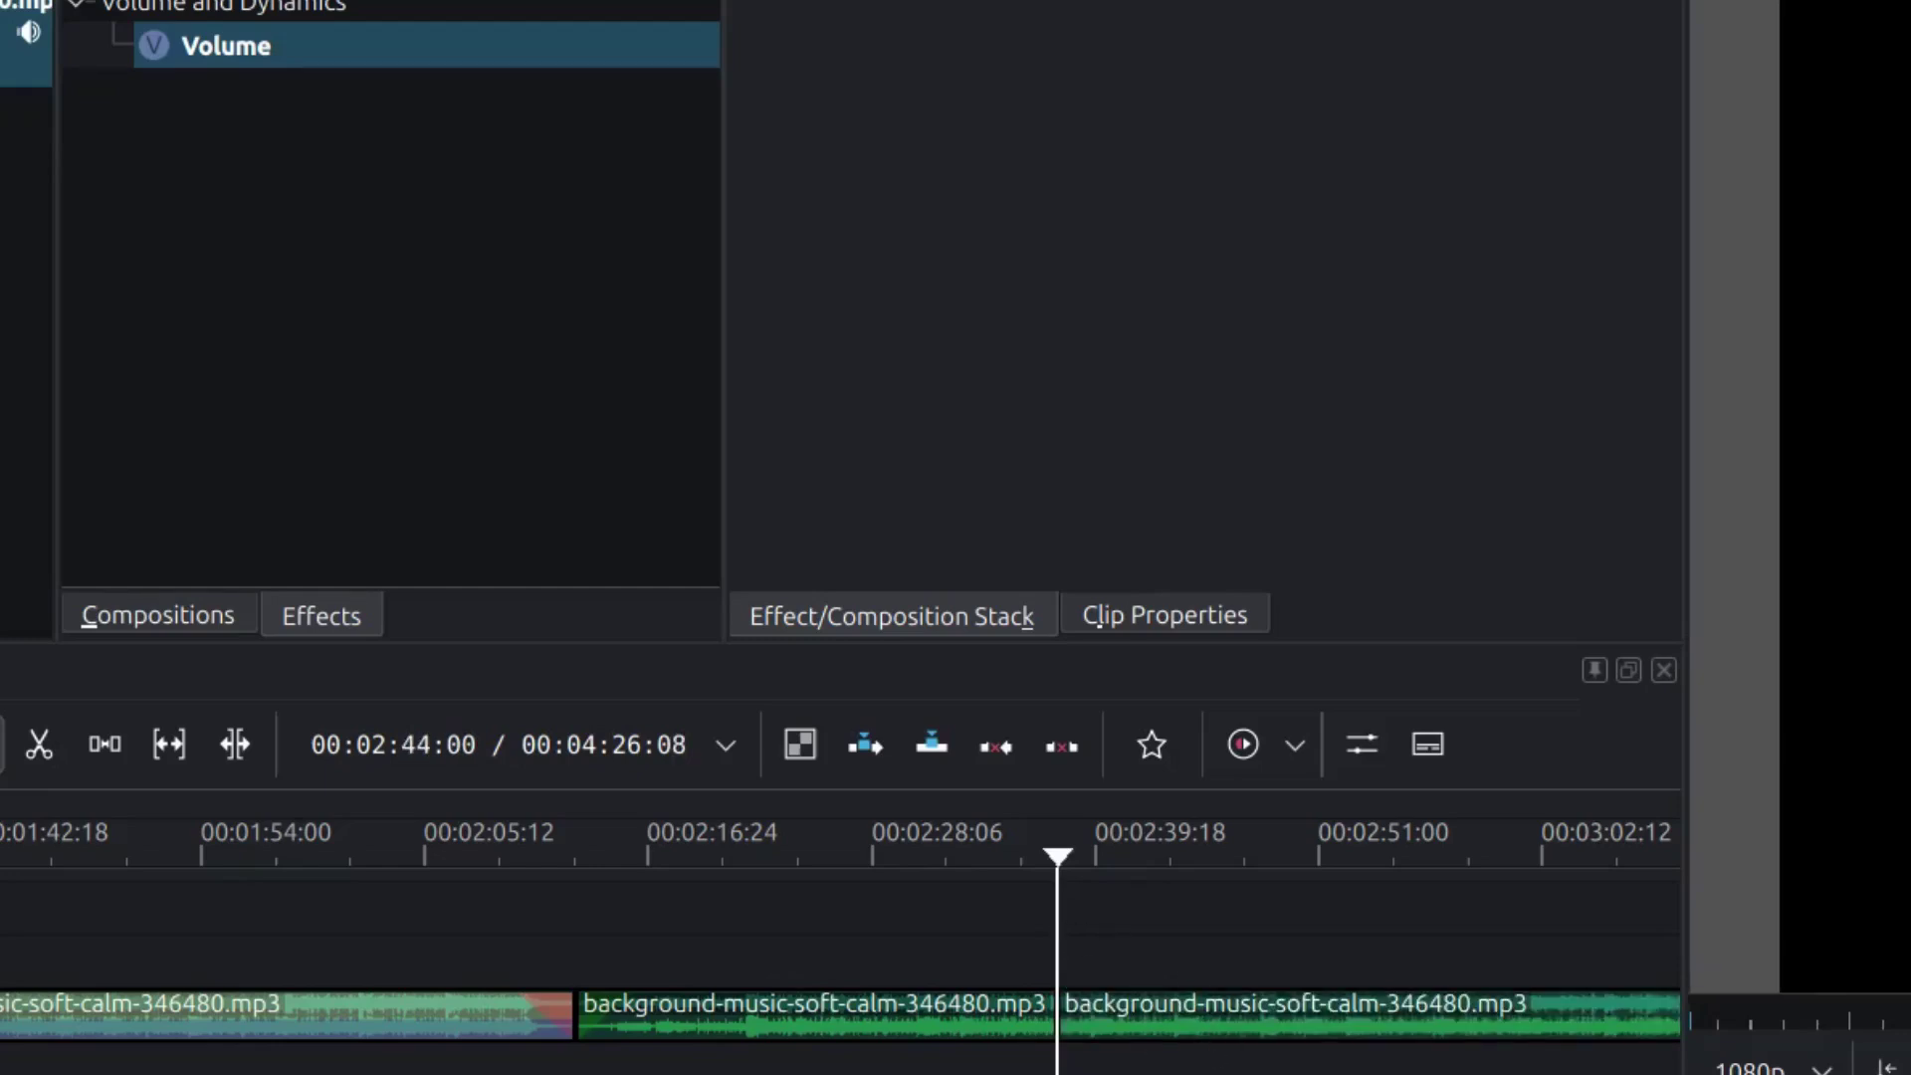
scroll(1094, 956, up, 3)
scroll(1184, 996, down, 5)
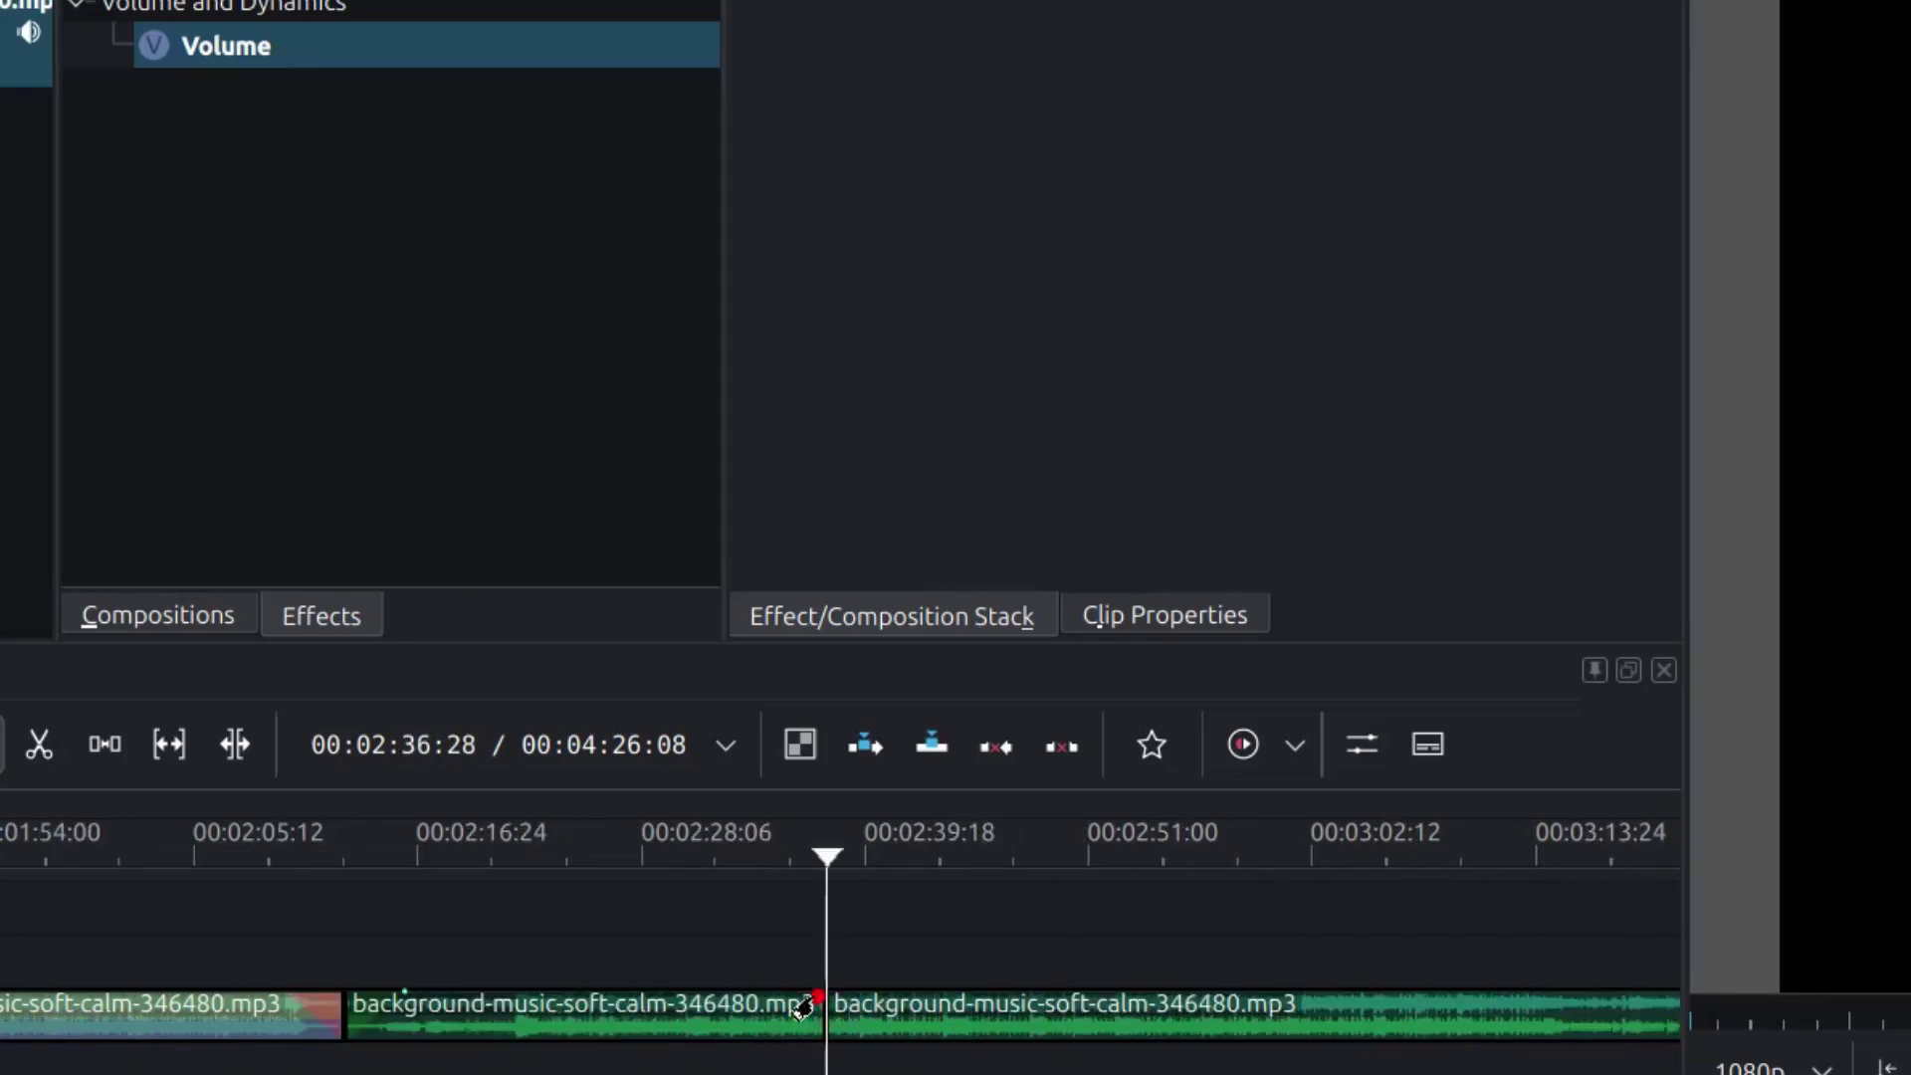
drag(804, 1007, 864, 1013)
click(707, 858)
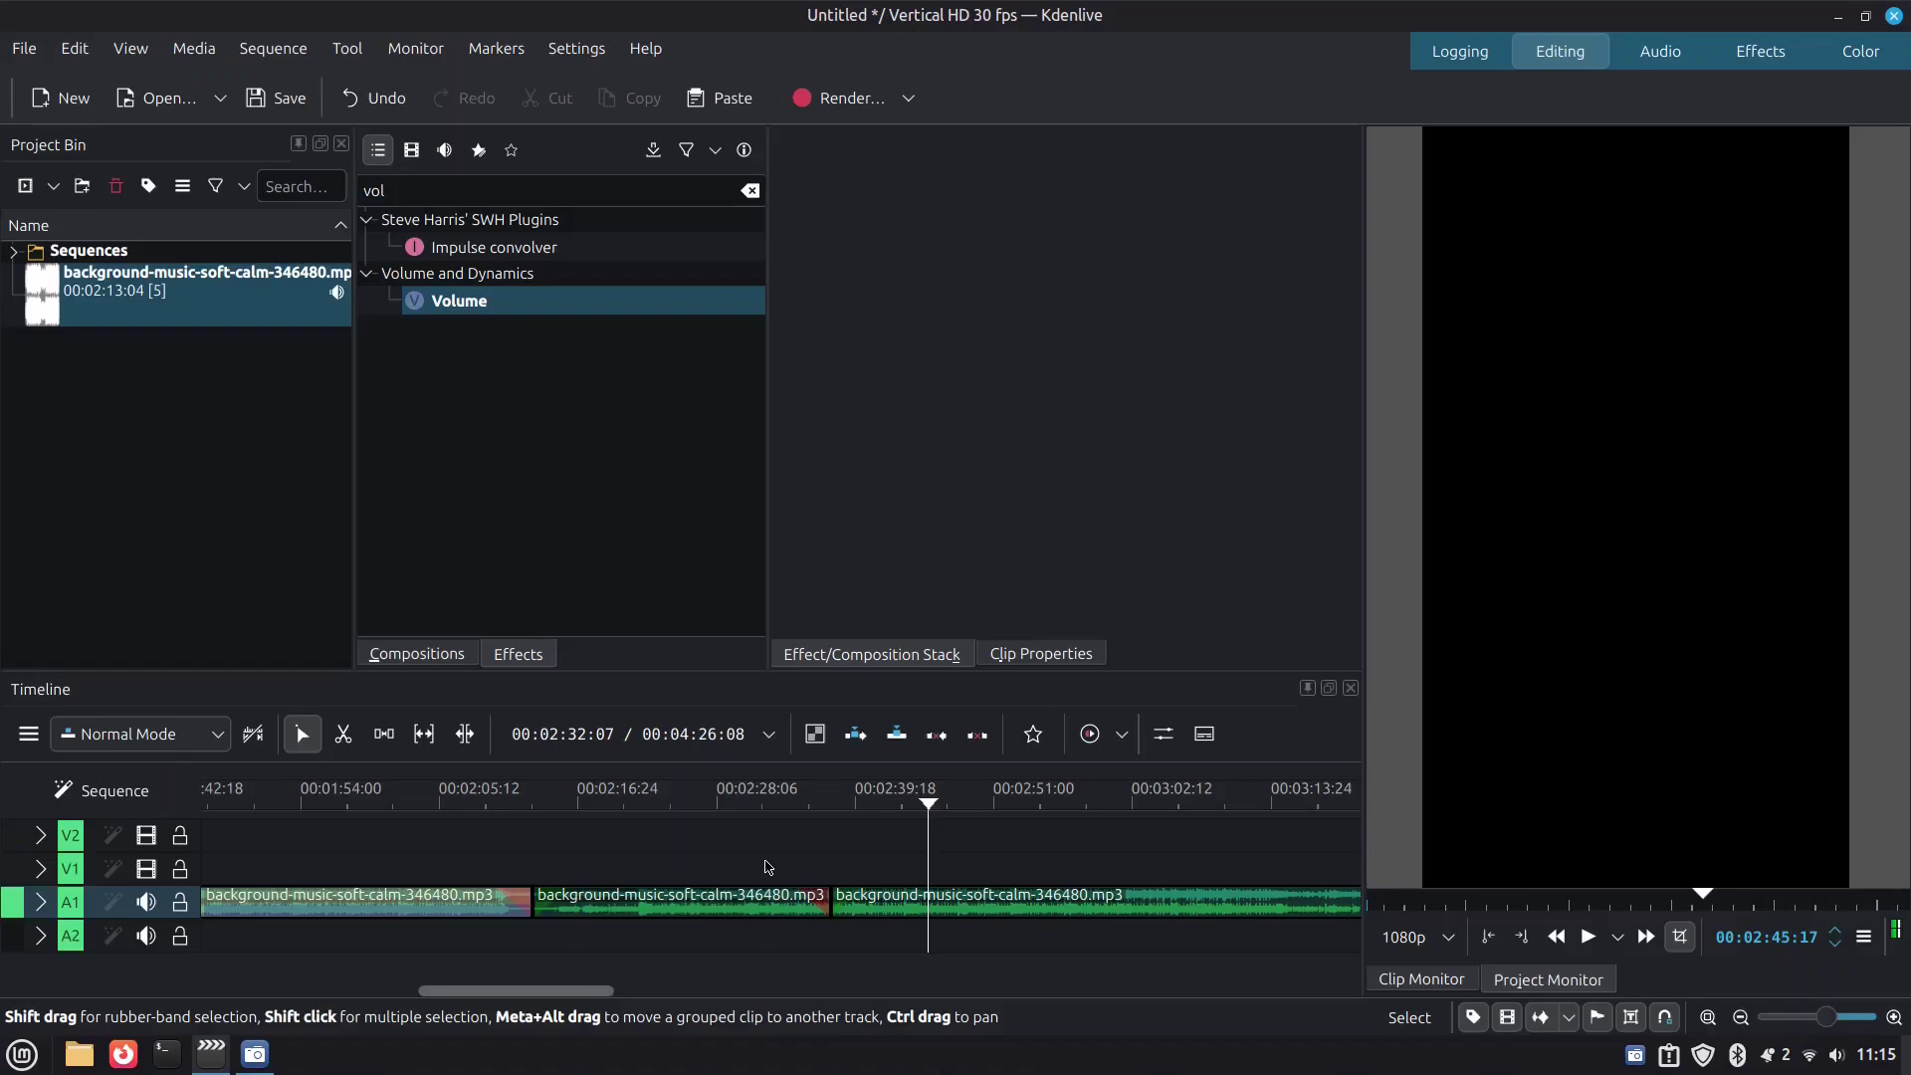
scroll(724, 943, up, 10)
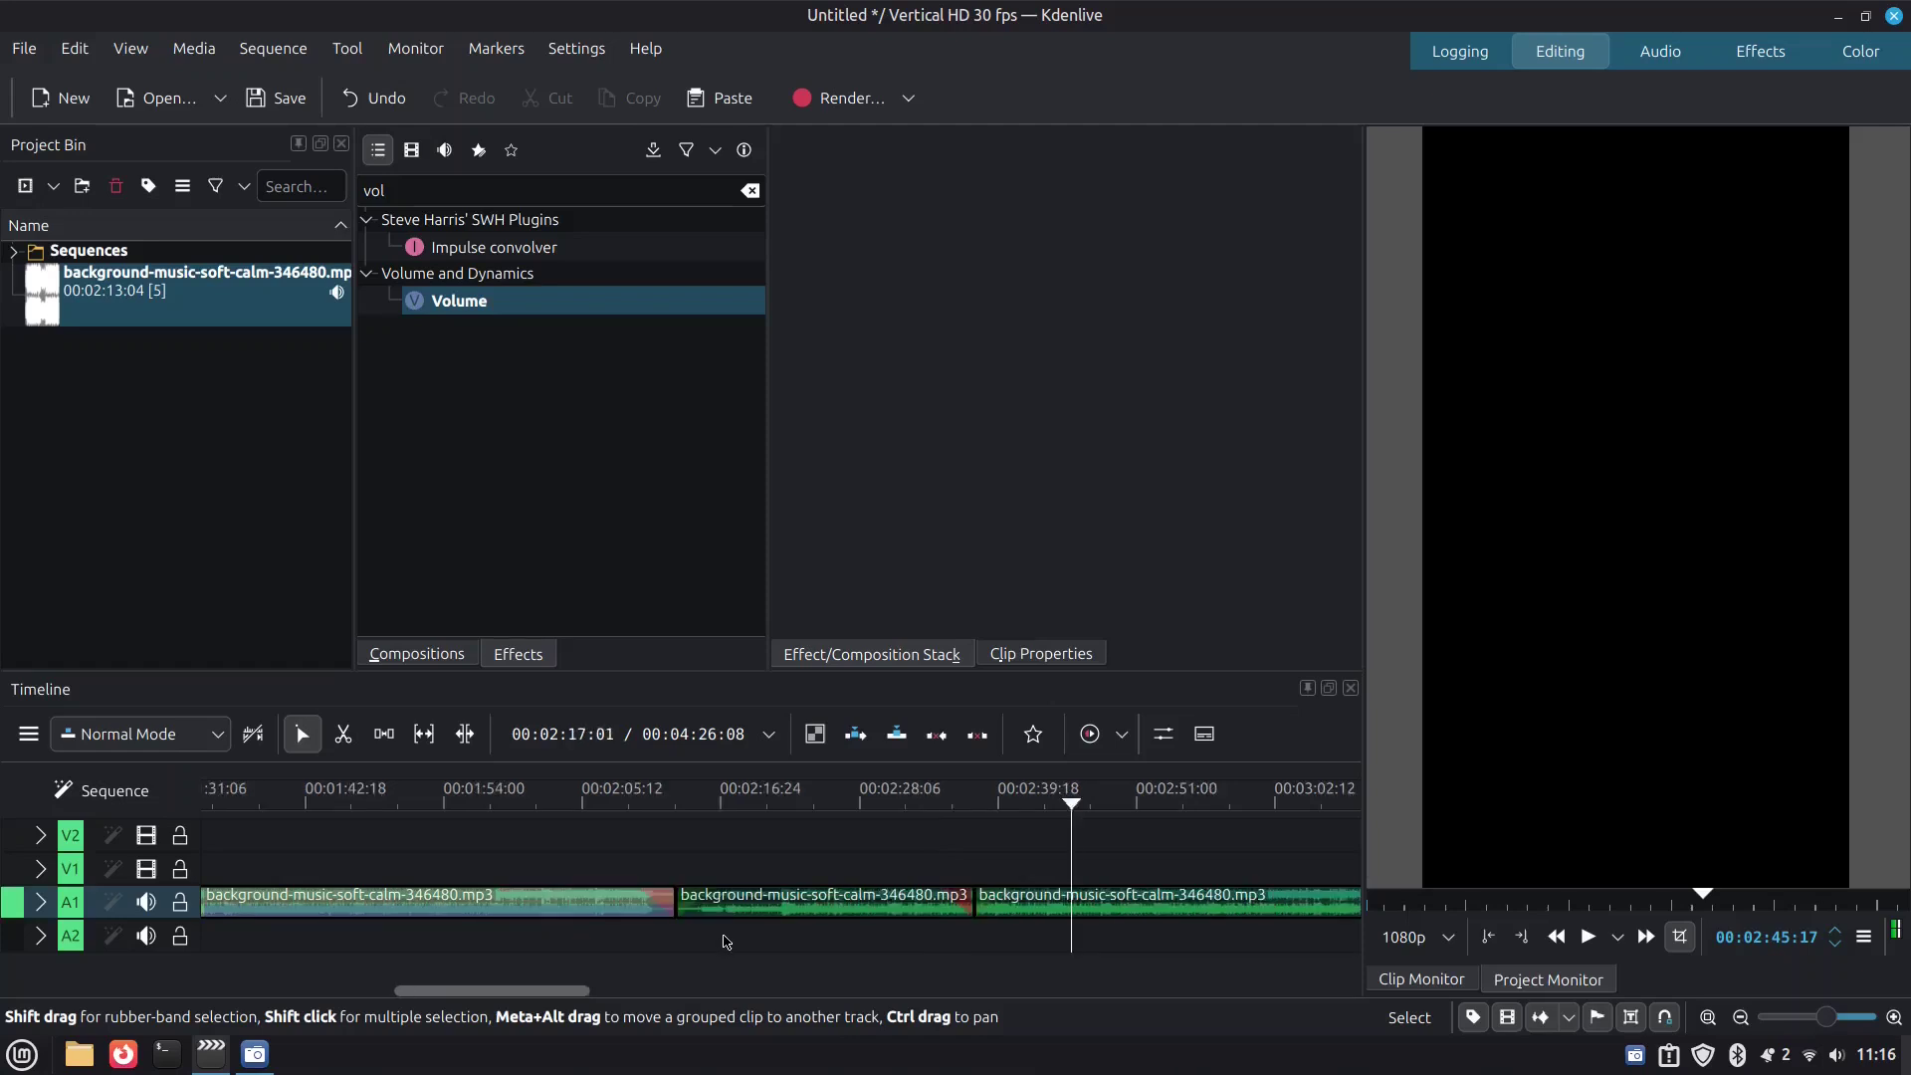
scroll(725, 940, up, 3)
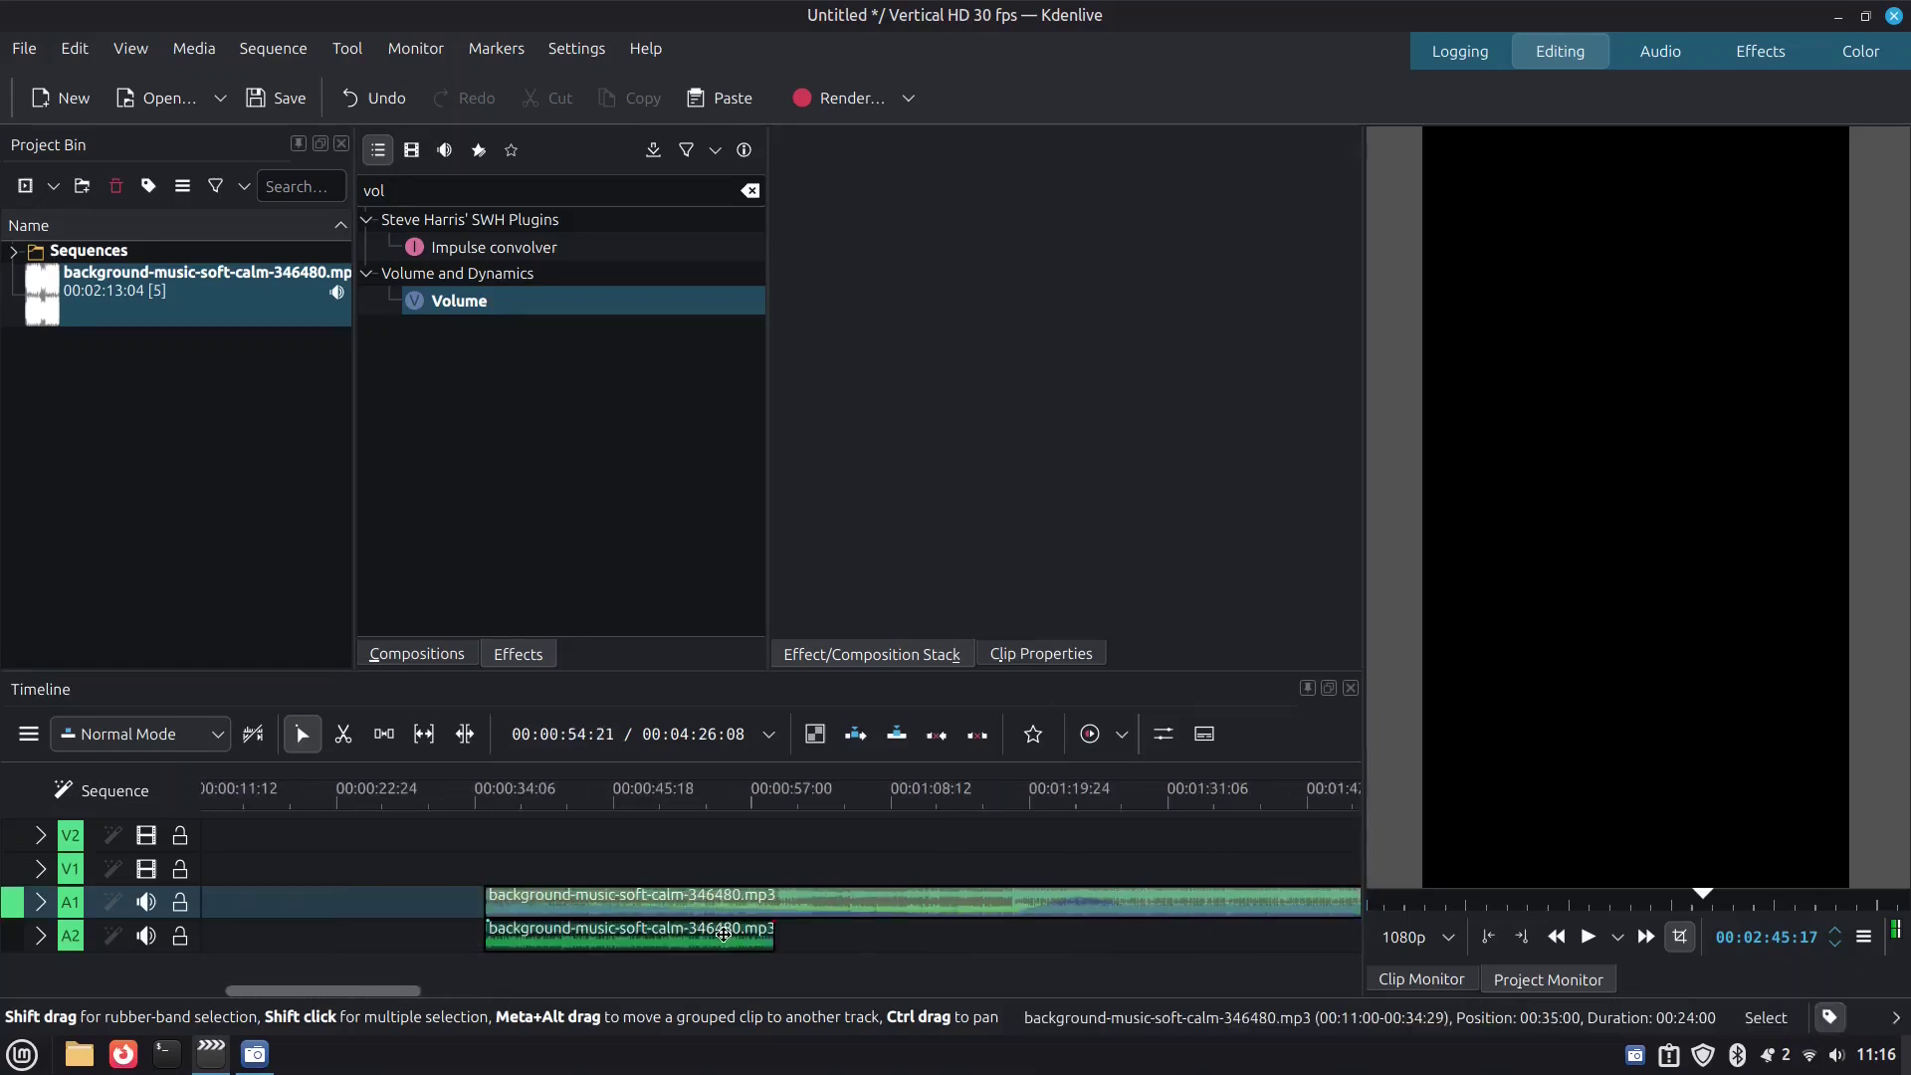
scroll(724, 933, up, 2)
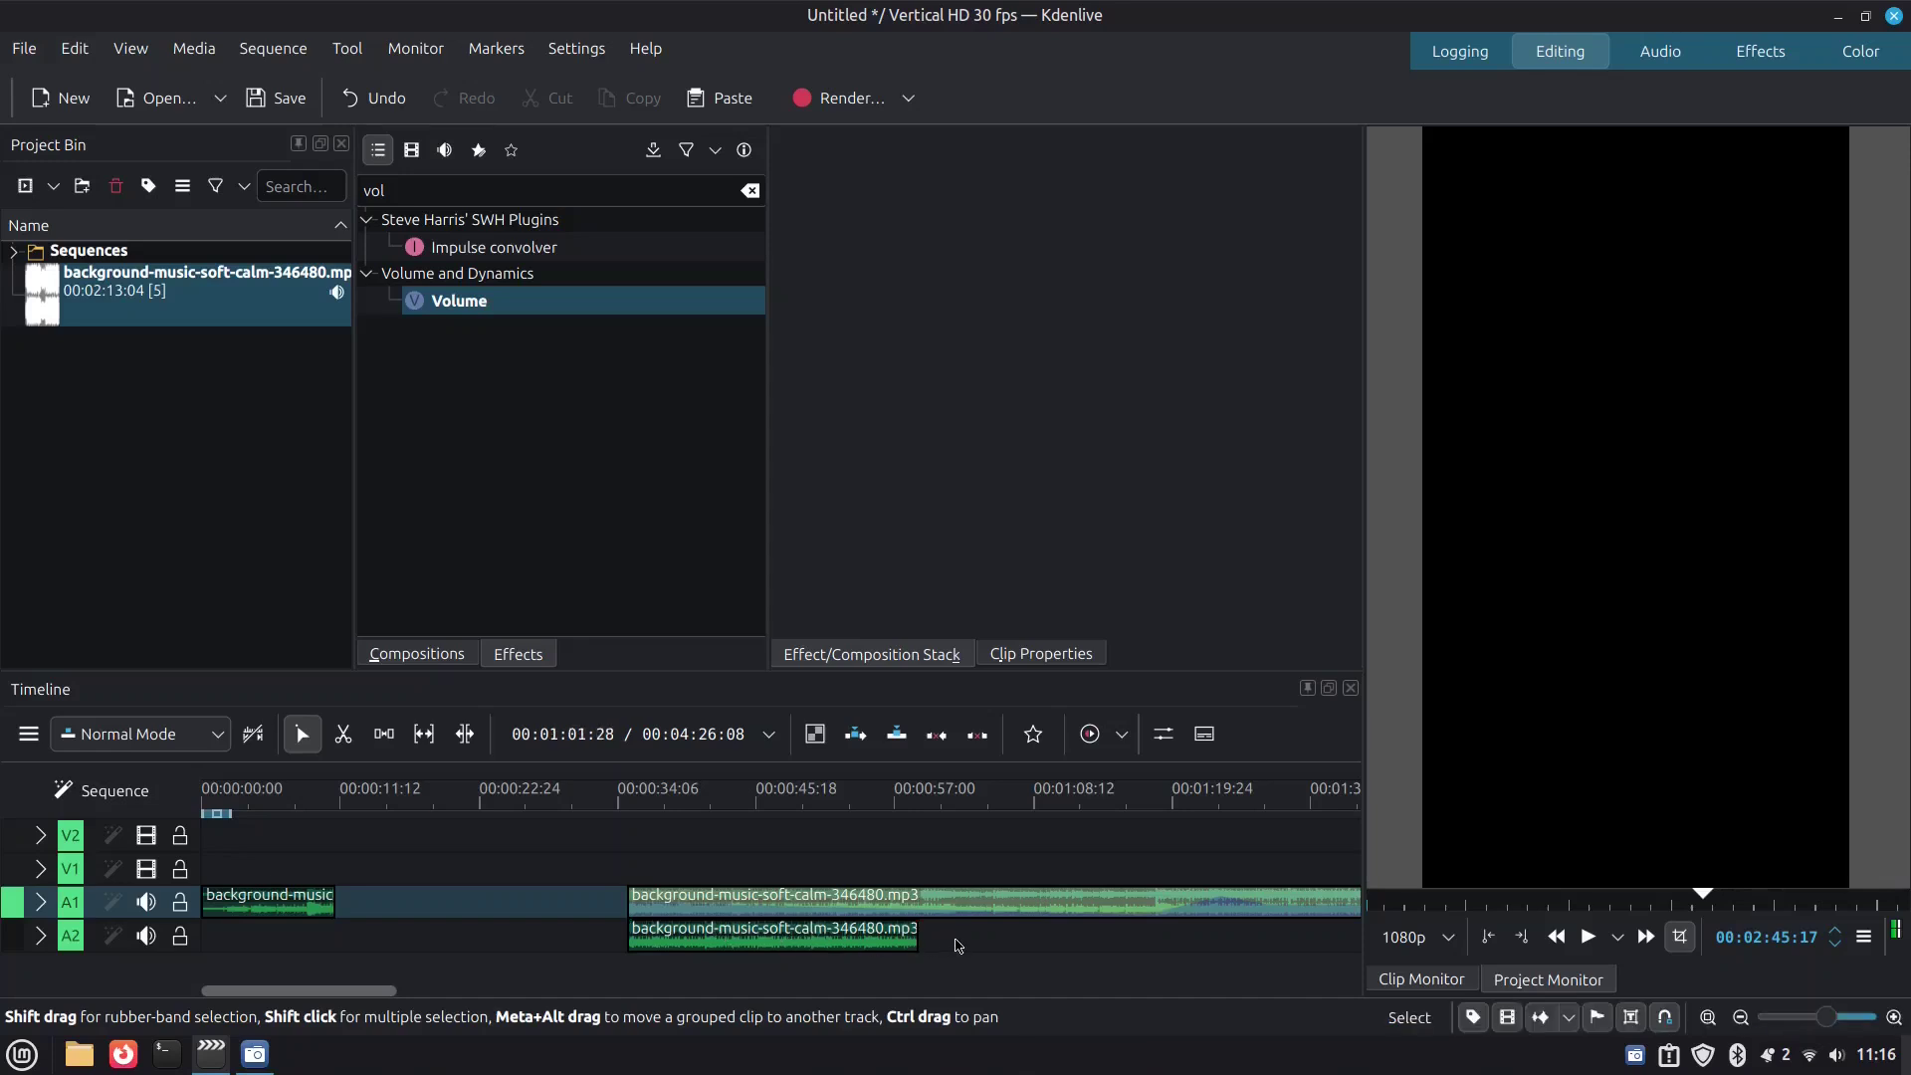
scroll(925, 943, down, 10)
scroll(949, 945, down, 5)
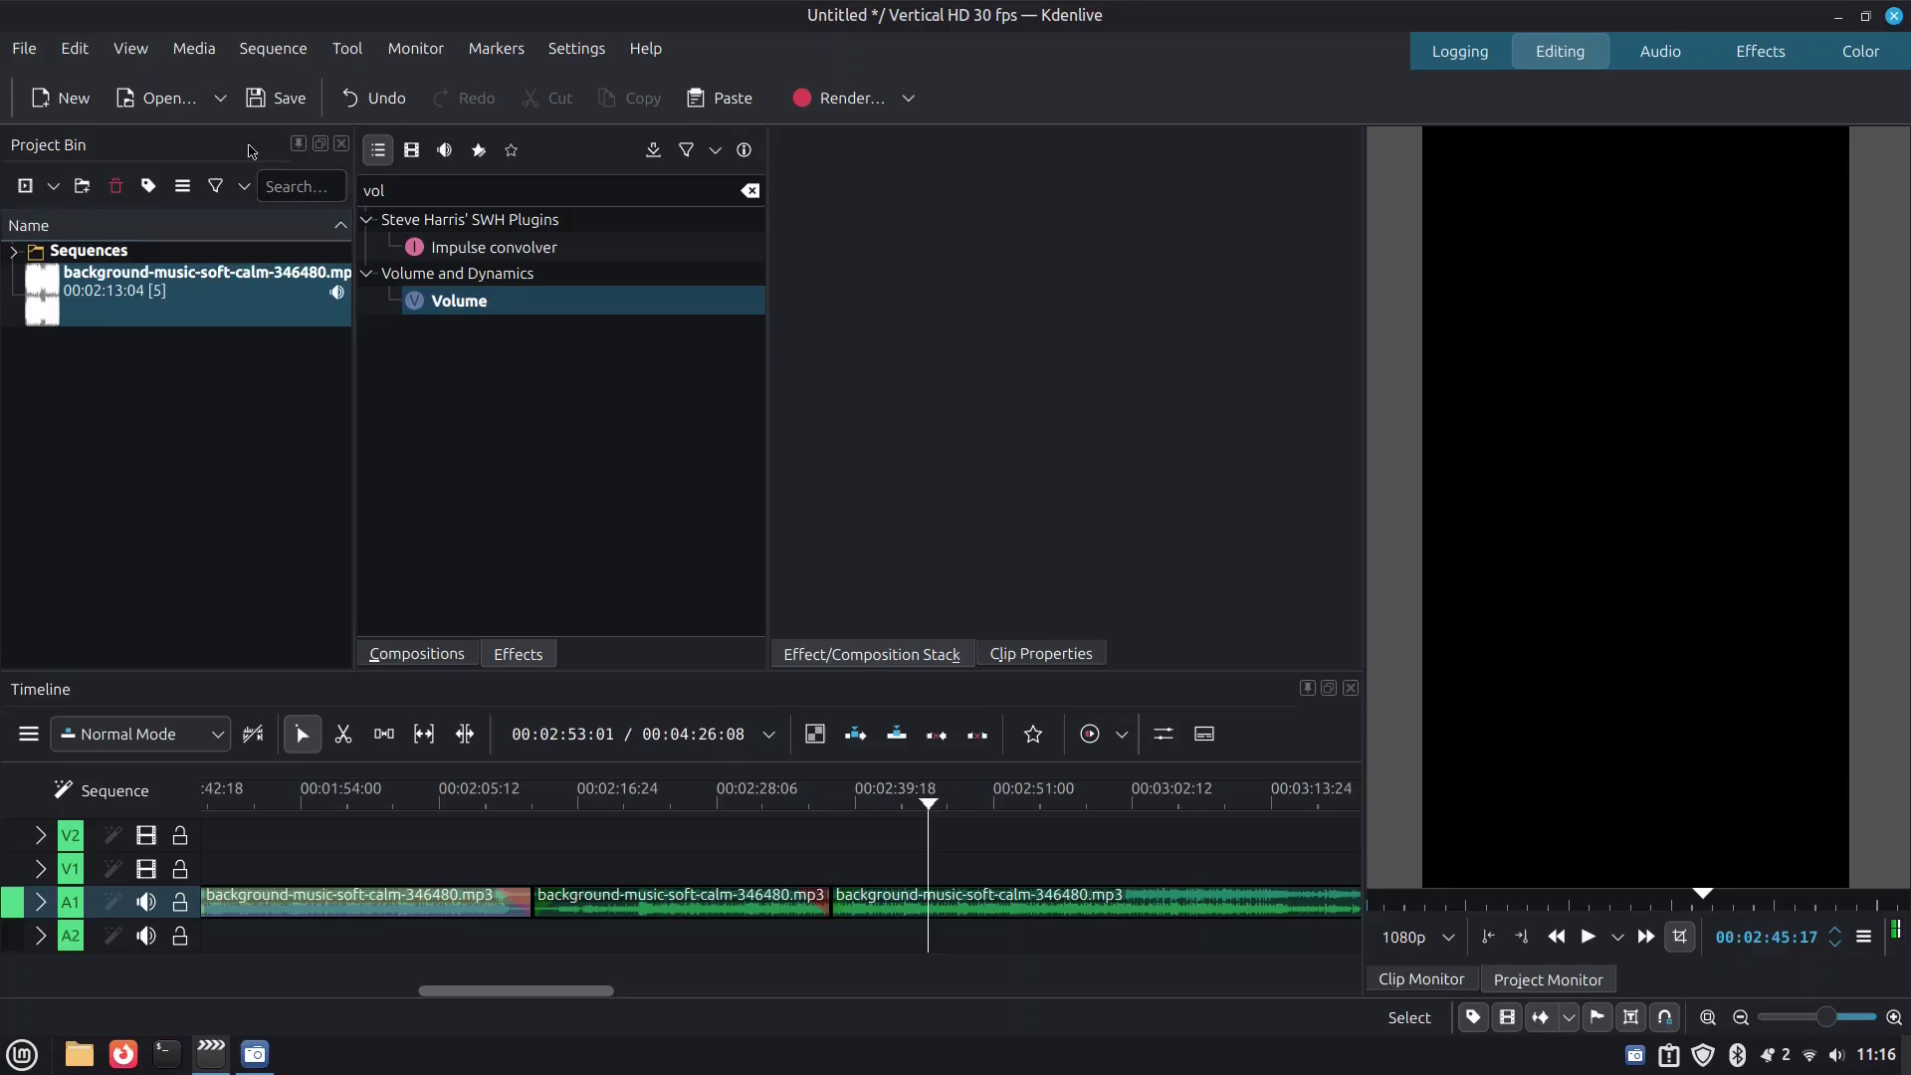
Step: Show the Audio Mixer and set the volume of track A2 to about 3.24 dB and track A1 to about -7.24 dB
click(146, 51)
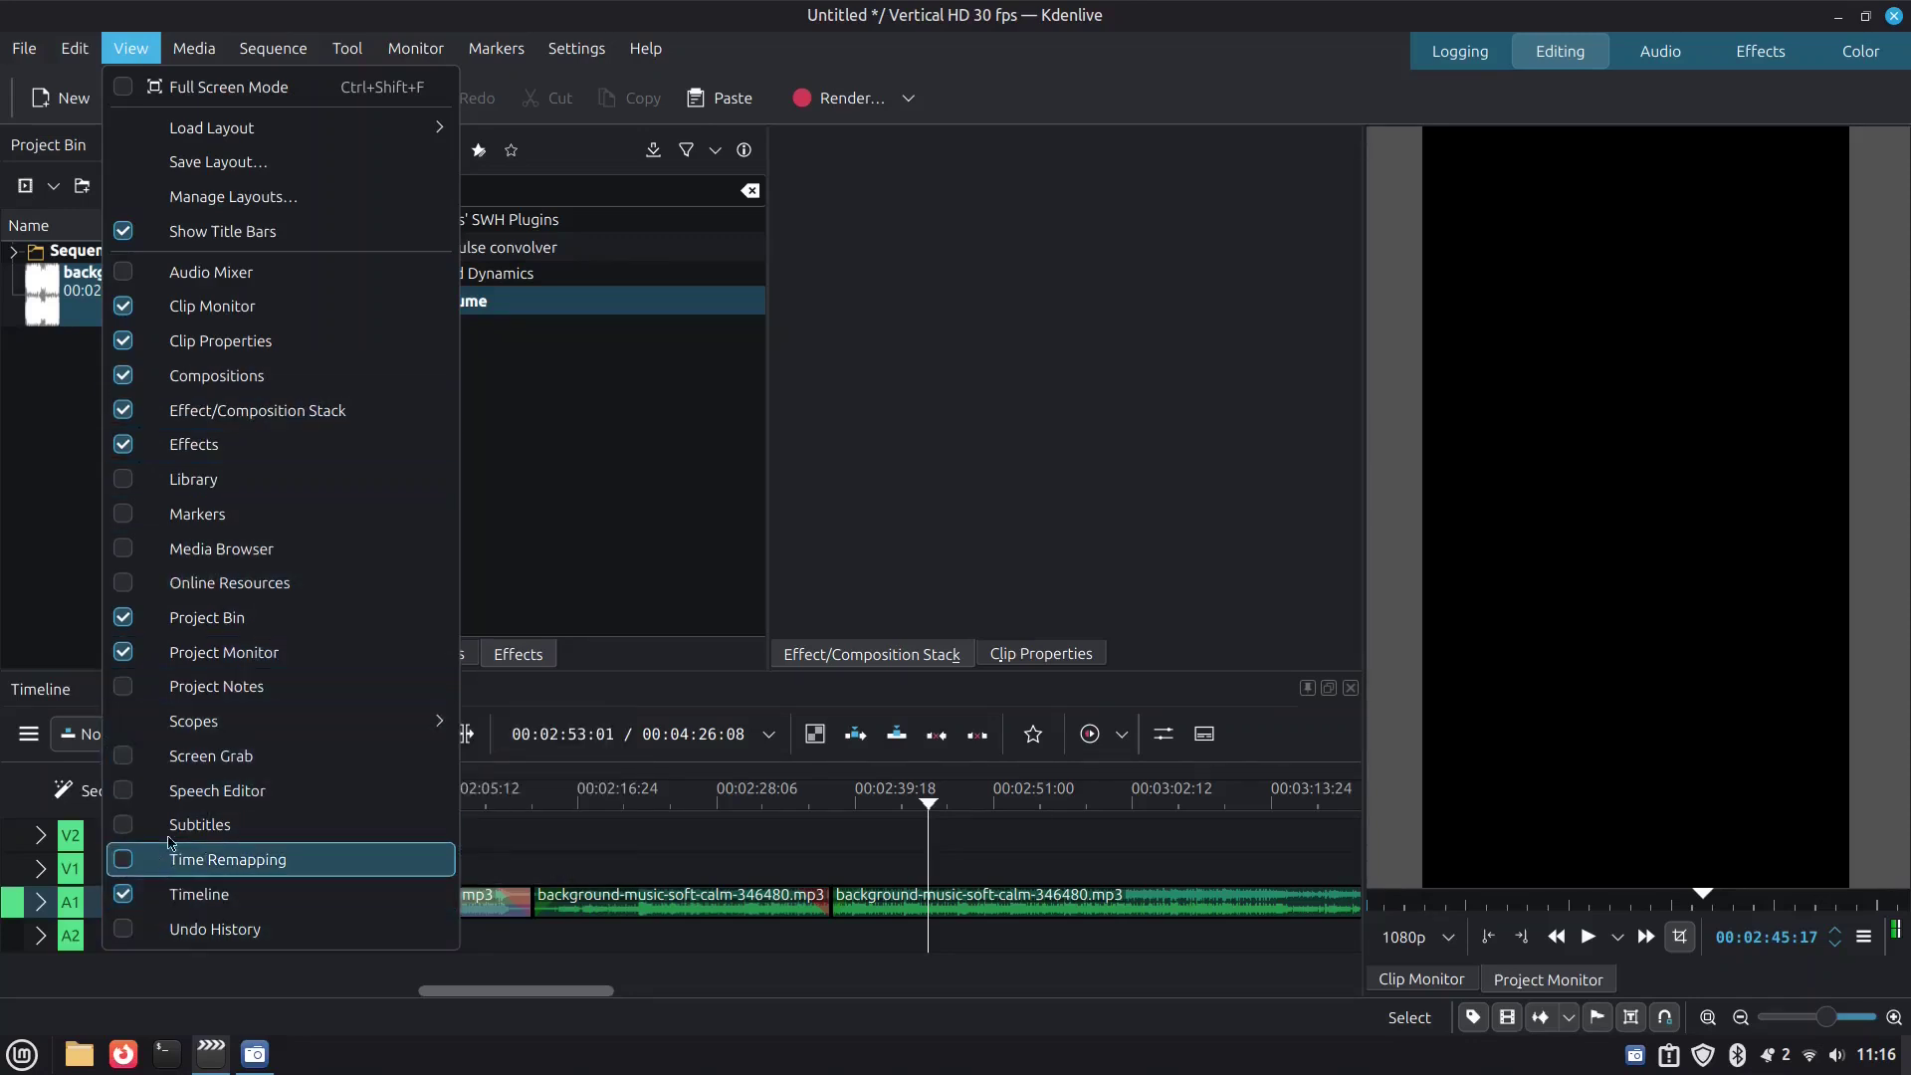
click(127, 275)
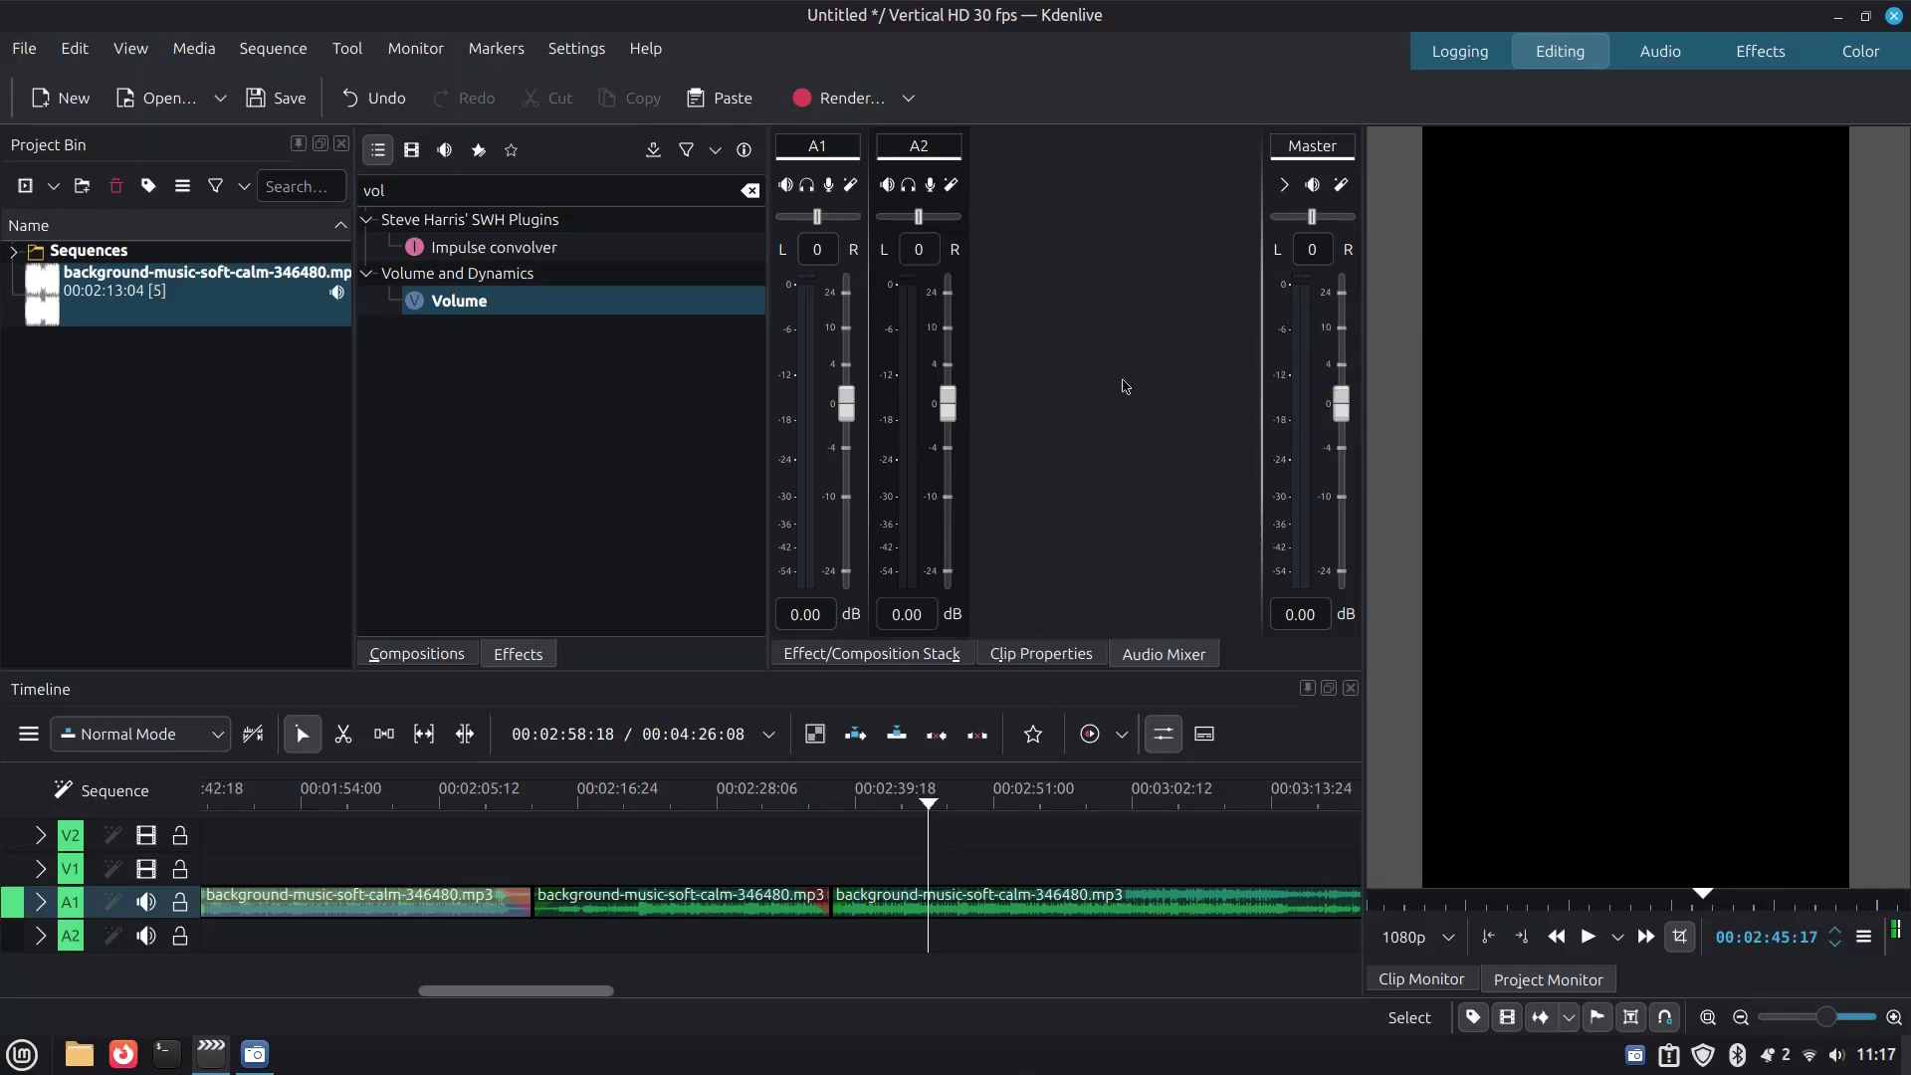
mouse_move(950, 408)
mouse_down()
mouse_move(950, 466)
mouse_move(943, 316)
mouse_move(938, 443)
mouse_up()
drag(947, 438, 951, 411)
drag(953, 404, 852, 428)
mouse_move(852, 453)
mouse_down()
mouse_move(850, 470)
mouse_move(851, 350)
mouse_move(849, 476)
mouse_up()
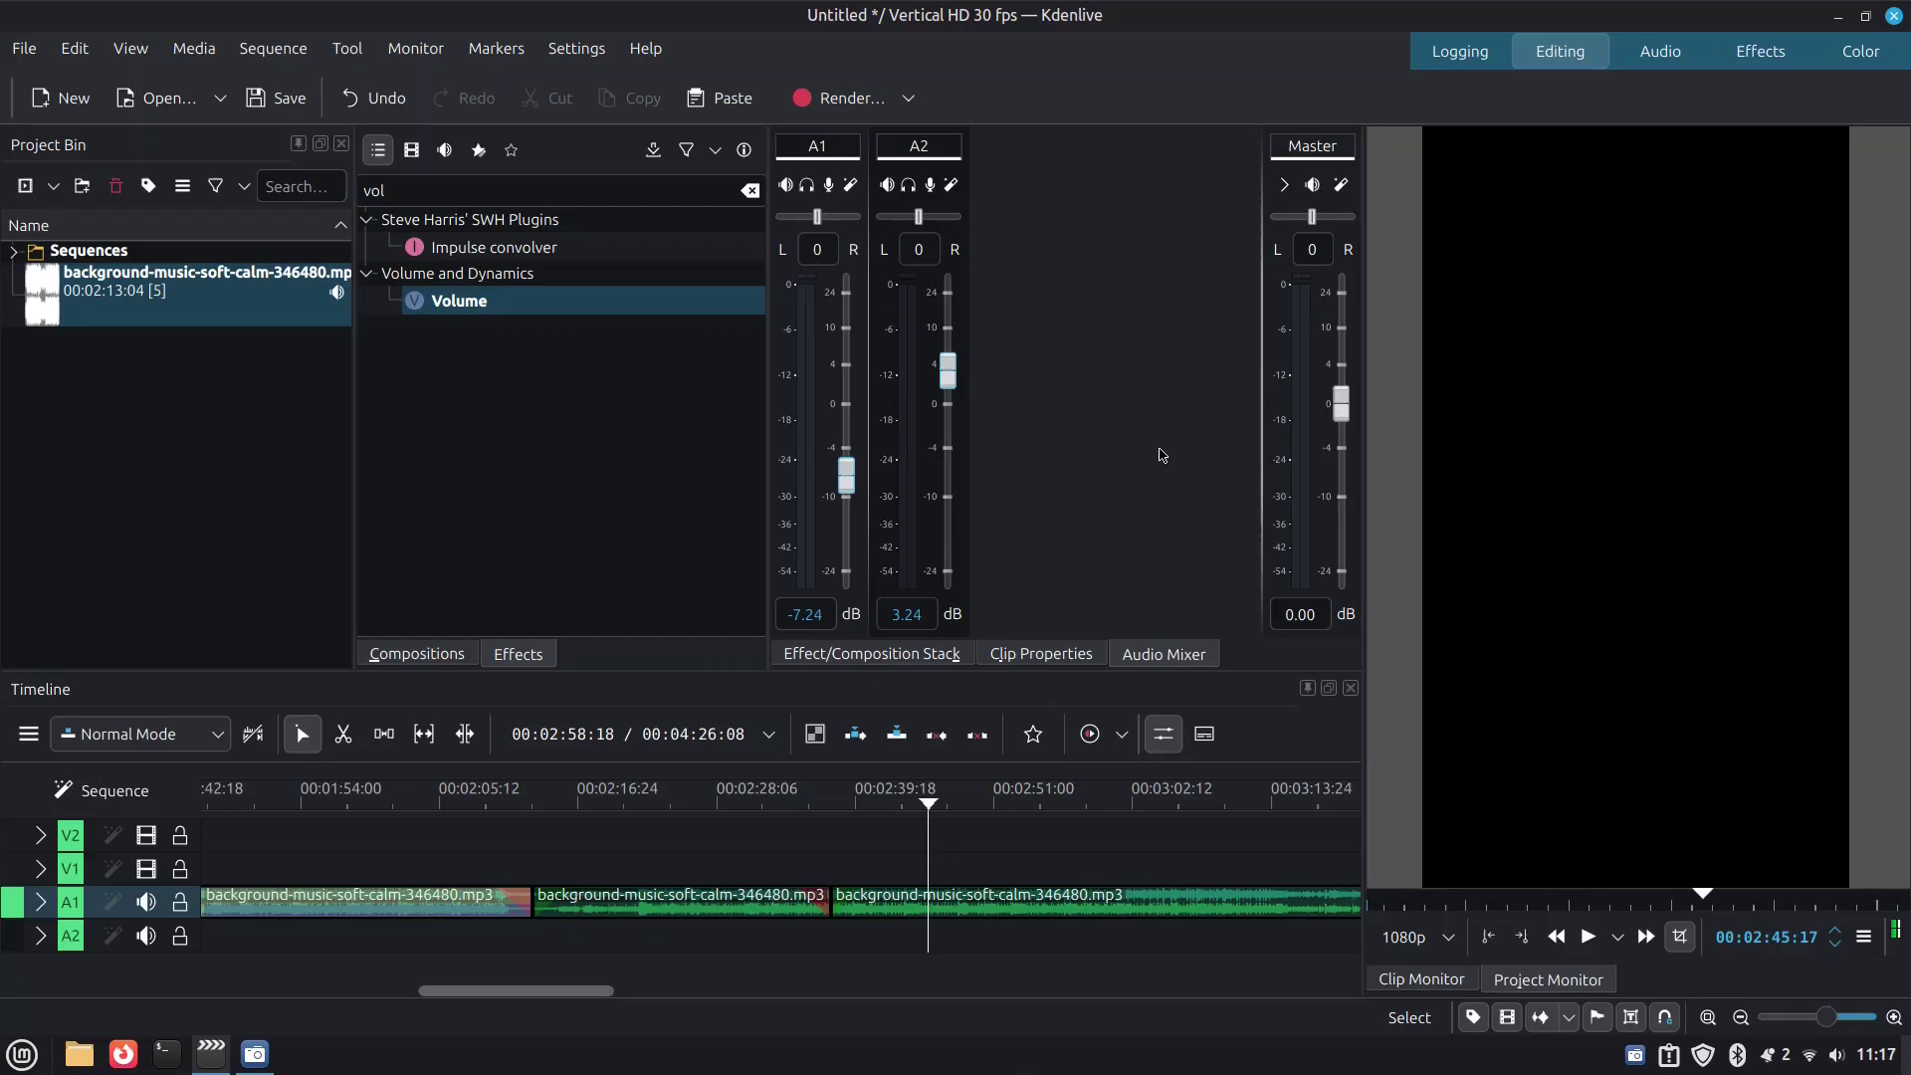